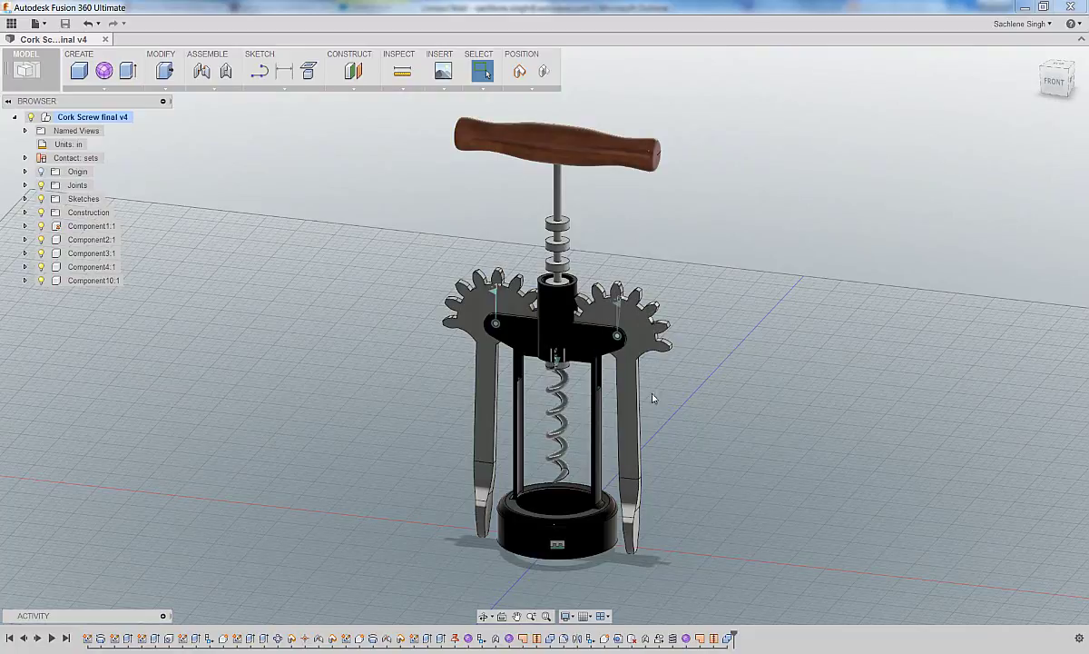
left_click_drag(652, 399, 628, 455)
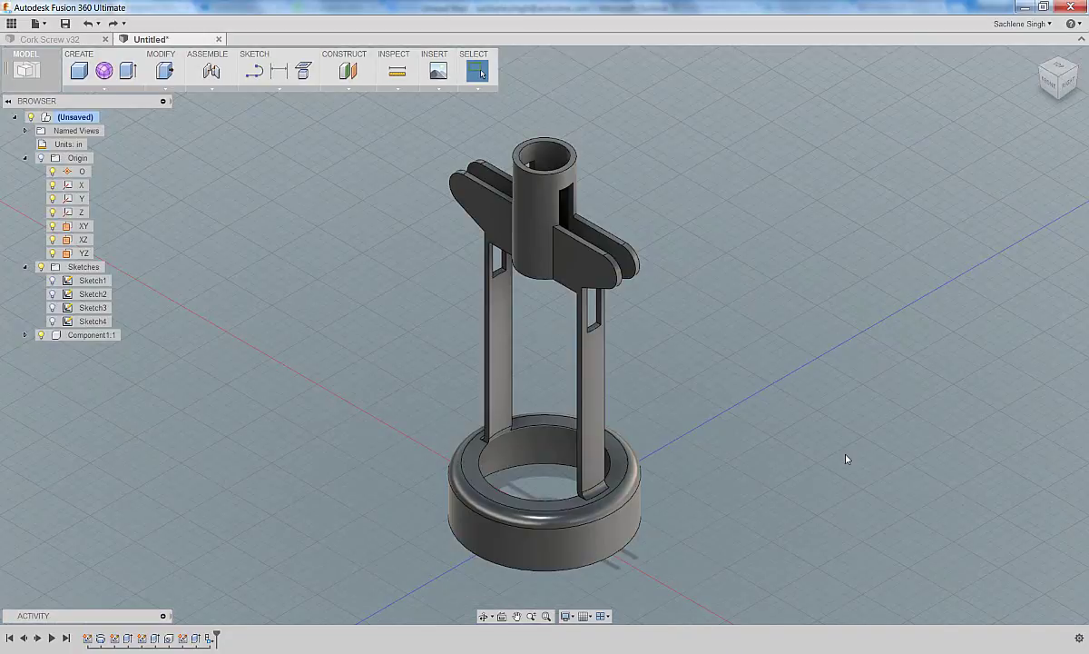
Run the SpurGear sample script to create a 15-tooth gear with diametral pitch 4.75 cm and pressure angle 20 deg.
left_click(44, 24)
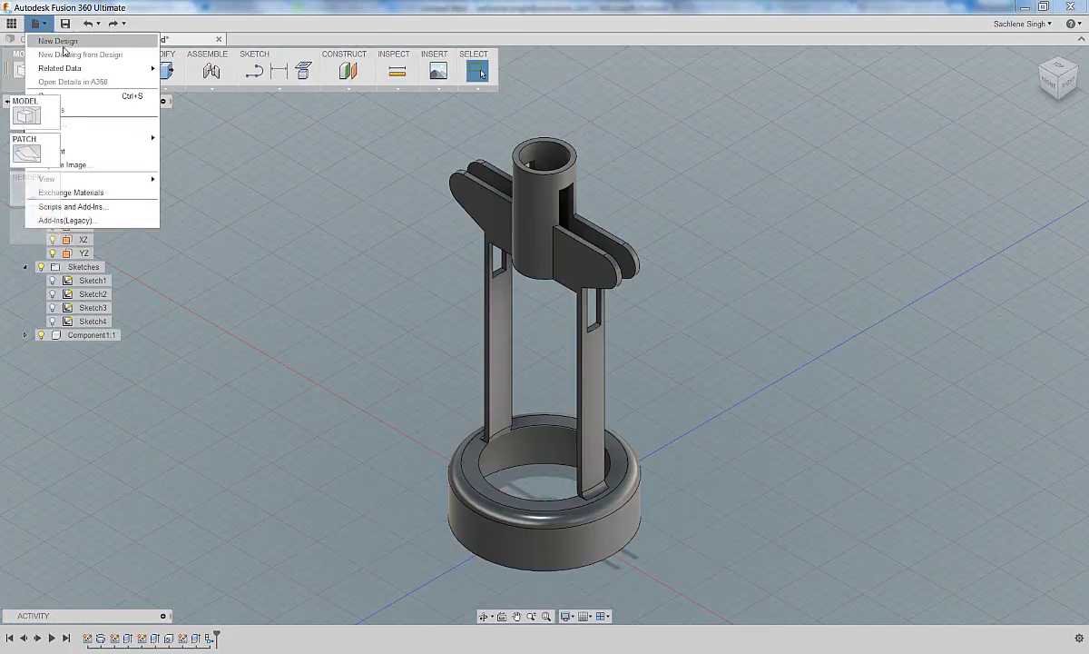
left_click(90, 206)
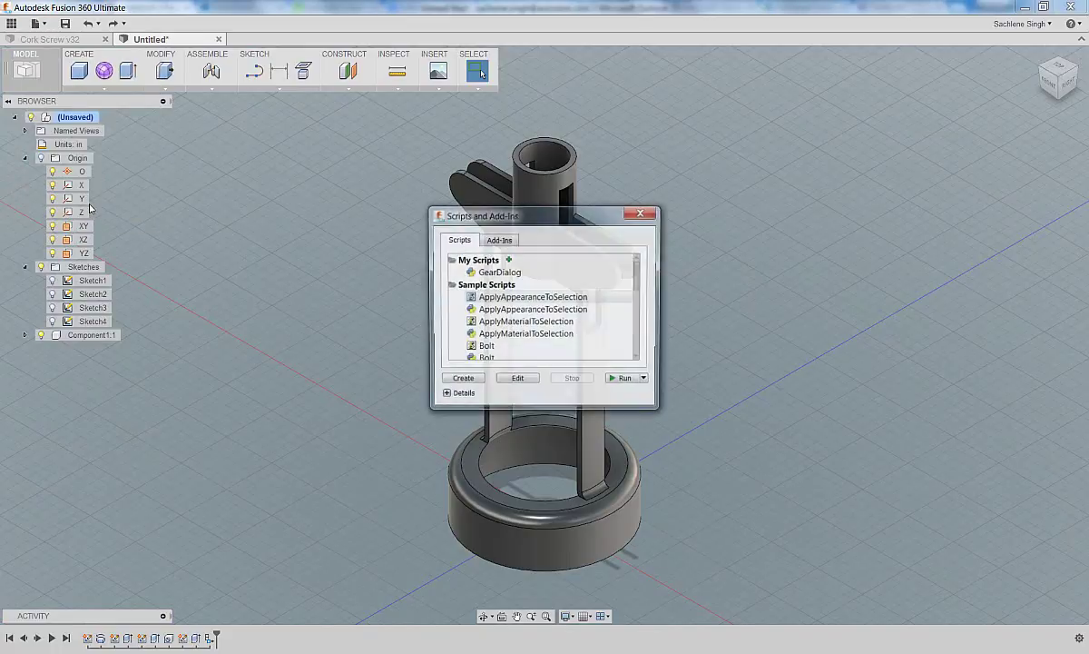
left_click_drag(639, 279, 634, 338)
left_click(505, 322)
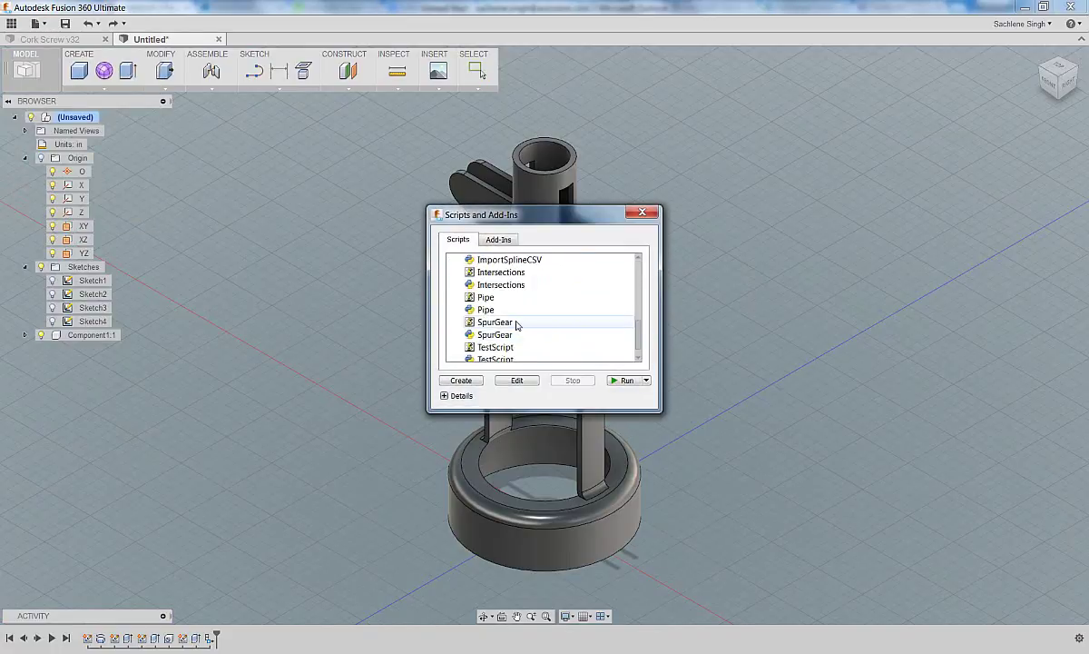
left_click(626, 381)
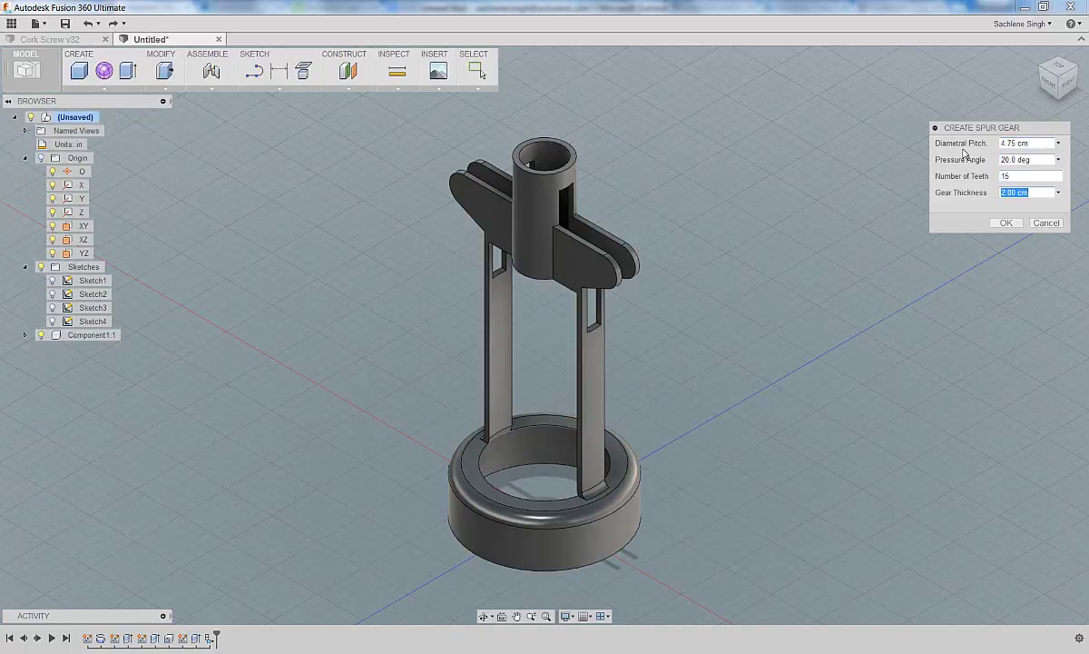
key("Return")
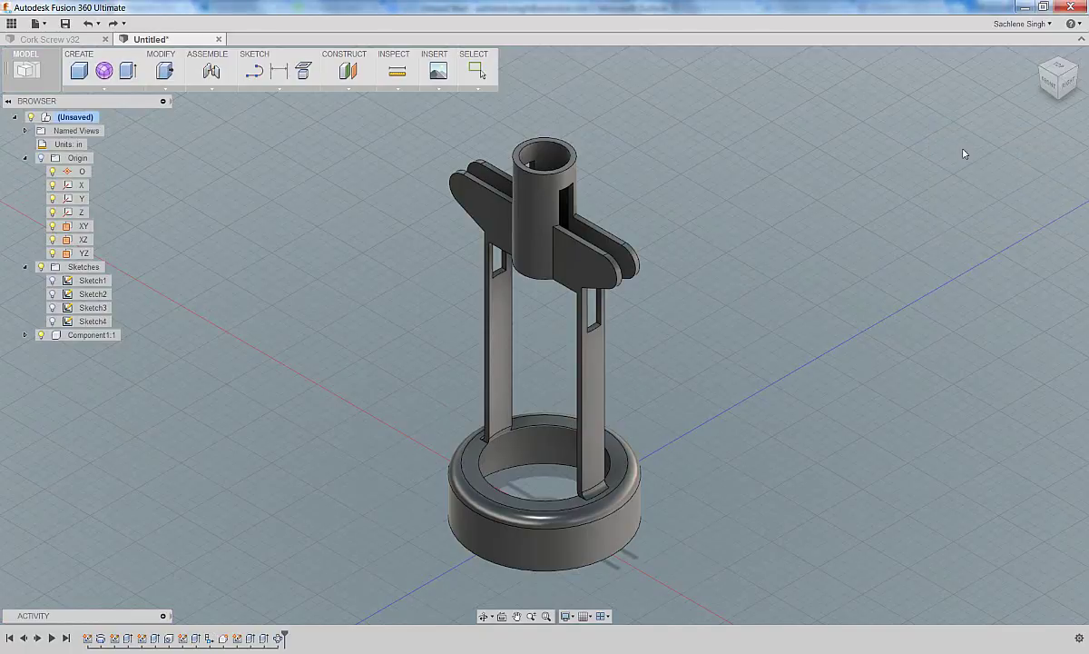
Move the new spur gear up from the base to beside the rounded arm of the corkscrew frame.
left_click(1050, 91)
left_click_drag(529, 535, 664, 222)
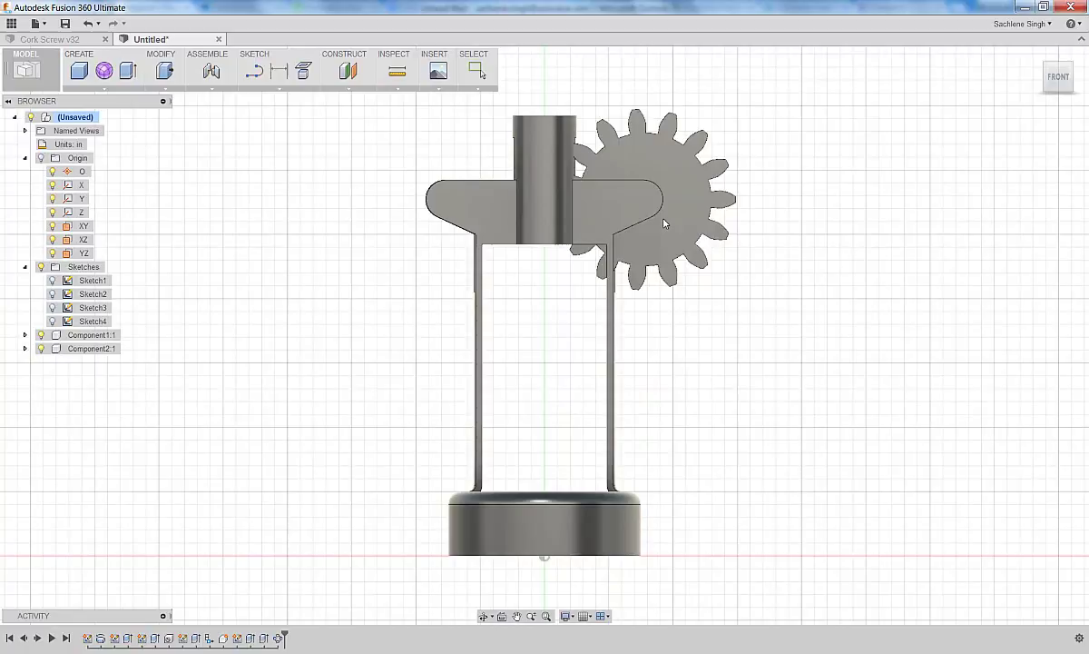
middle_click_drag(823, 288, 785, 308, "shift")
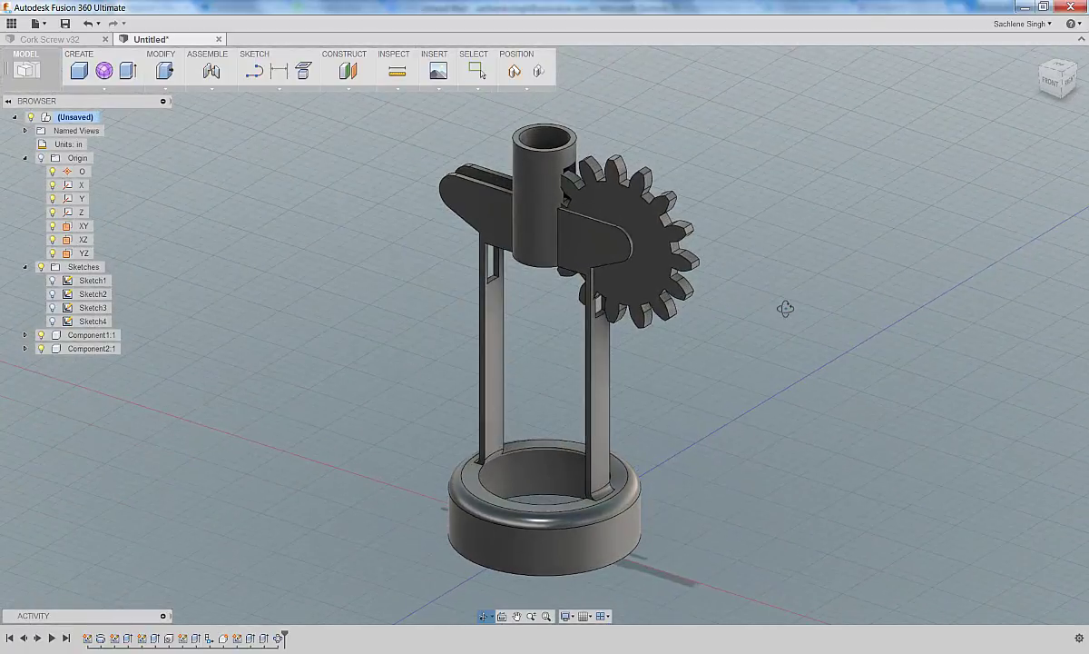
left_click_drag(661, 295, 653, 227)
Keep the gear's moved position and add a construction point at the centre of the arm's end arc in Sketch1, showing that sketch only meanwhile.
scroll(653, 227, "up", 5)
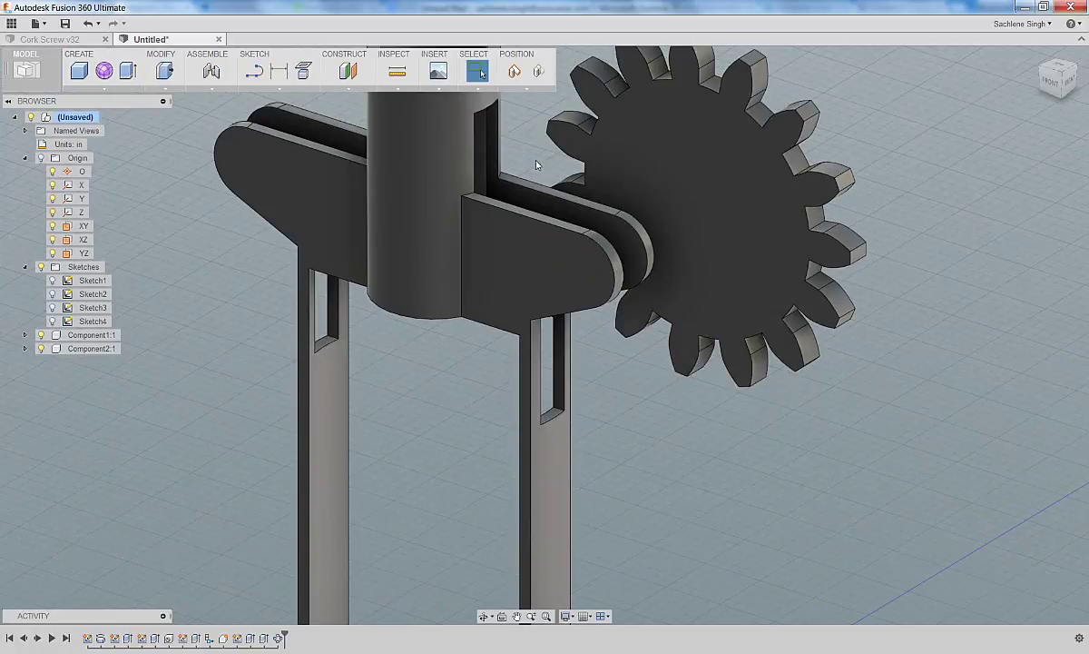
left_click(53, 281)
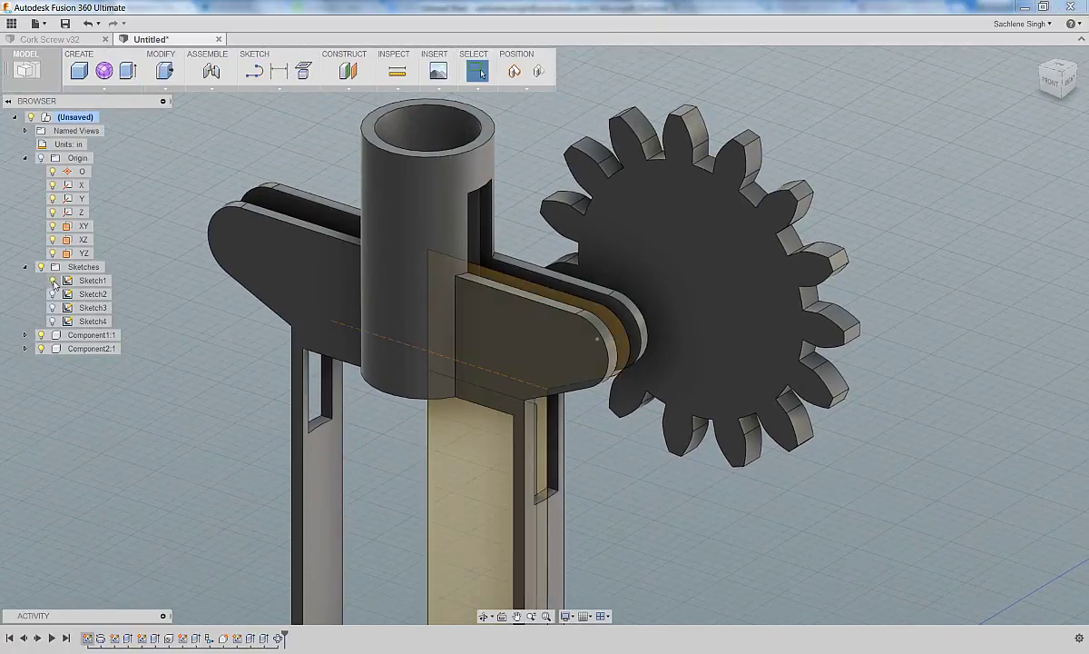
left_click(349, 88)
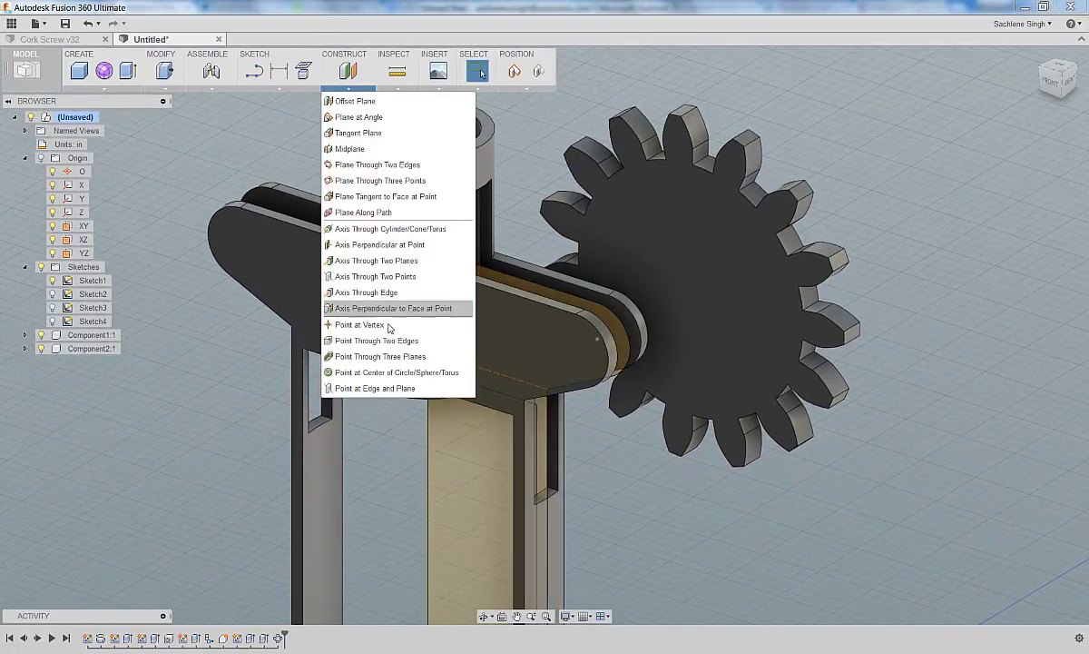
left_click(368, 351)
left_click(543, 343)
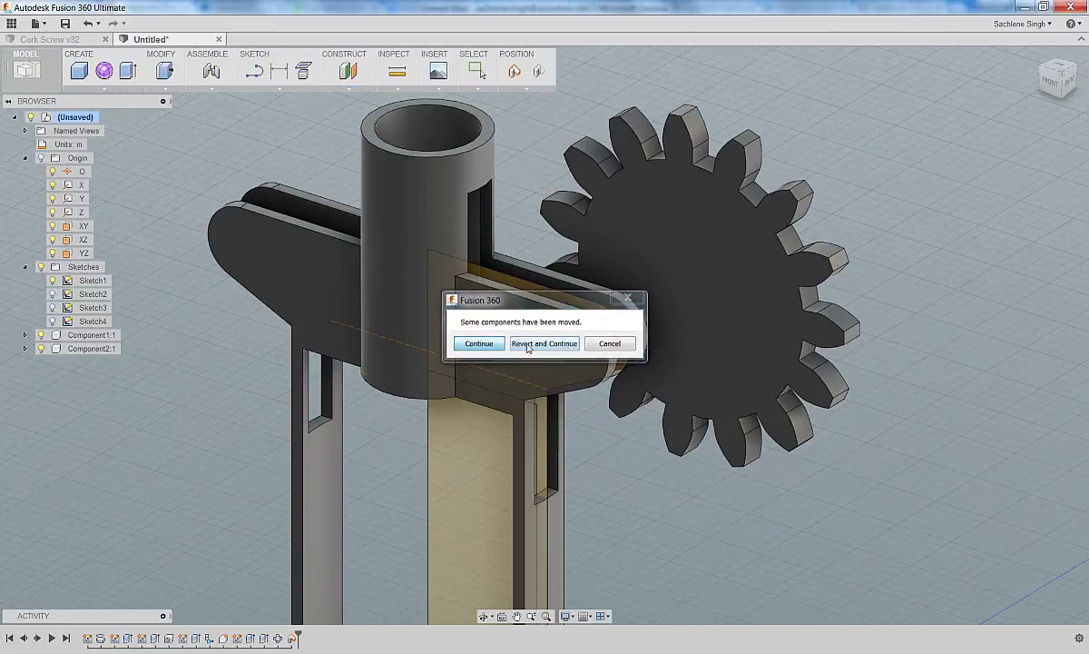
scroll(653, 325, "up", 5)
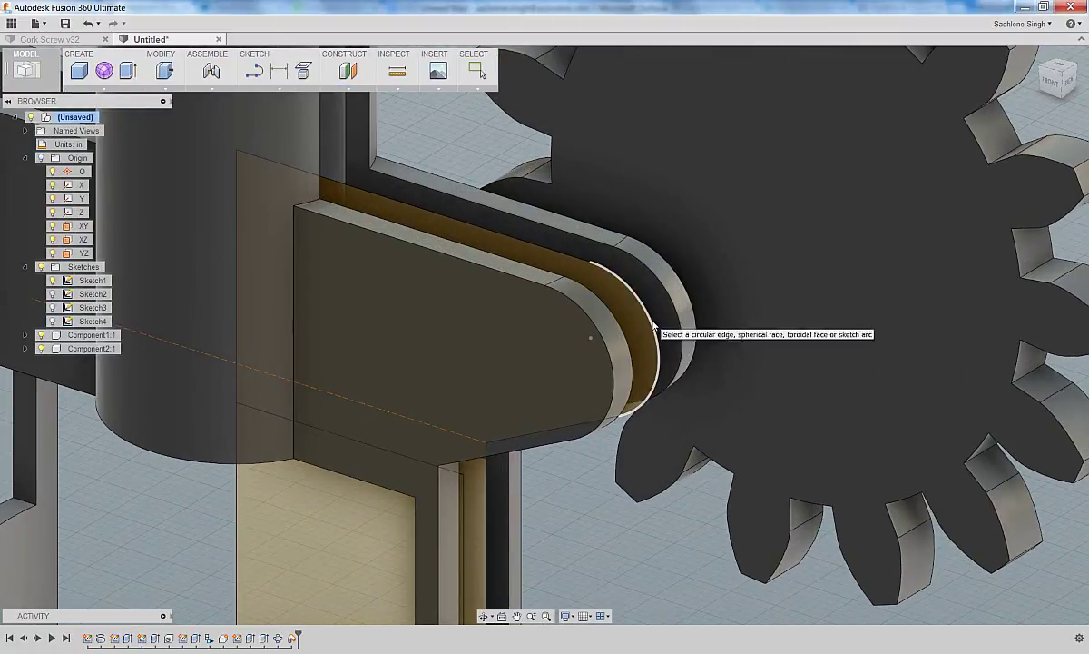
left_click(653, 325)
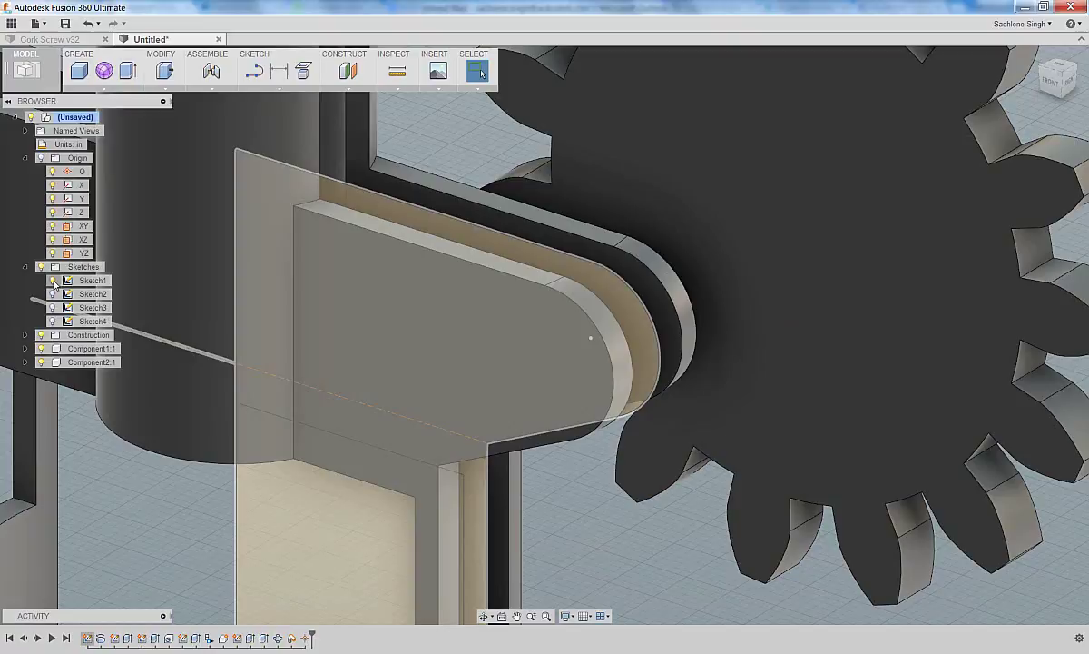
left_click(52, 280)
mouse_move(619, 481)
middle_mouse_down("shift")
mouse_move(567, 481)
mouse_move(581, 474)
middle_mouse_up("shift")
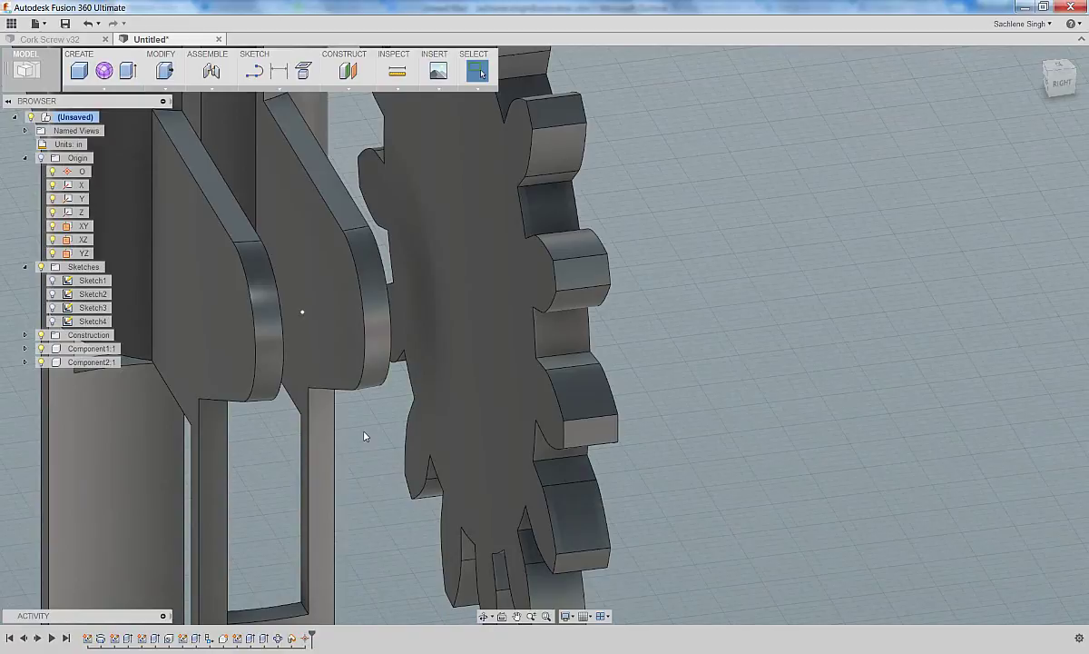
middle_click_drag(364, 436, 365, 430, "shift")
left_click(212, 72)
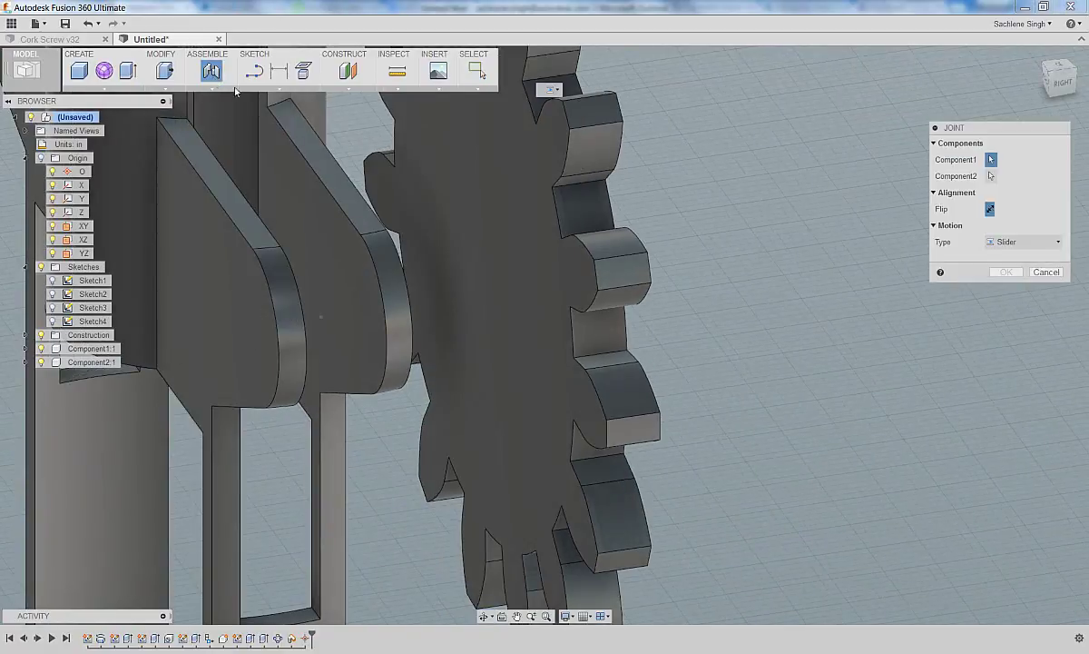
left_click(485, 268)
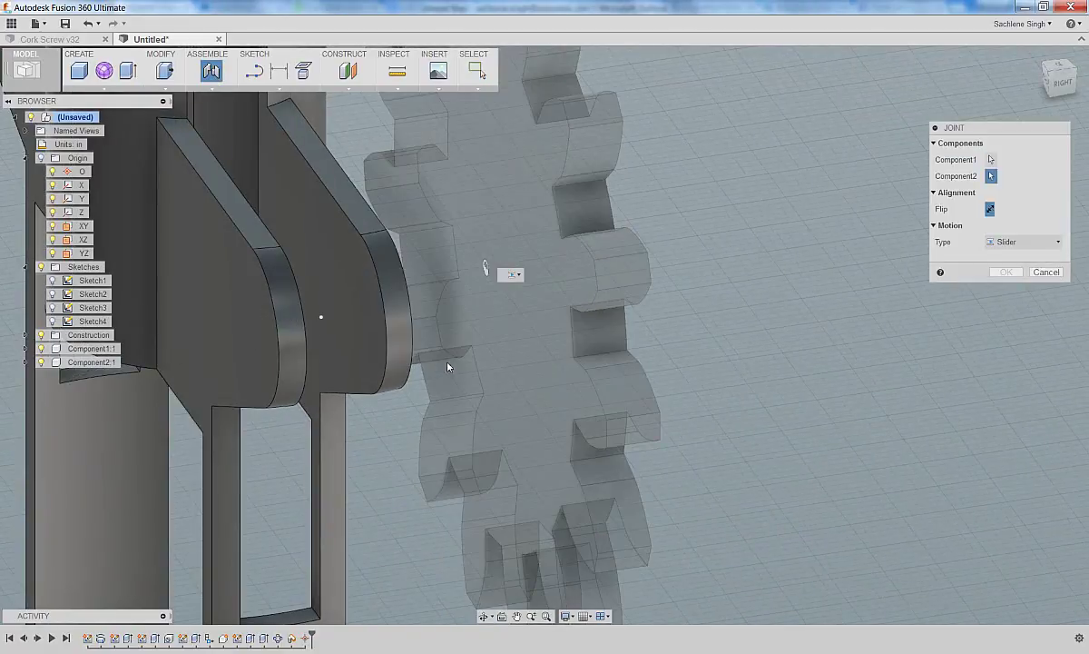
key("Escape")
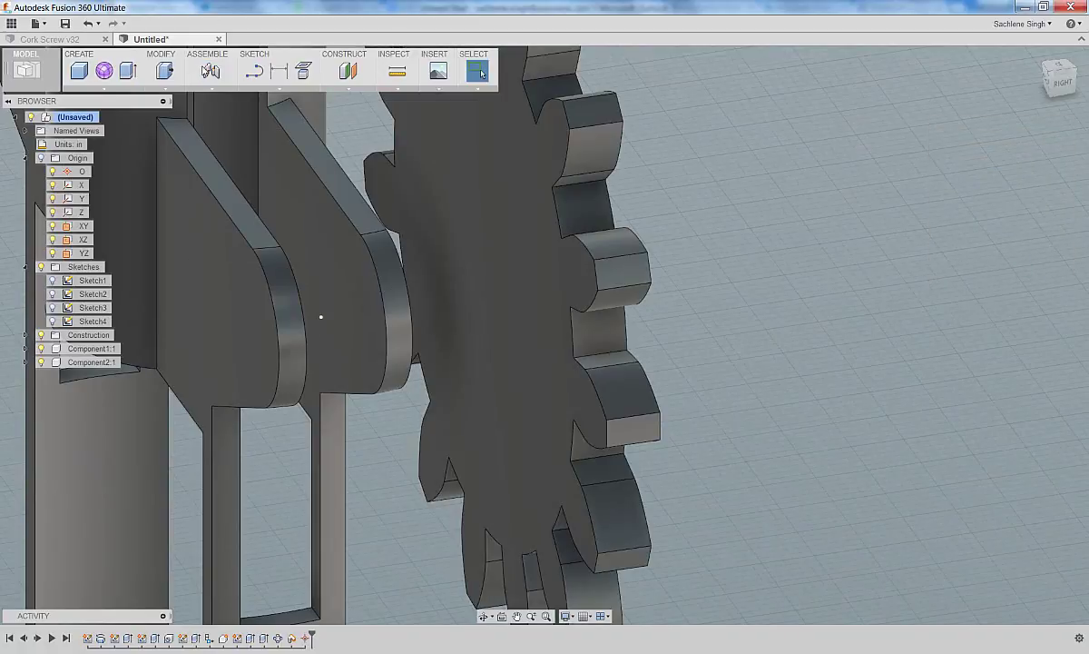
Join the centre of the gear's face to the construction point between the frame's arms with a Revolute joint about the Z axis.
left_click(207, 71)
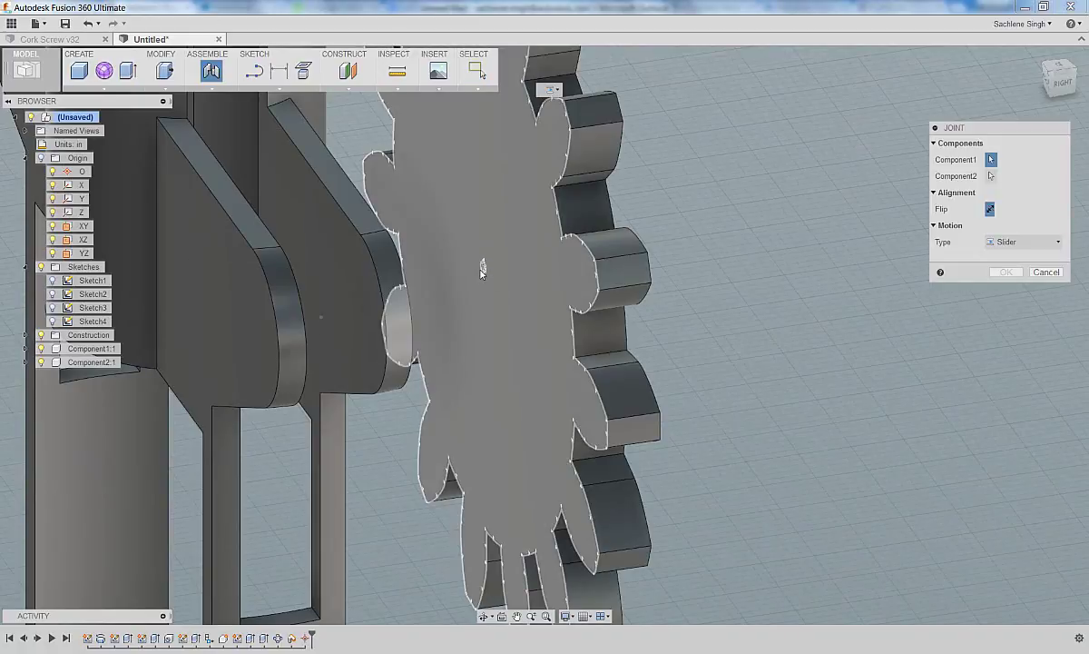
middle_click_drag(487, 272, 726, 205, "shift")
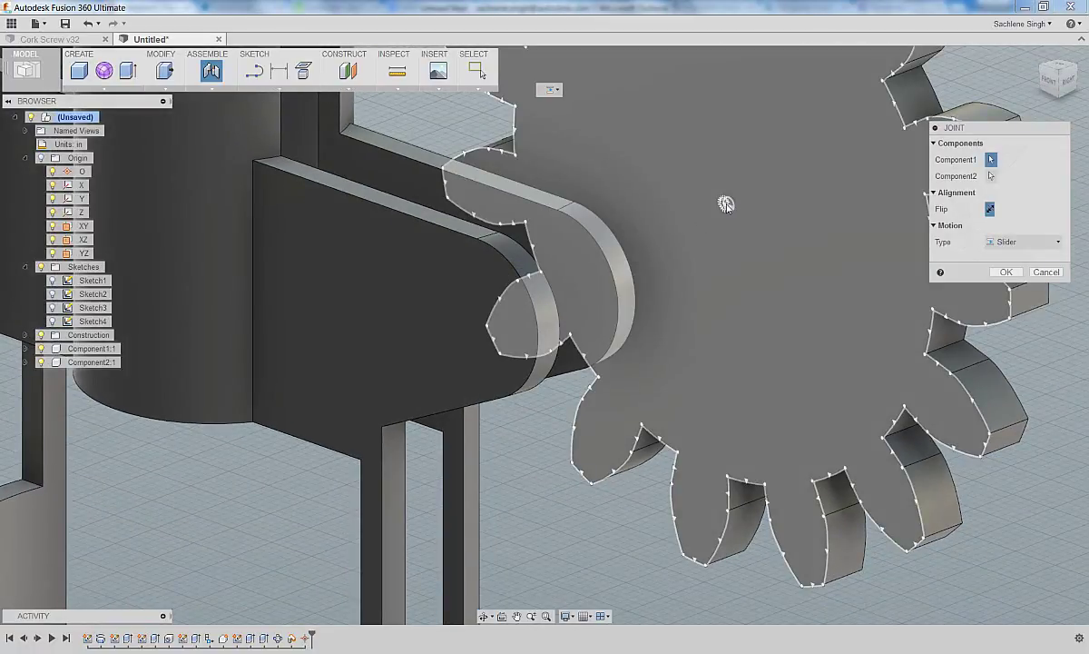
scroll(725, 204, "up", 10)
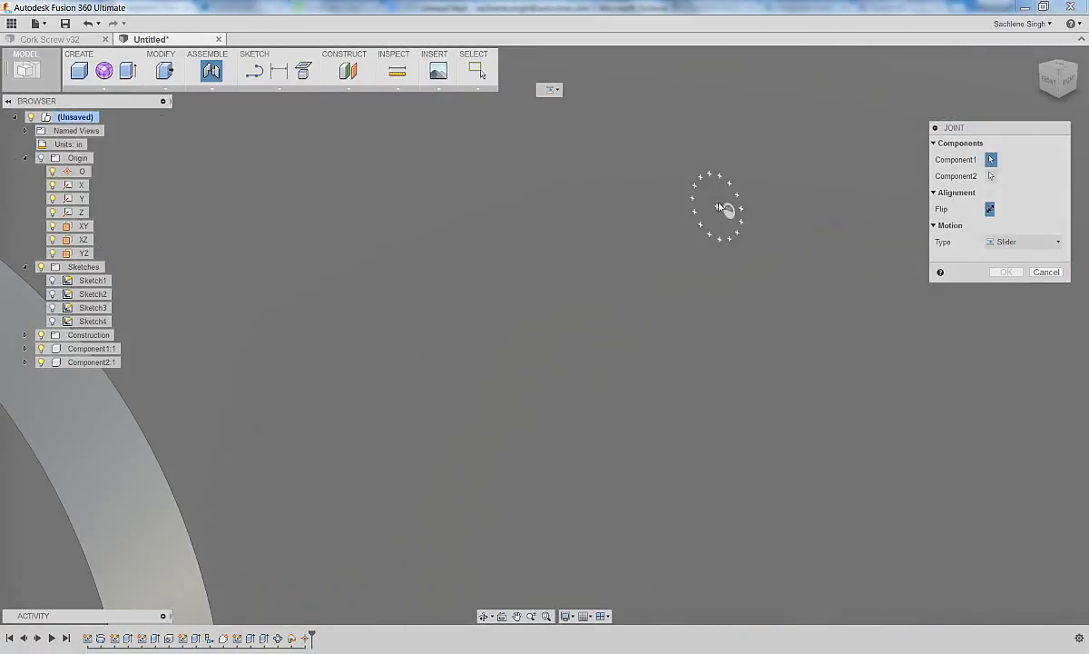
left_click(717, 207)
scroll(703, 222, "down", 8)
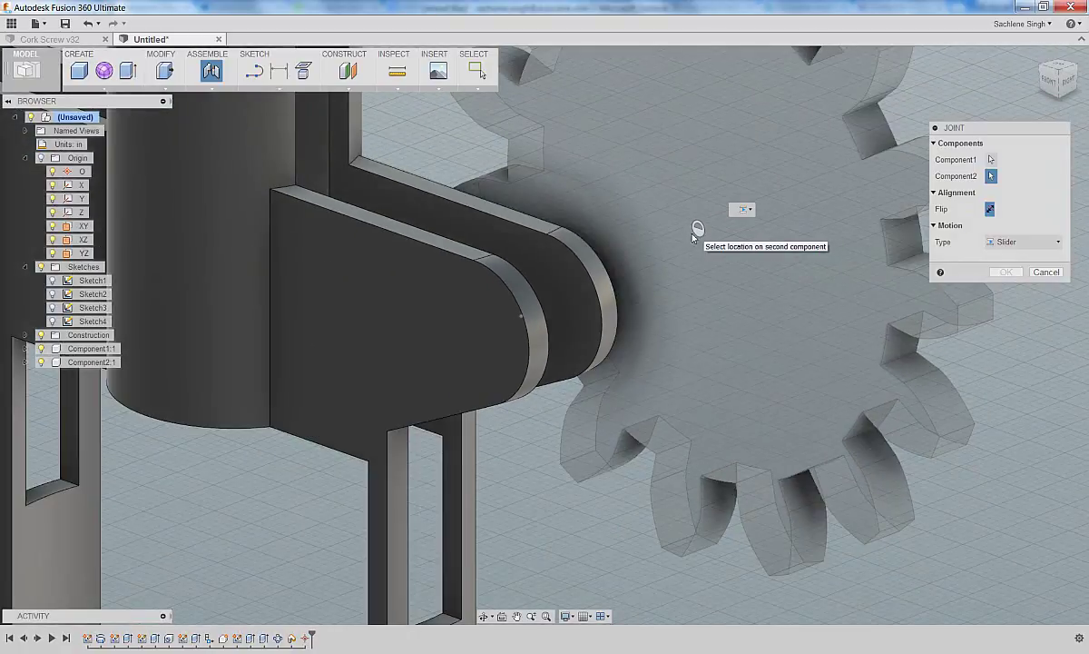
left_click(698, 227)
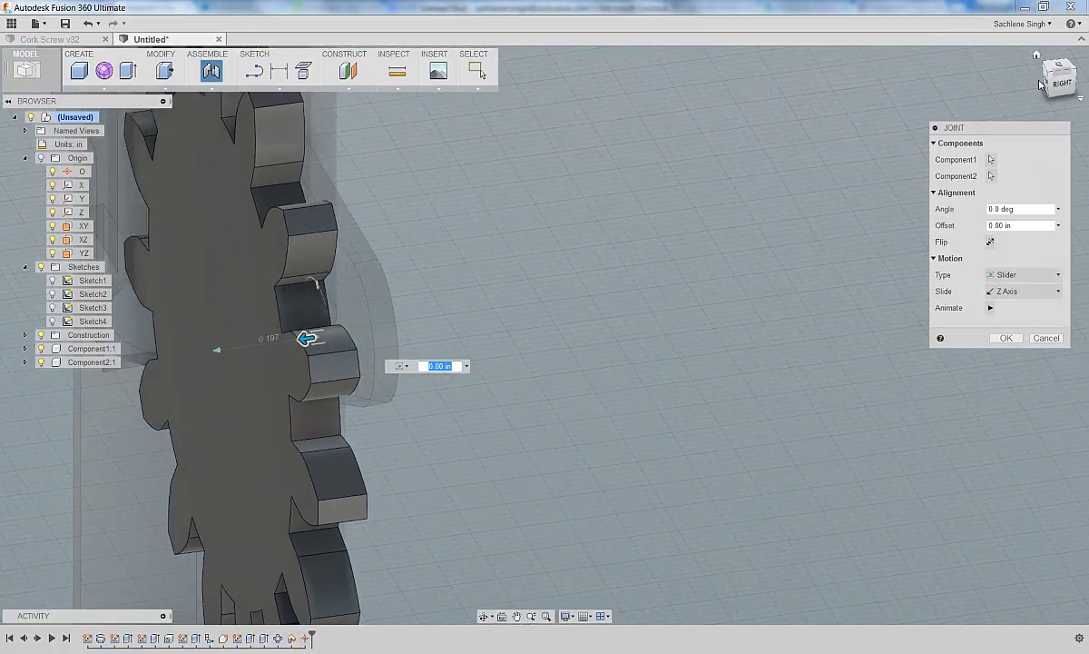
left_click(1035, 274)
left_click(1012, 308)
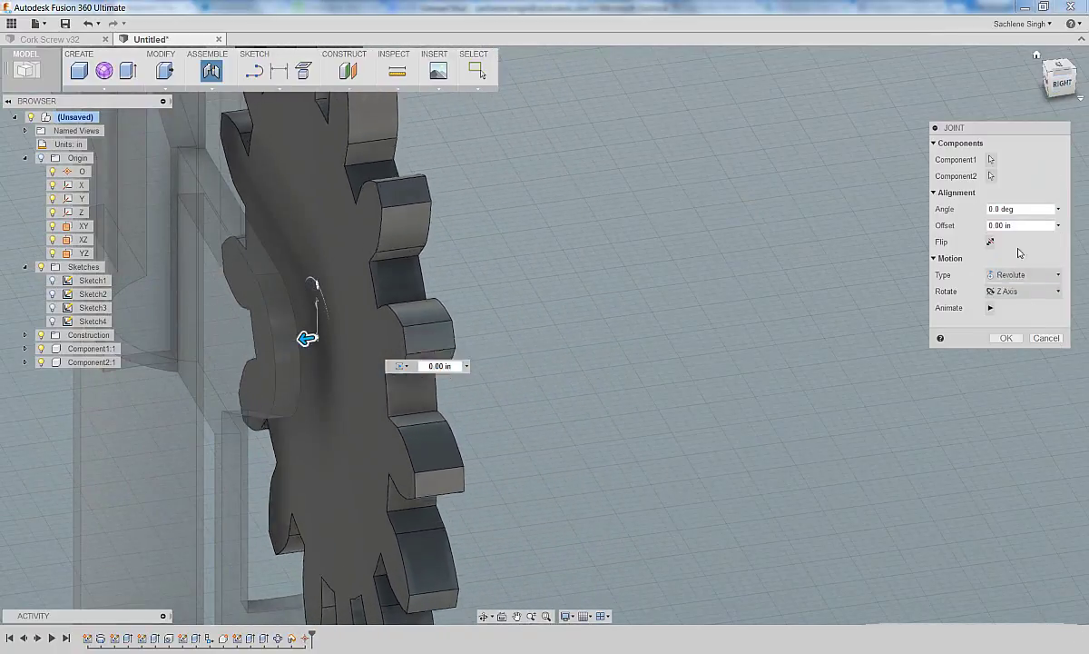
Offset the gear's joint by 0.05 in to centre the gear in the slot between the arms, and finish the joint.
left_click(1063, 87)
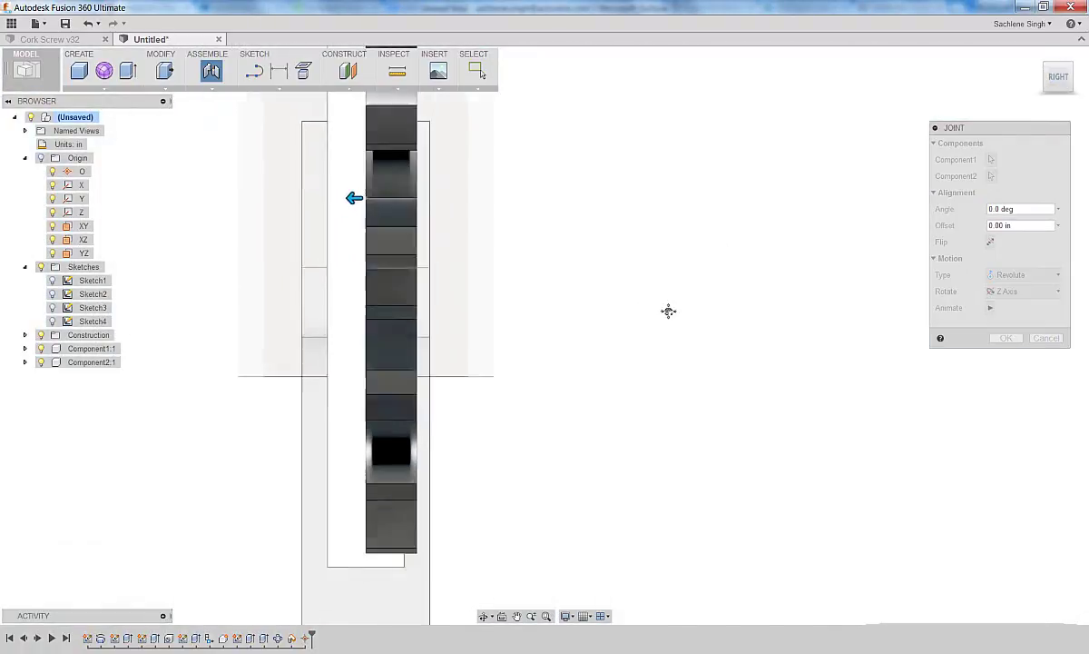
left_click_drag(374, 205, 349, 204)
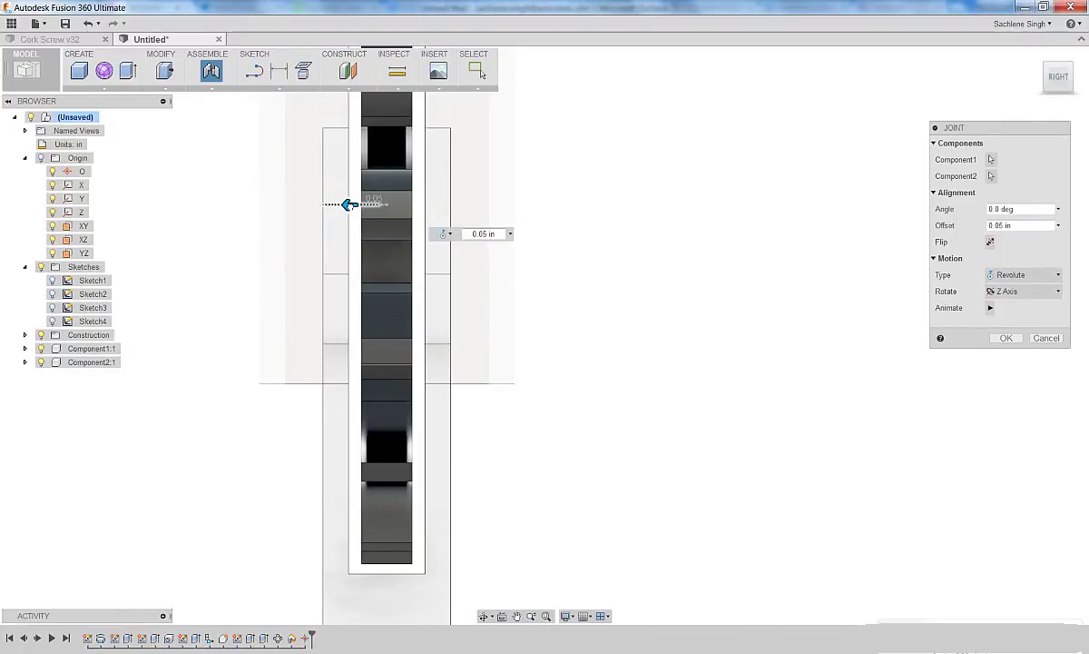
right_click(612, 280)
left_click(635, 274)
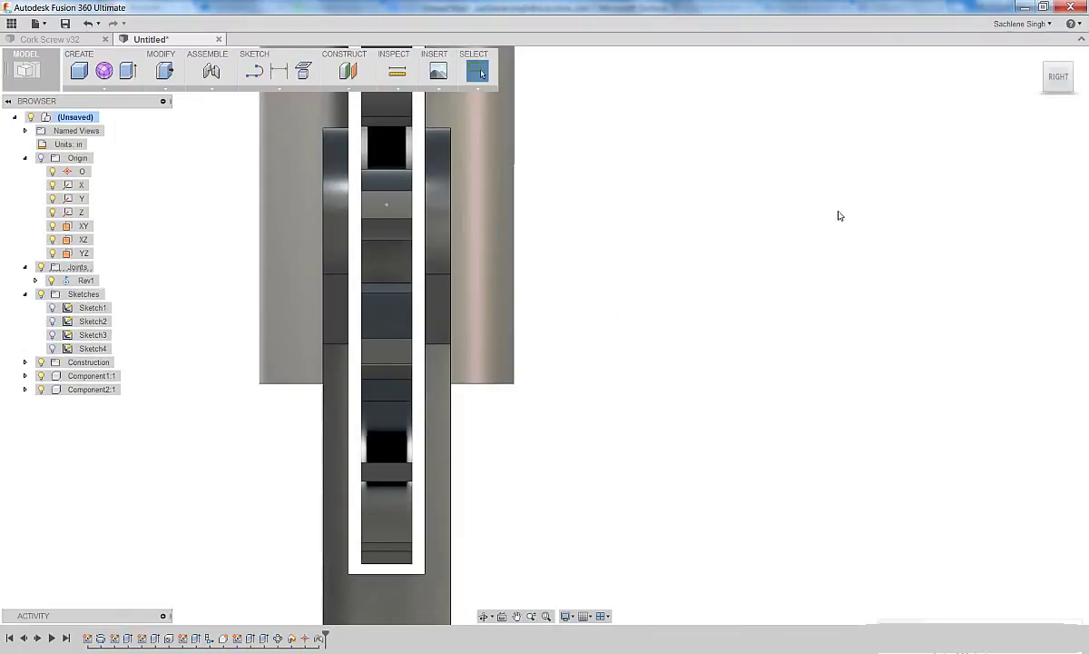
Set the opacity of the frame component, Component1, to 38.
left_click(1036, 55)
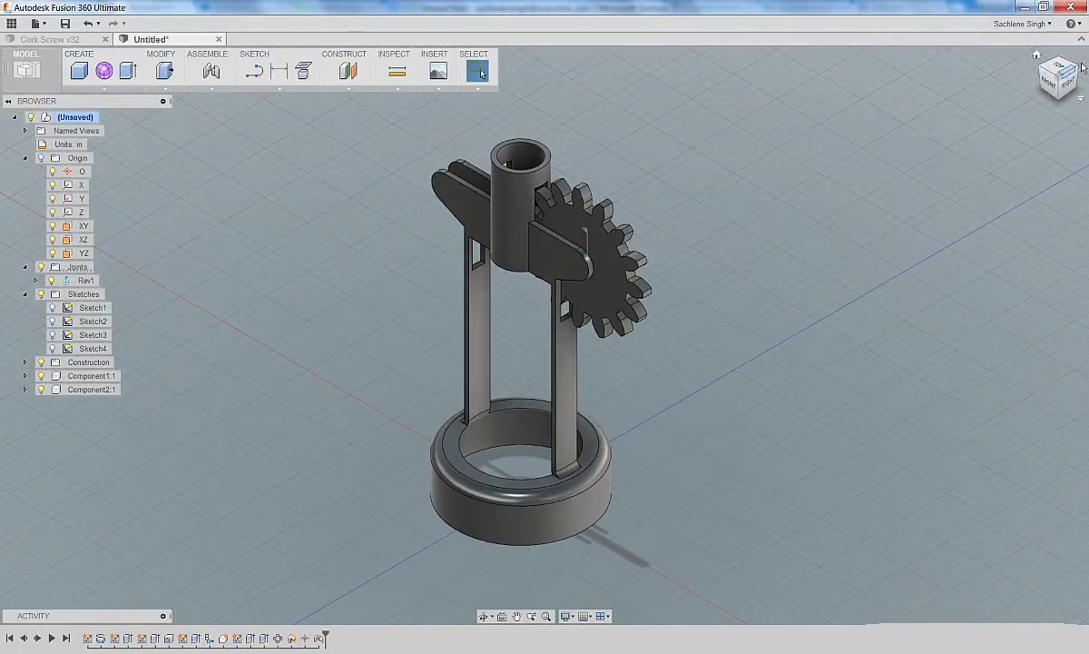
middle_click_drag(727, 470, 772, 436, "shift")
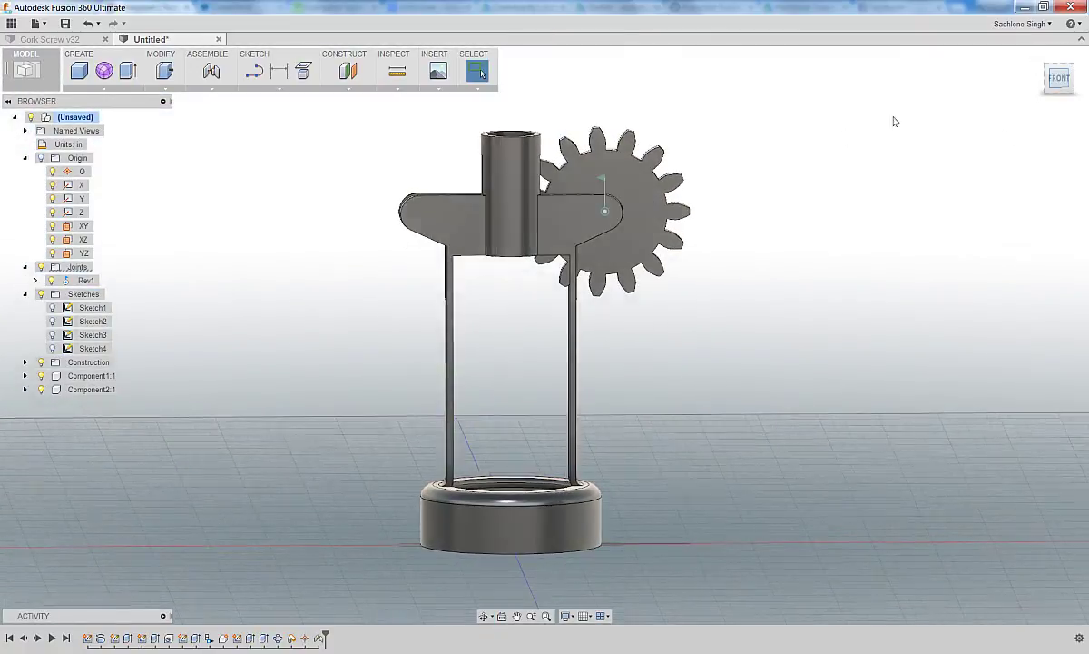
scroll(525, 160, "up", 3)
scroll(524, 161, "up", 1)
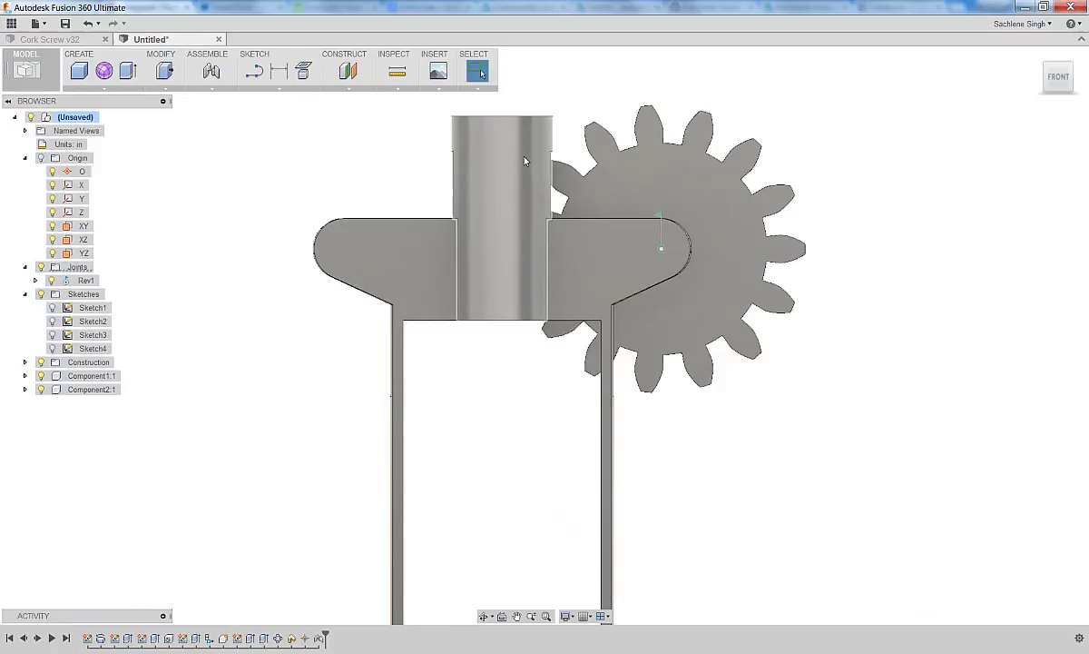
right_click(97, 378)
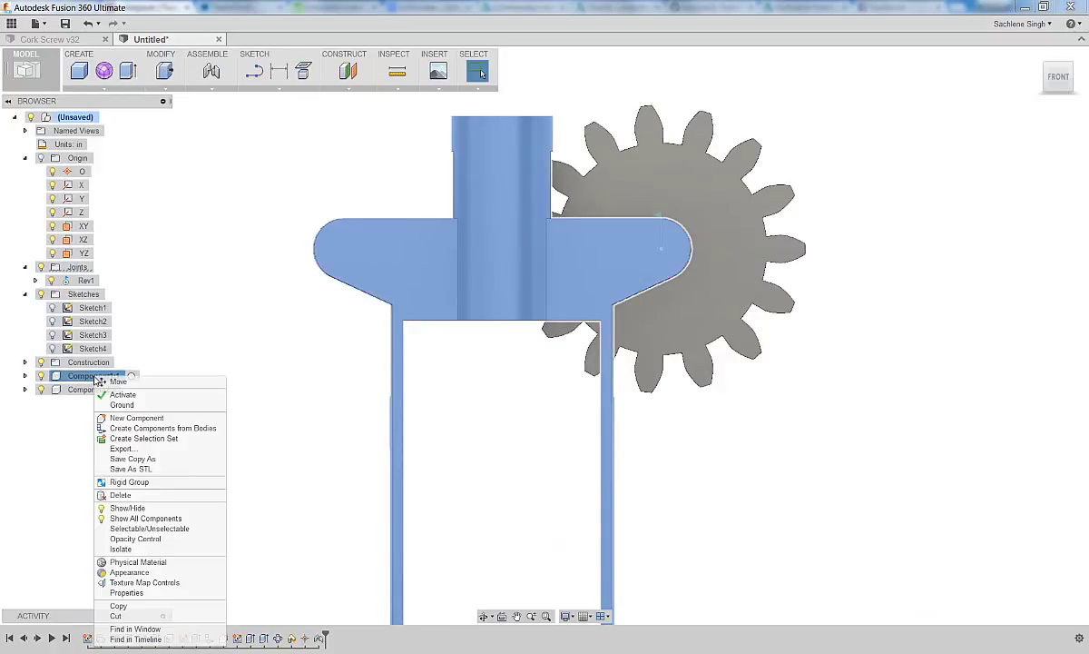
left_click(136, 538)
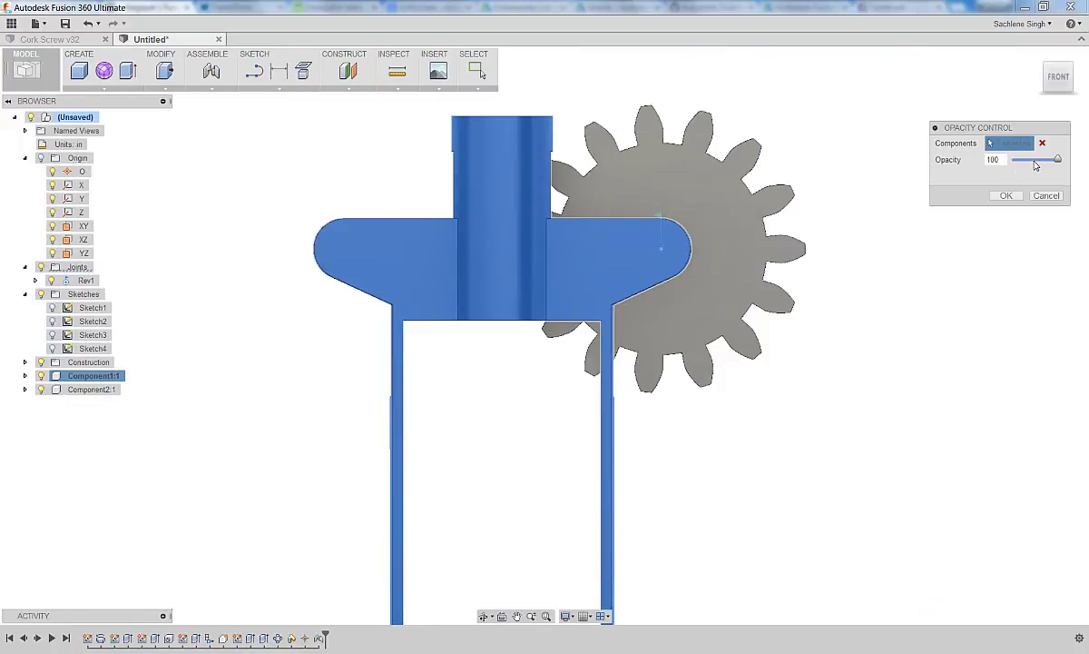
left_click_drag(1034, 161, 1030, 162)
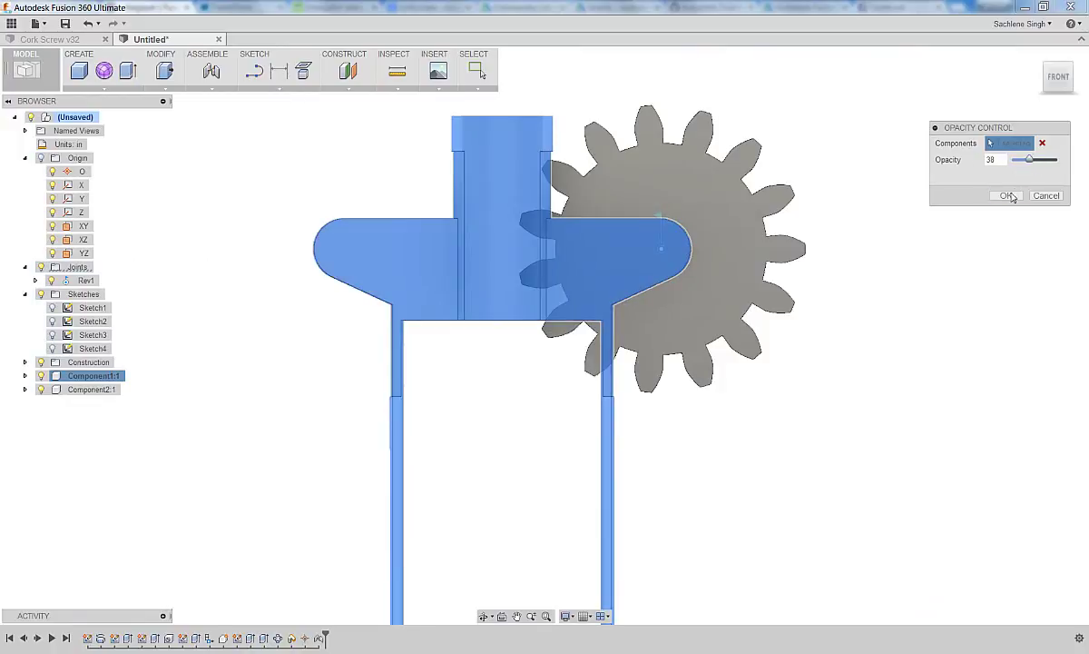
left_click(1014, 196)
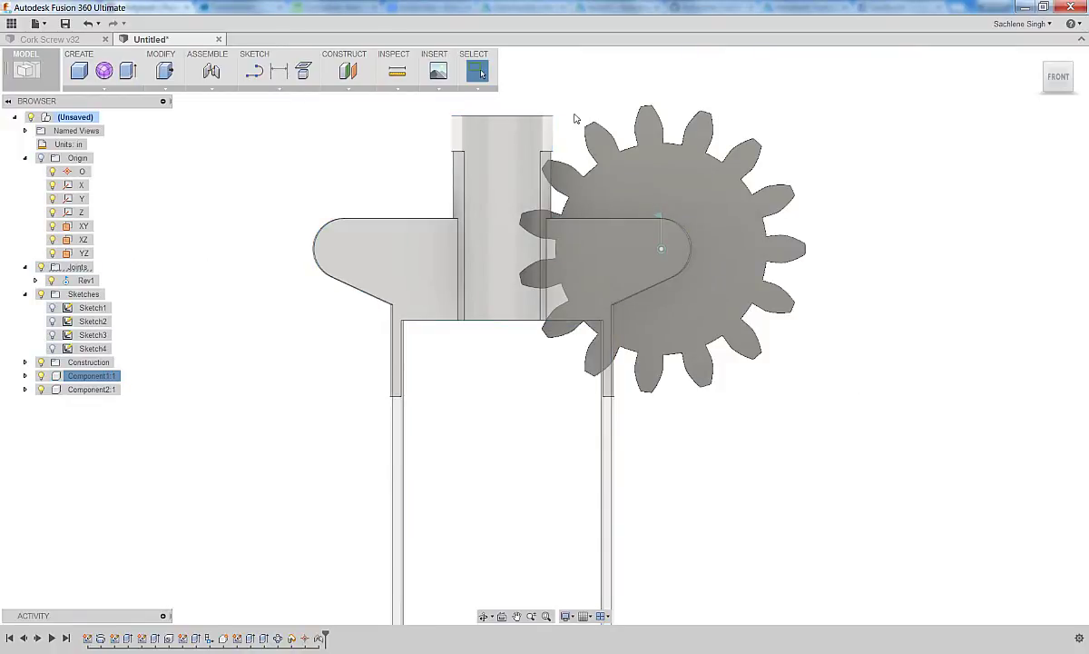
middle_click_drag(577, 114, 590, 175)
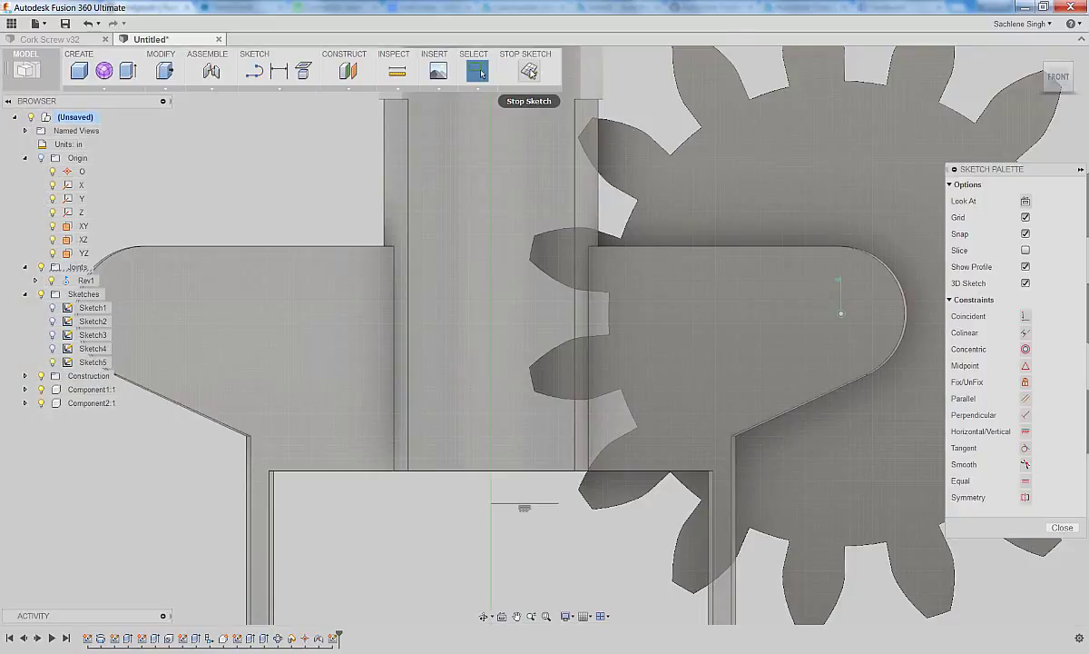
Leave the open sketch and rotate the gear about 12 degrees so one tooth points horizontally at the tube's axis, keeping the moved position.
left_click(531, 72)
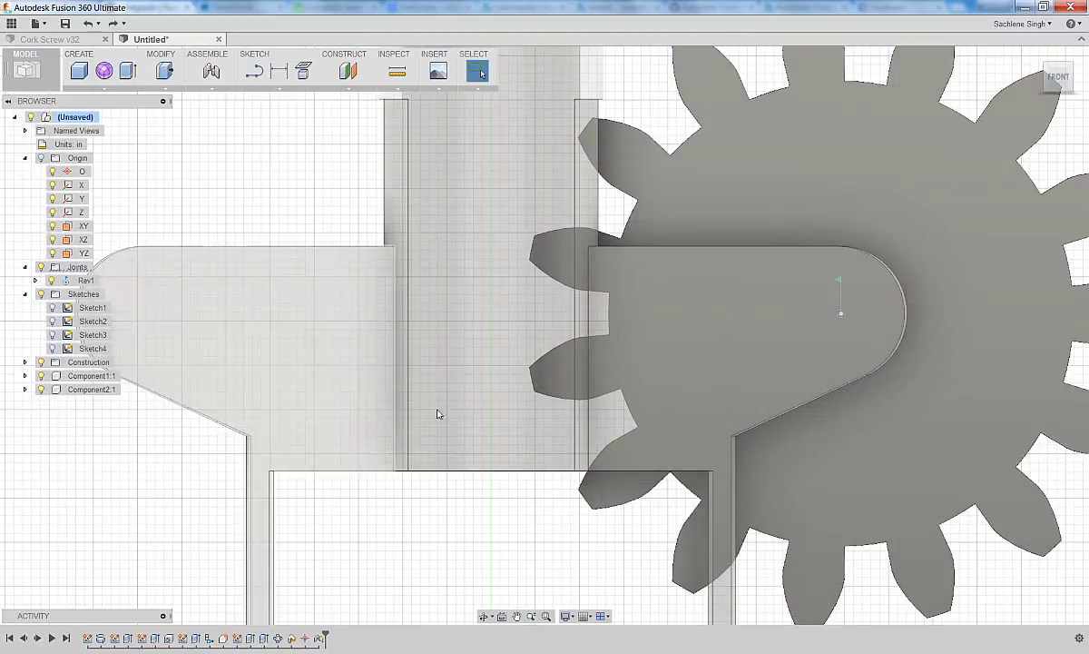
left_click_drag(766, 162, 800, 157)
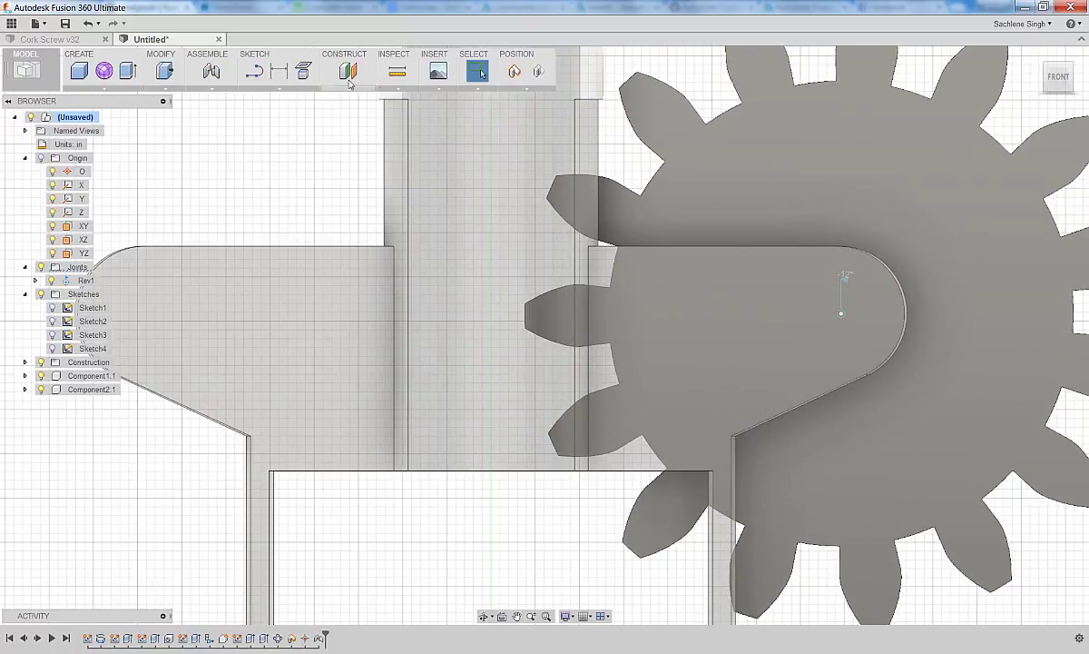
left_click(259, 80)
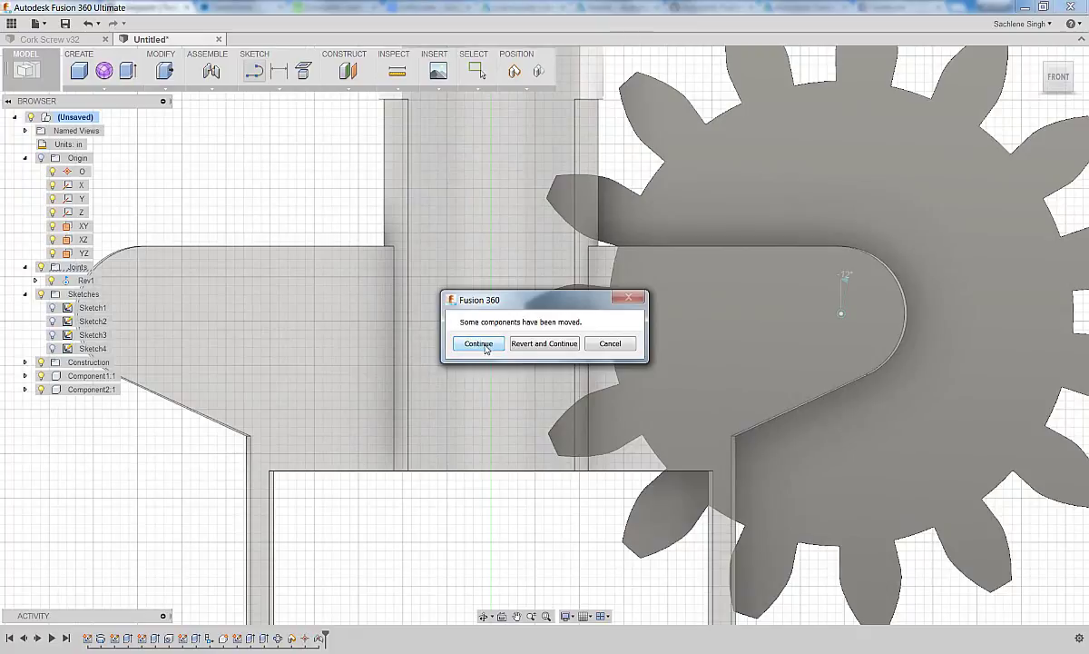
left_click(485, 346)
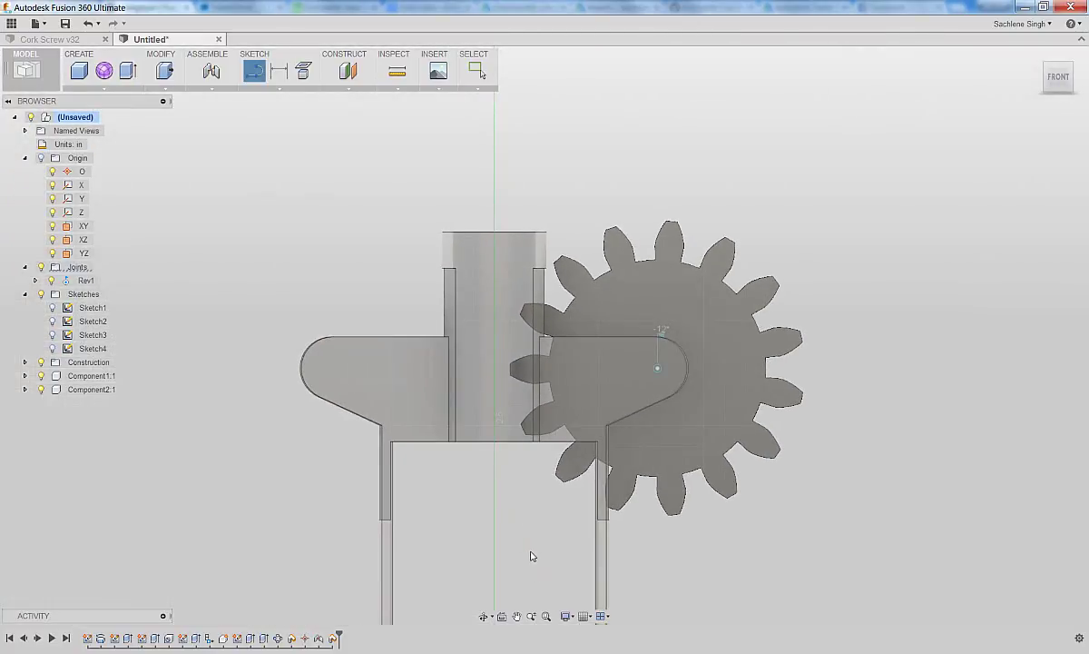
Start a line sketch on the XY origin plane at the base of the frame.
middle_click_drag(532, 555, 552, 274)
middle_click_drag(557, 387, 535, 436, "shift")
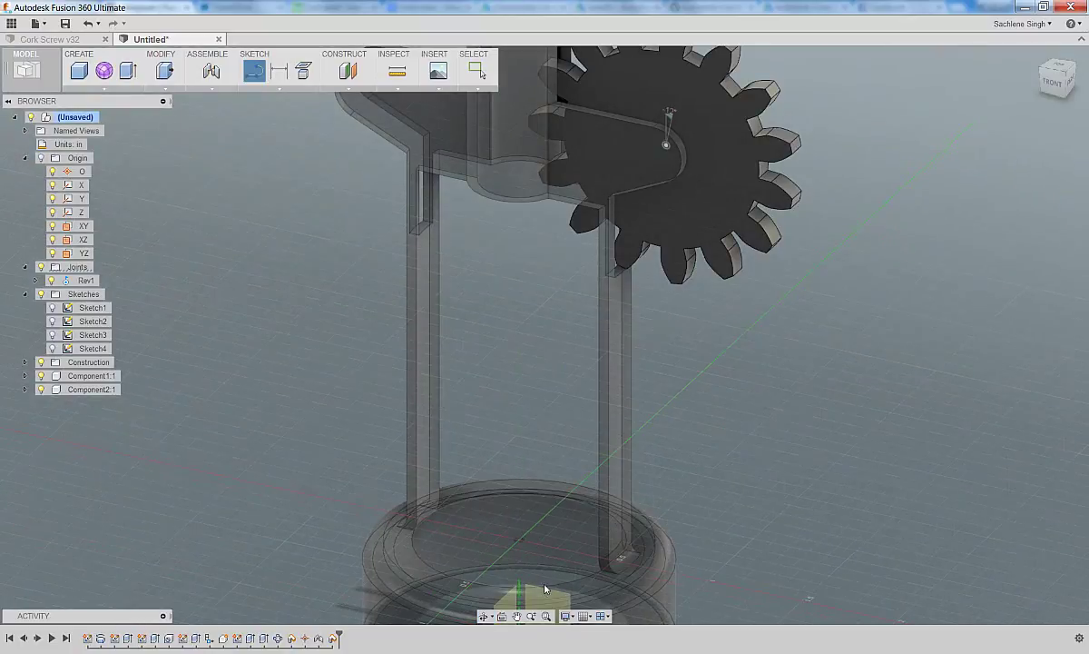
scroll(541, 602, "up", 2)
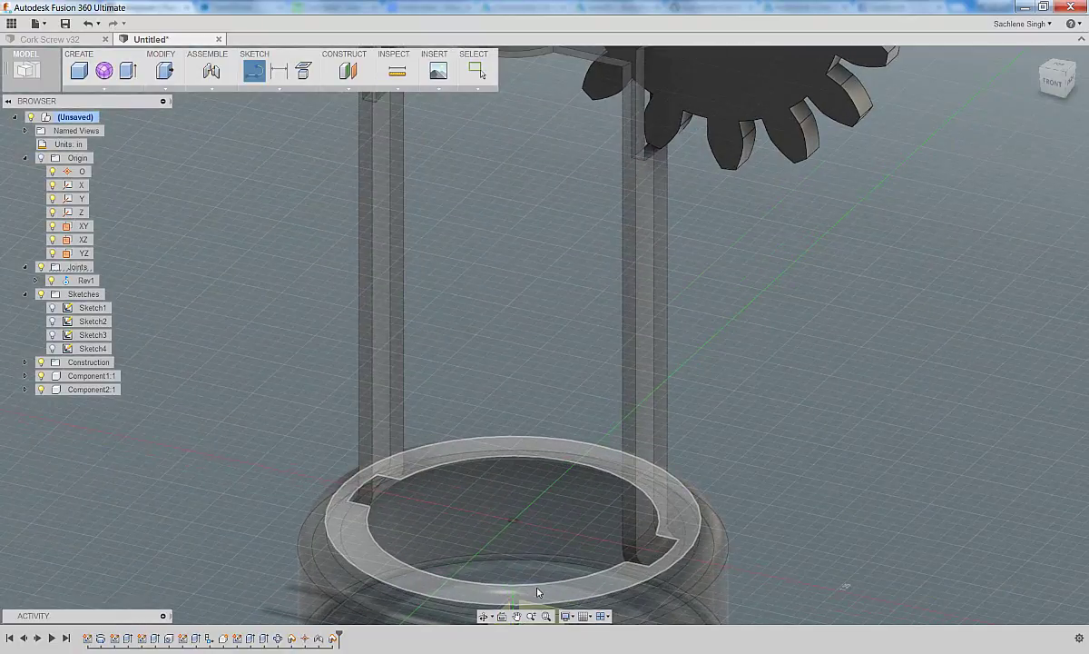
middle_click_drag(538, 591, 546, 309)
scroll(549, 351, "down", 3)
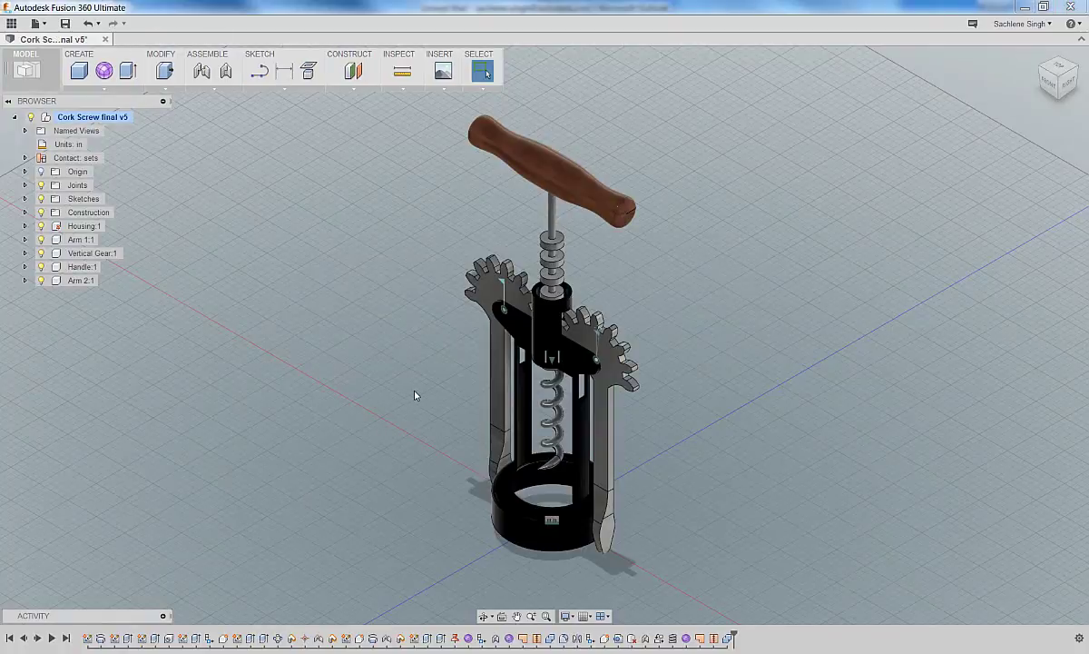
In the finished Cork Screw final v5 design, isolate the Vertical Gear component and examine its rings, shaft and screw.
mouse_move(420, 392)
middle_mouse_down("shift")
mouse_move(438, 387)
mouse_move(423, 386)
middle_mouse_up("shift")
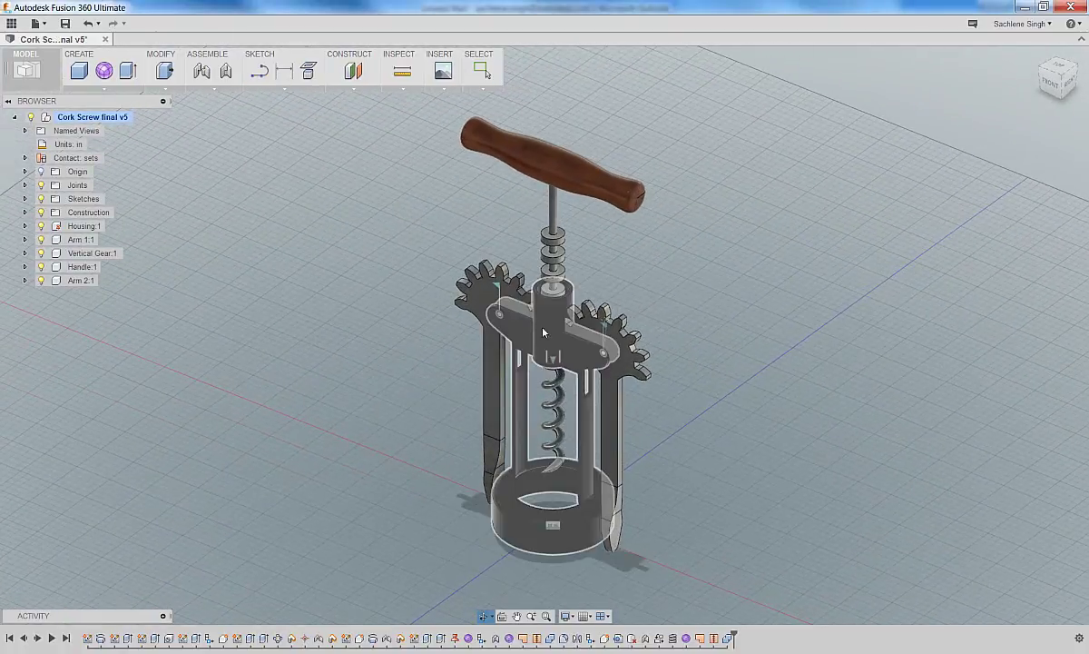
right_click(556, 259)
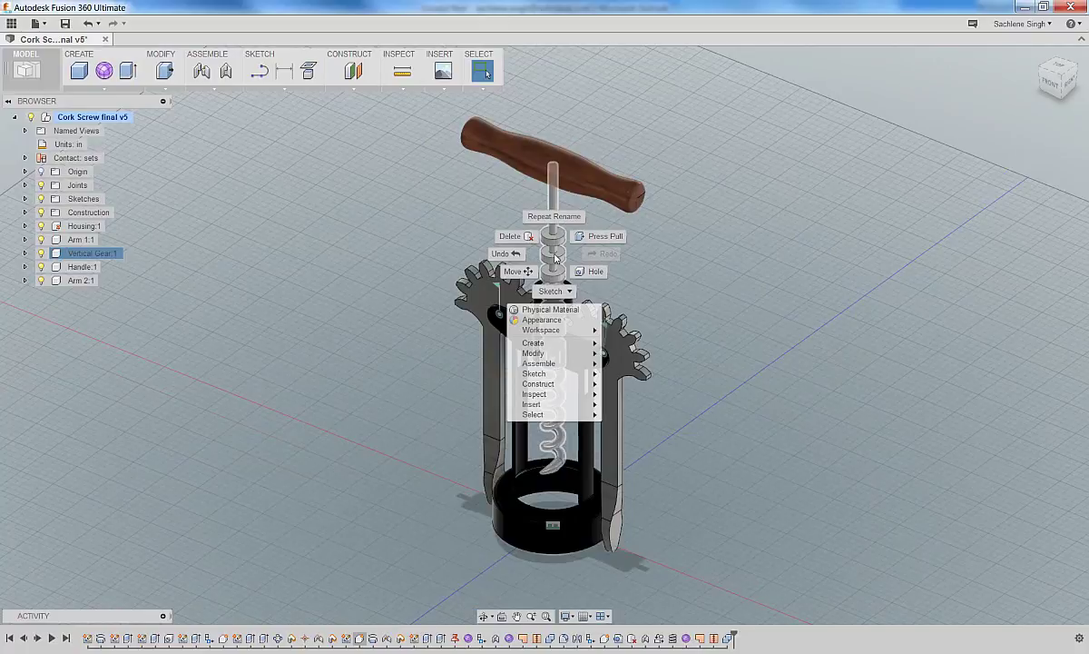
left_click(556, 259)
left_click(556, 259)
right_click(555, 259)
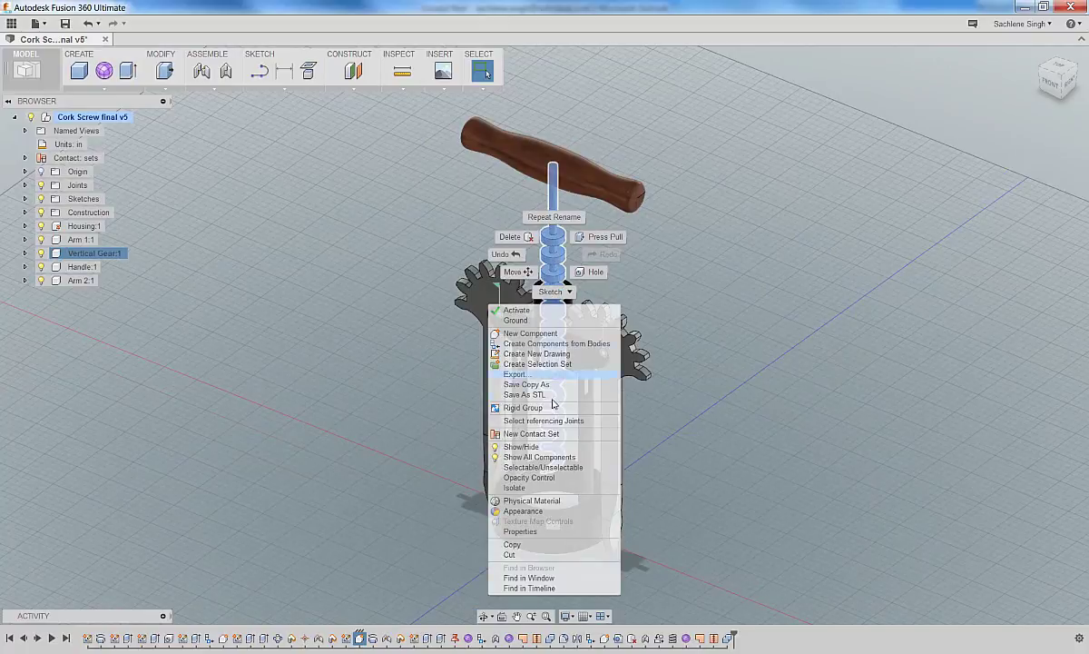
left_click(522, 487)
left_click(604, 265)
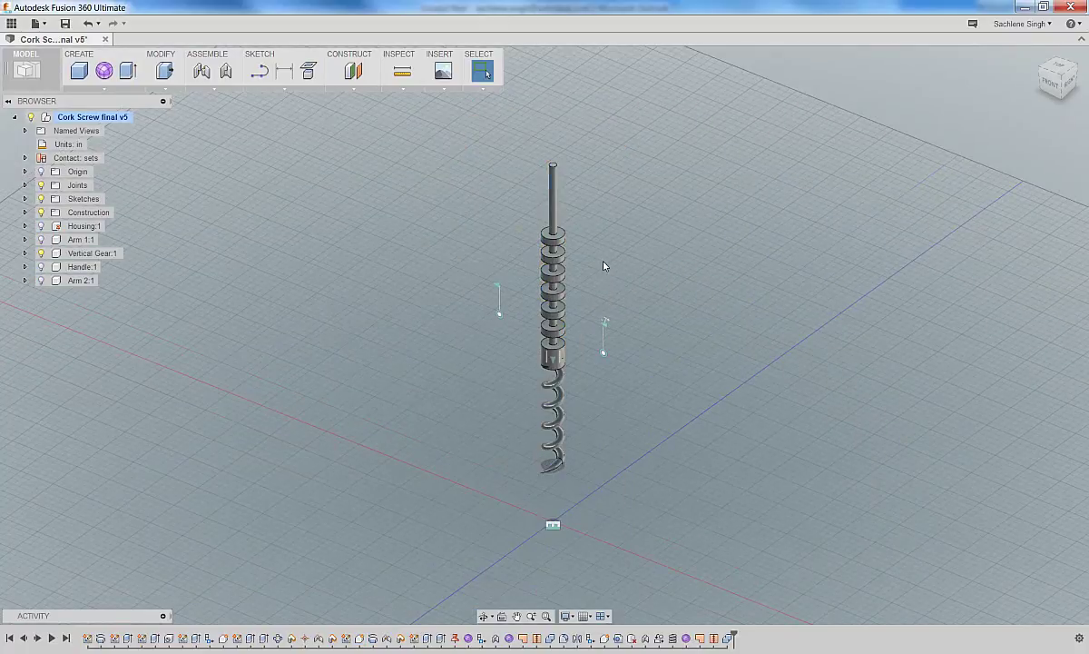
middle_click_drag(606, 266, 572, 280, "shift")
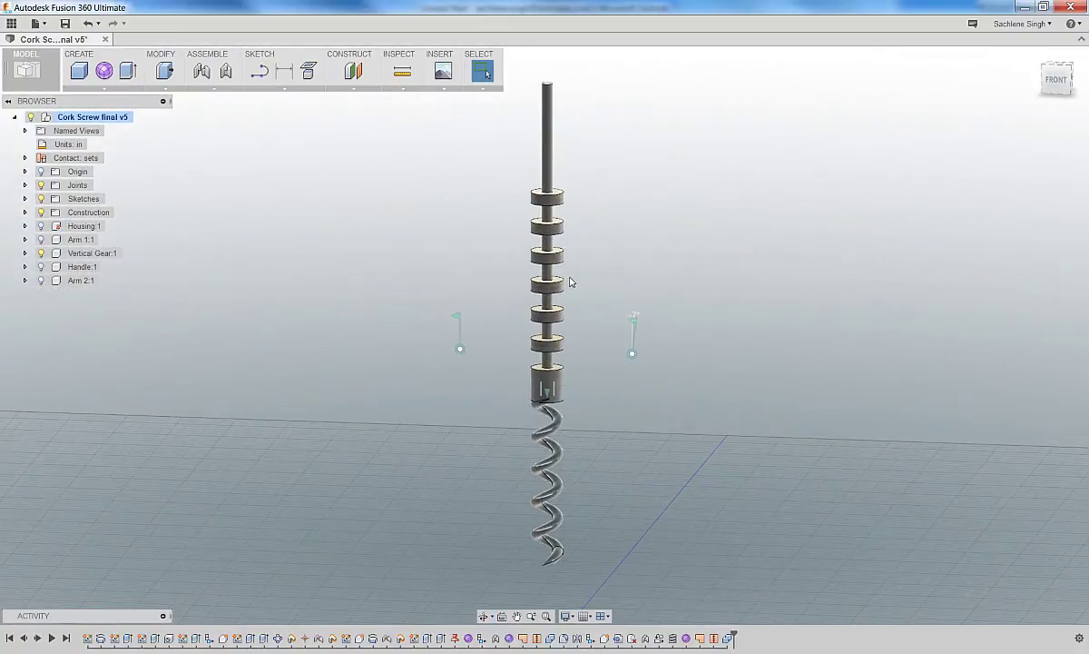
scroll(560, 287, "up", 4)
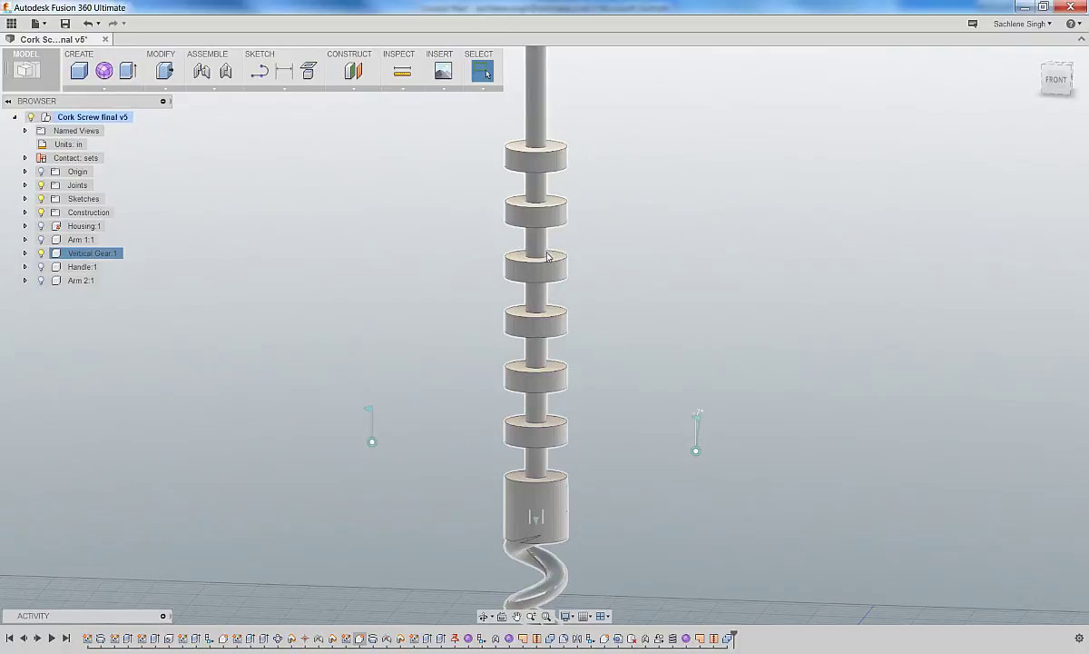
scroll(544, 370, "down", 3)
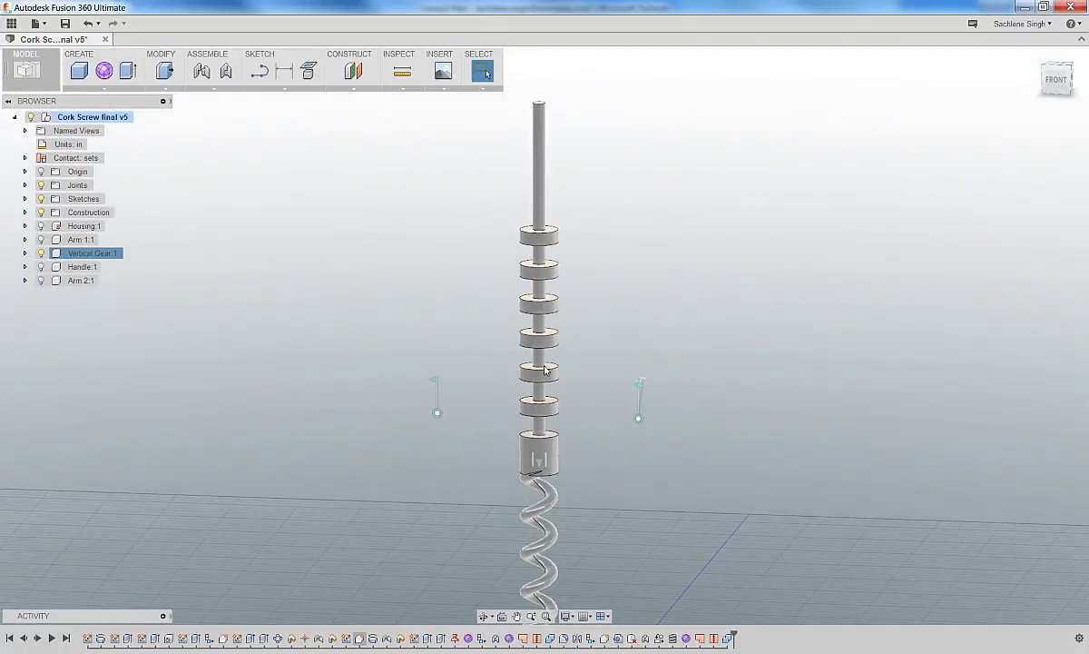
middle_click_drag(620, 272, 598, 339, "shift")
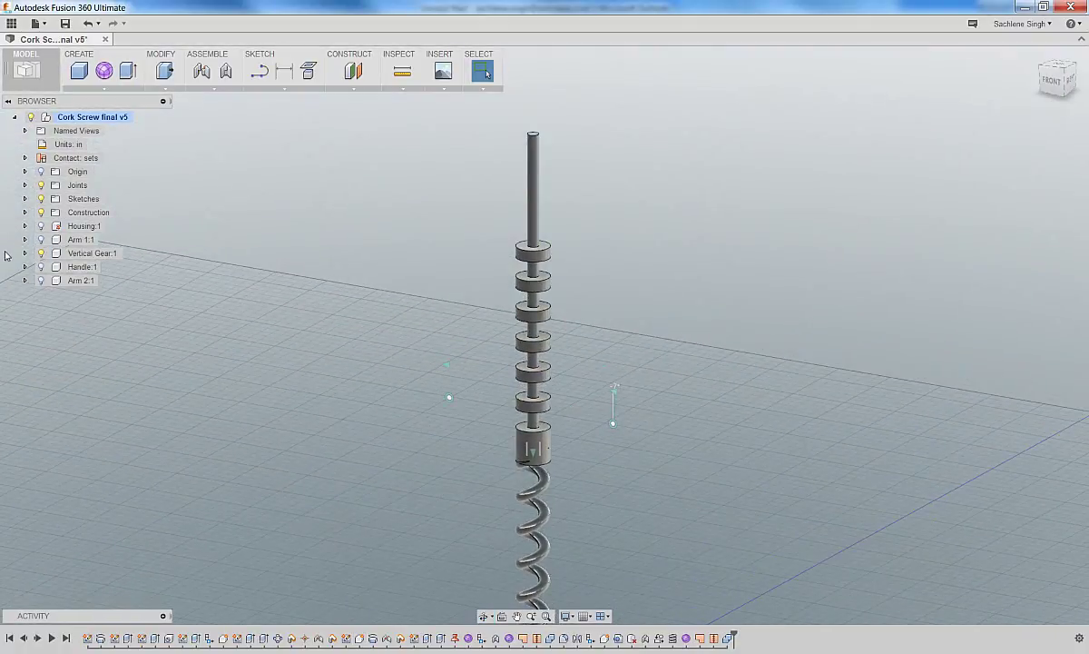
Show all components of the finished corkscrew again and swing an arm to examine how it works with the vertical gear.
right_click(78, 253)
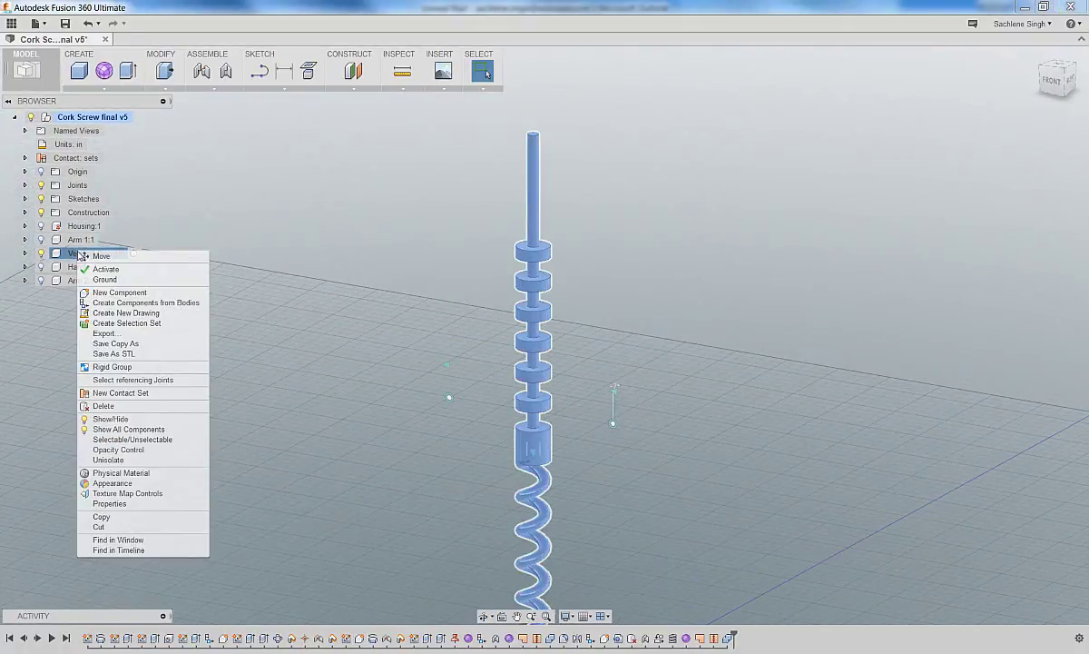
left_click(111, 431)
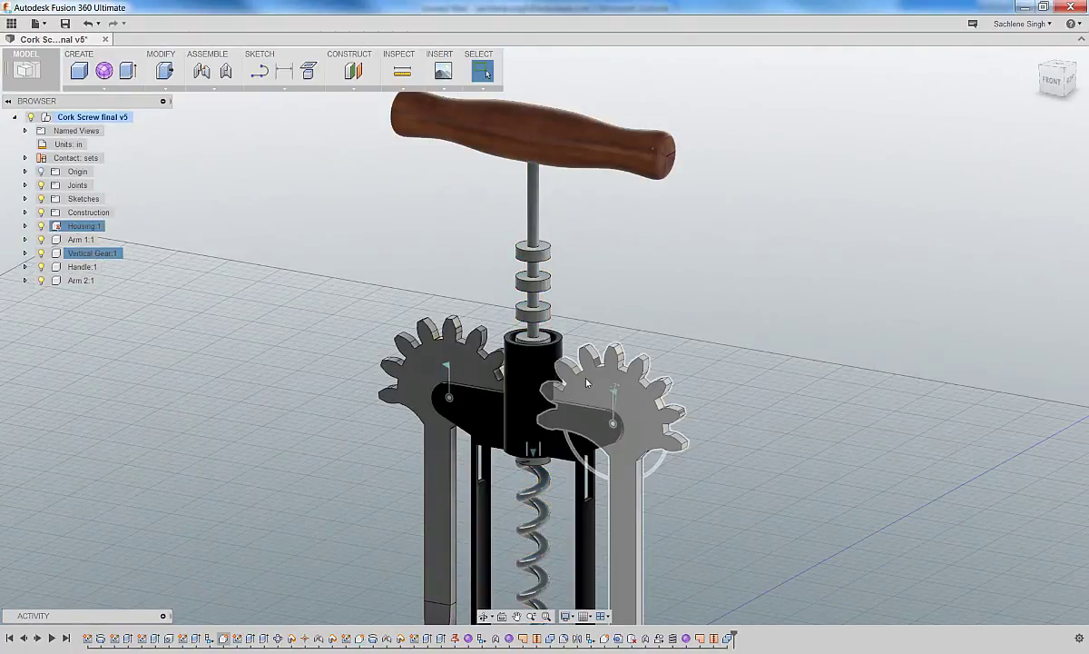
scroll(639, 489, "down", 2)
middle_click_drag(685, 532, 672, 420)
left_click_drag(611, 491, 621, 471)
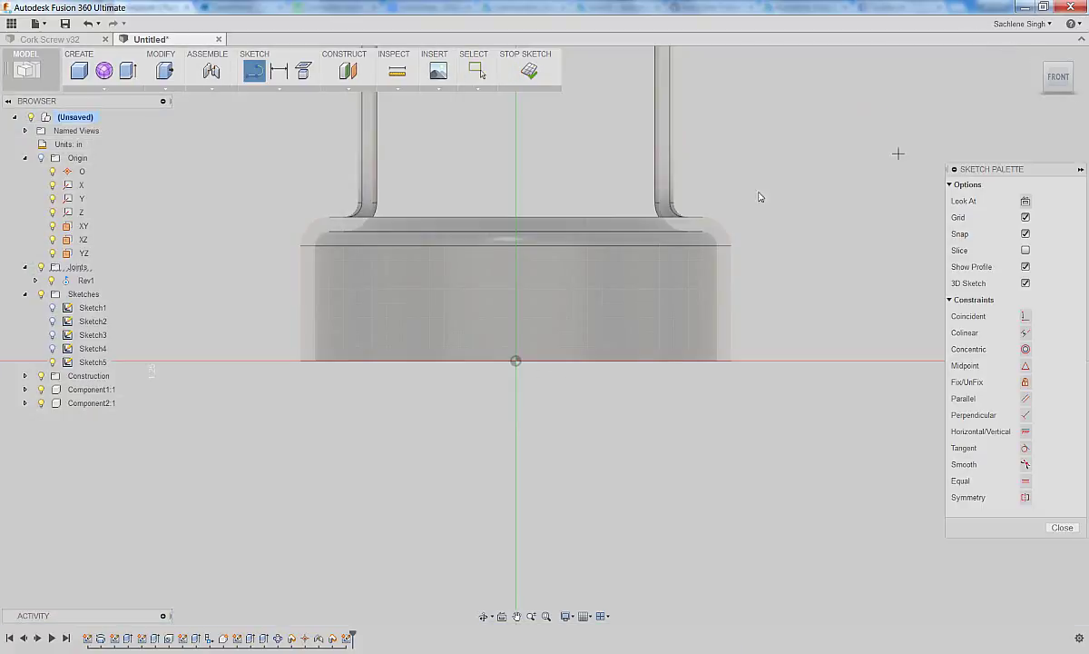
In the new sketch of the unsaved design, draw a 0.15 in horizontal line starting on the vertical centre axis just below the tube.
scroll(499, 200, "down", 3)
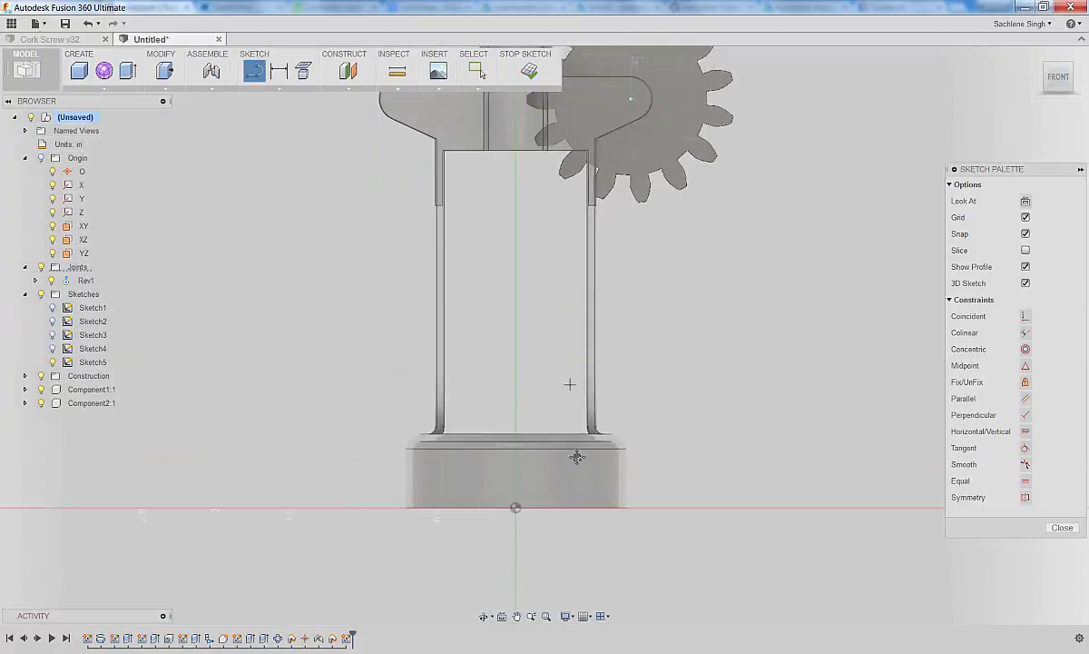
middle_click_drag(578, 456, 576, 643)
scroll(528, 239, "up", 4)
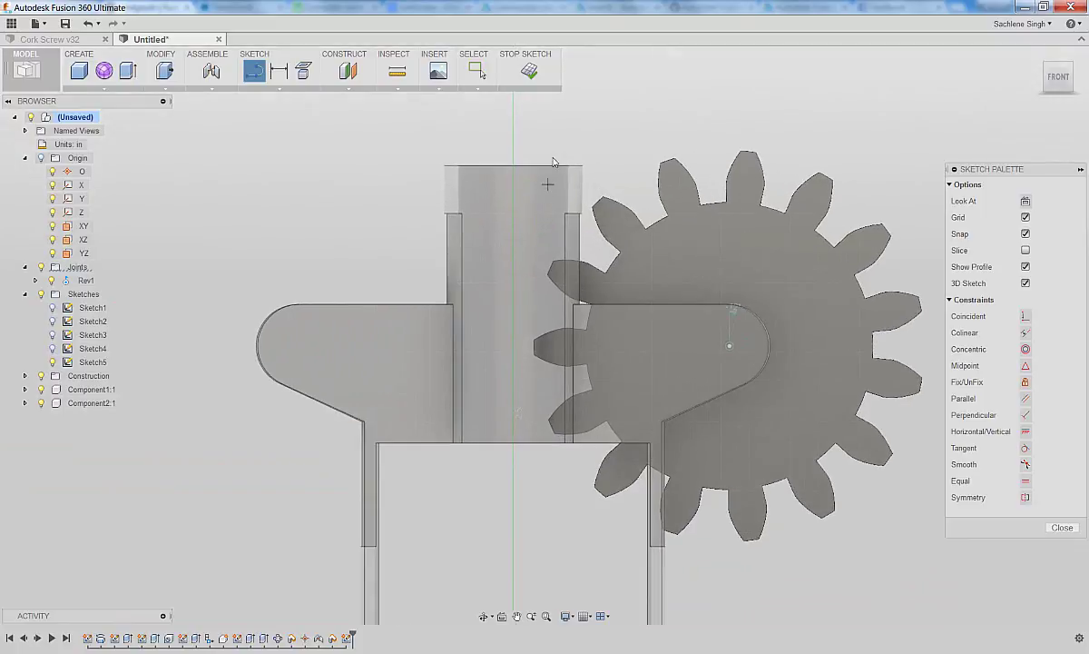
middle_click_drag(554, 161, 554, 270)
scroll(544, 563, "up", 2)
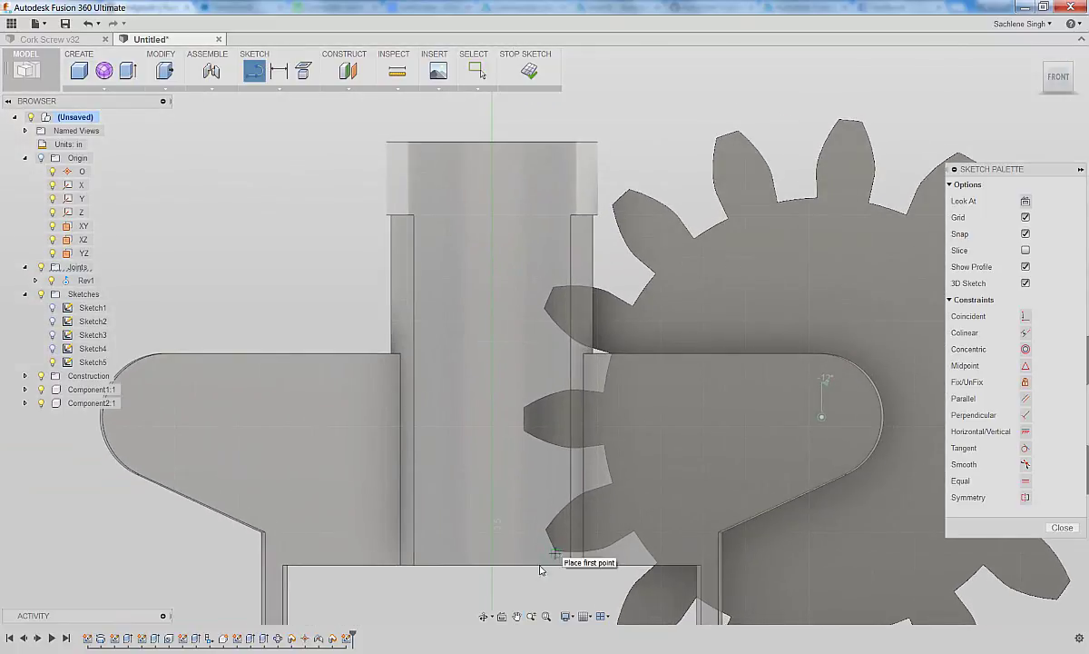
scroll(491, 588, "up", 3)
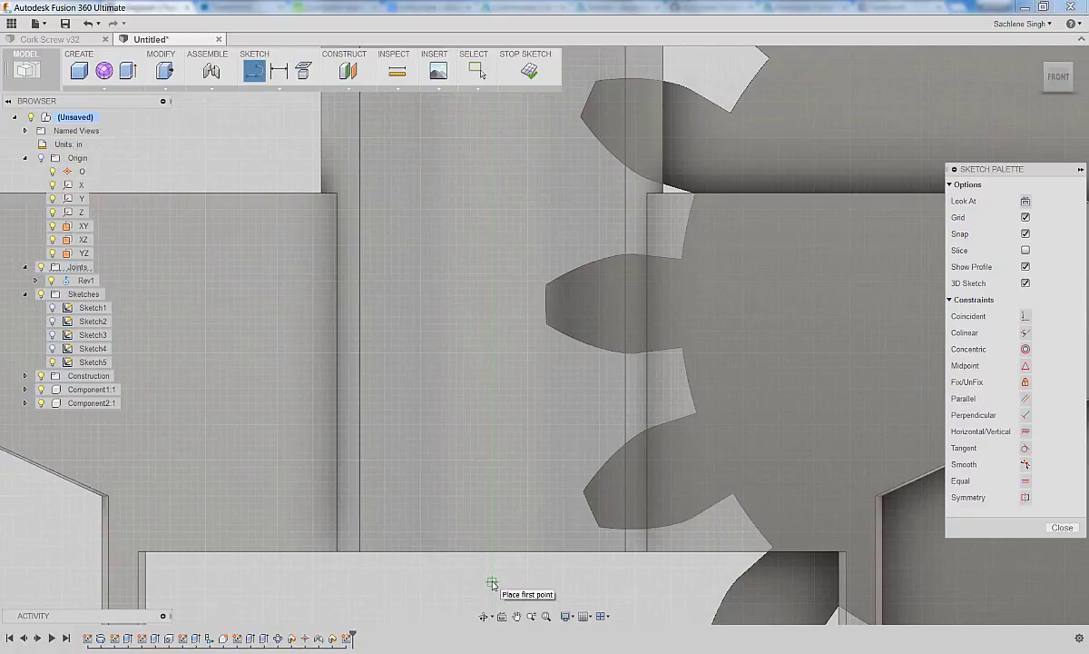
left_click(491, 582)
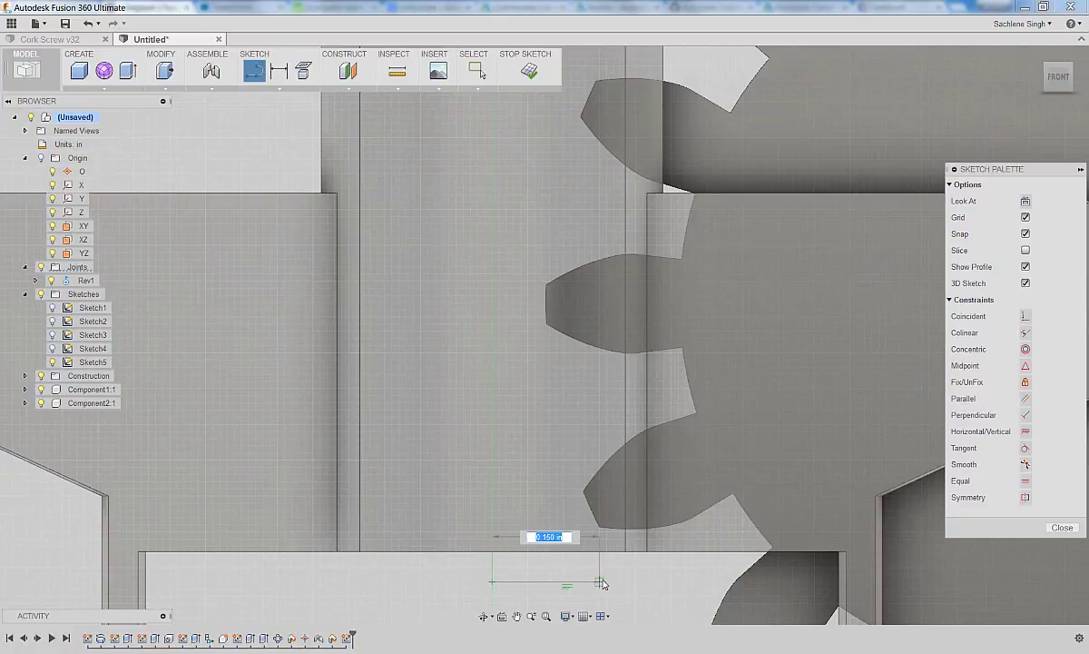
left_click(602, 582)
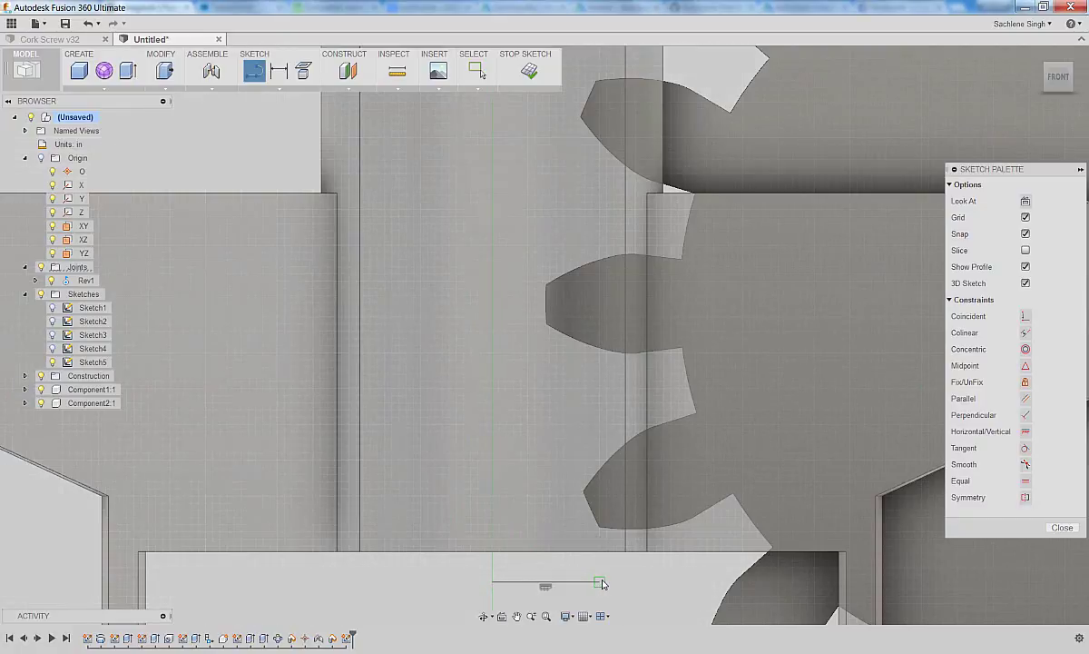
Continue the profile upward and around the gear's horizontal tooth with a notch about 0.17 in high and 0.10 in deep, topped by a tooth 0.10 in high.
left_click(597, 368)
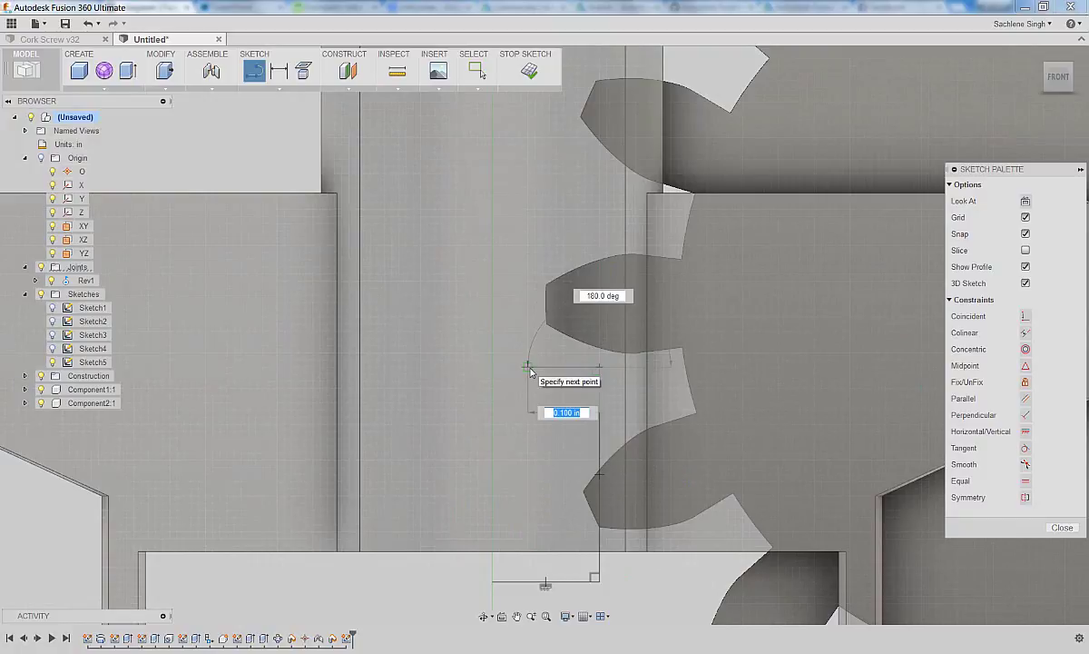
left_click(530, 369)
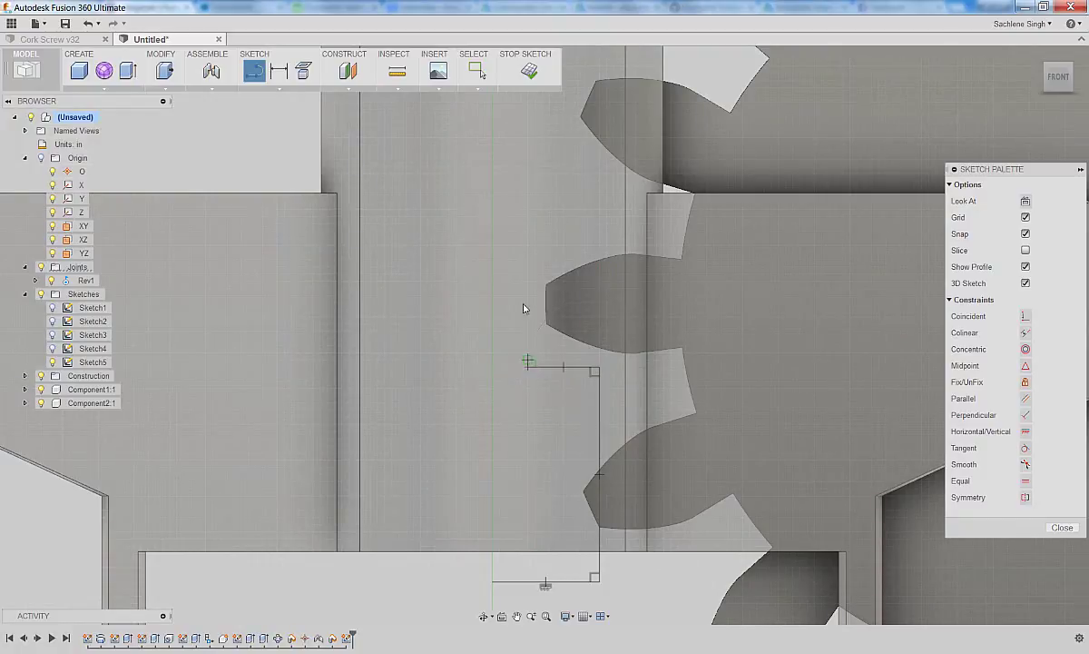
left_click(529, 245)
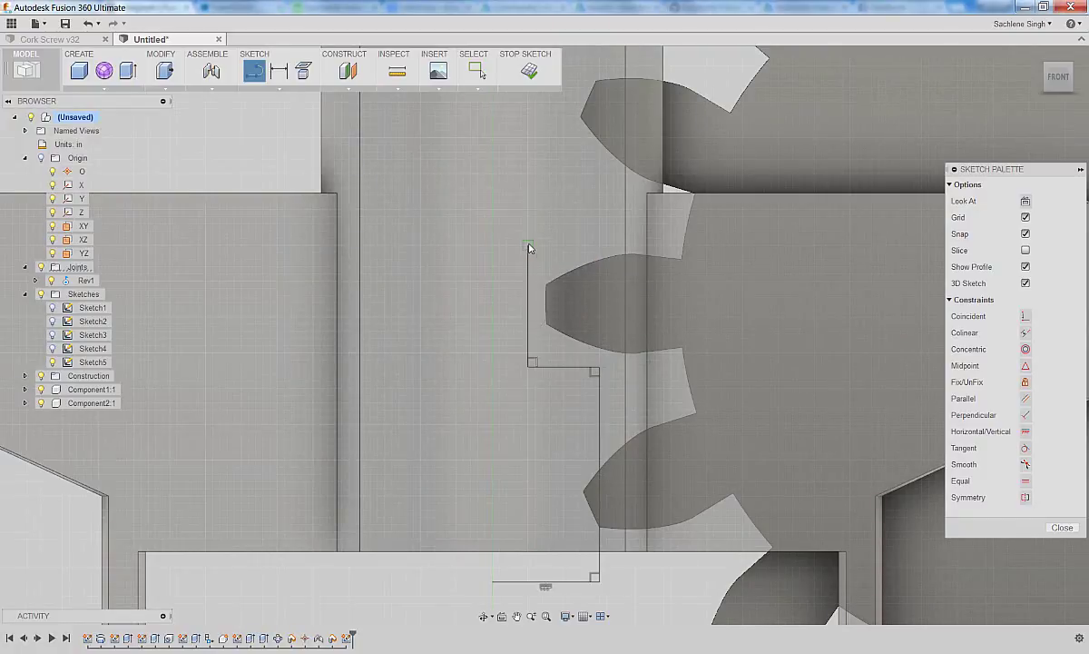
left_click(599, 245)
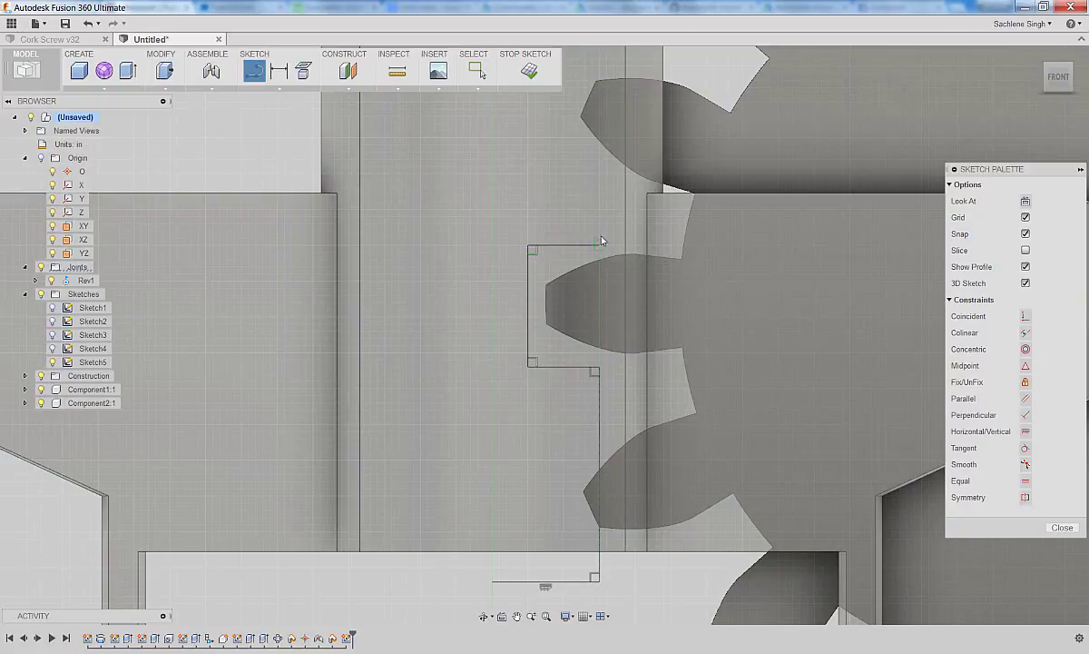
left_click(599, 174)
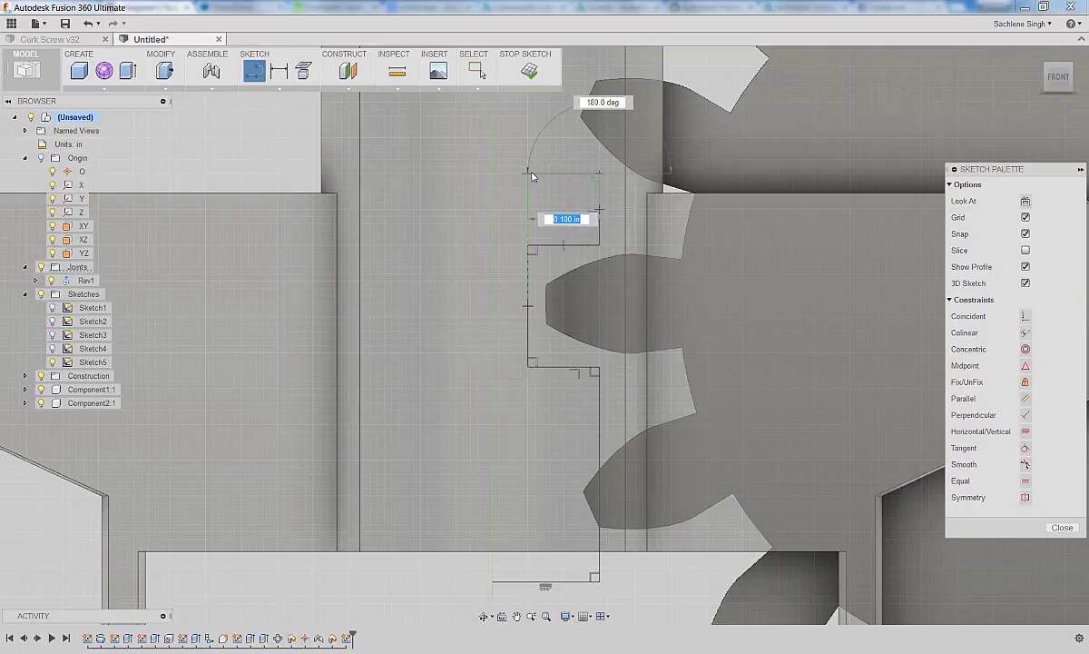
left_click(531, 174)
key("Escape")
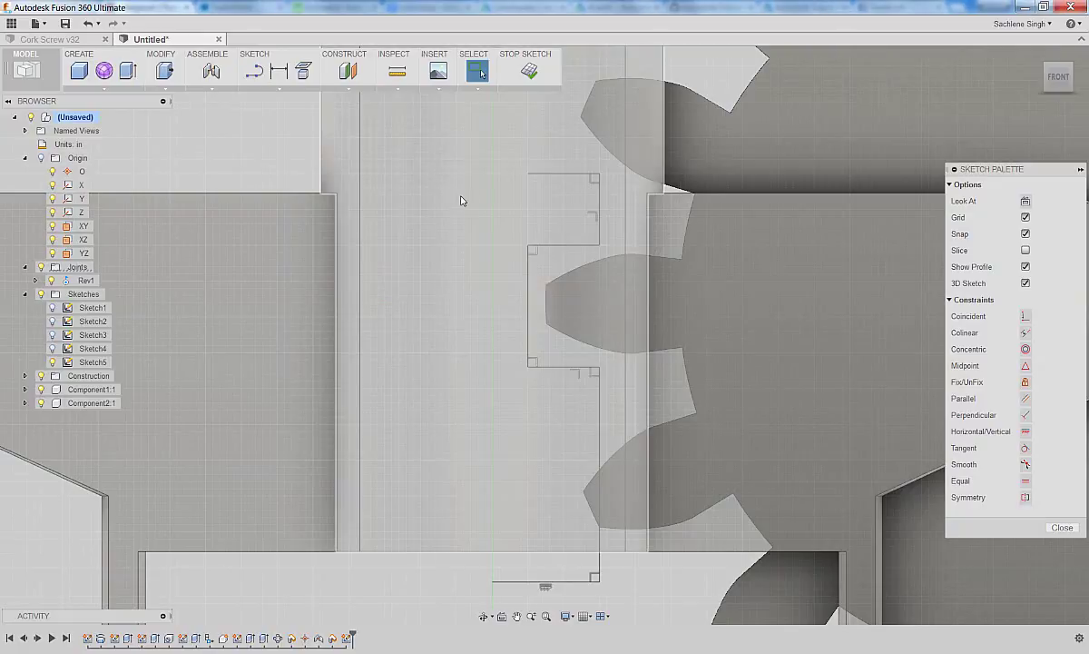
Dimension the notch's vertical edge, the height of the tooth above it, and the notch's lower horizontal edge.
left_click(279, 71)
left_click(530, 315)
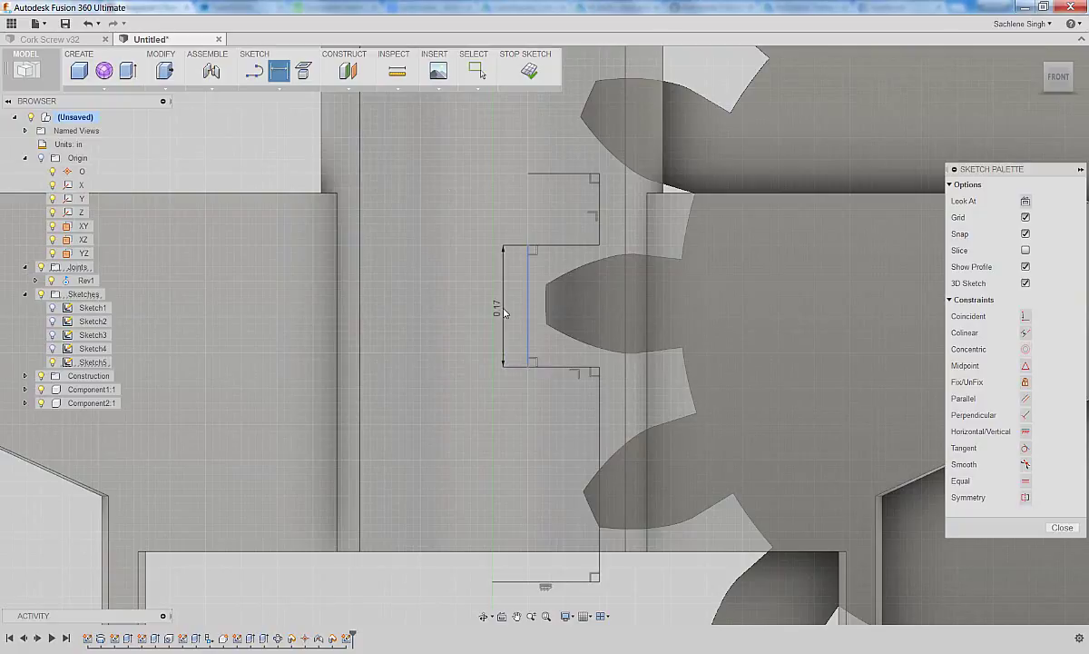
left_click(500, 309)
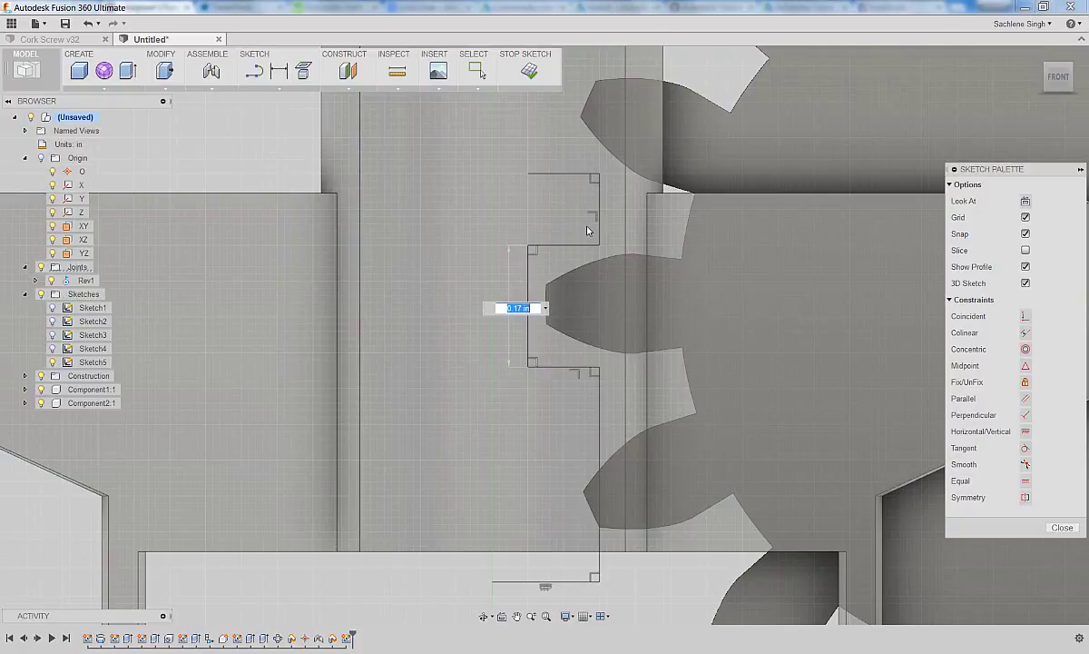
key("Return")
left_click(599, 209)
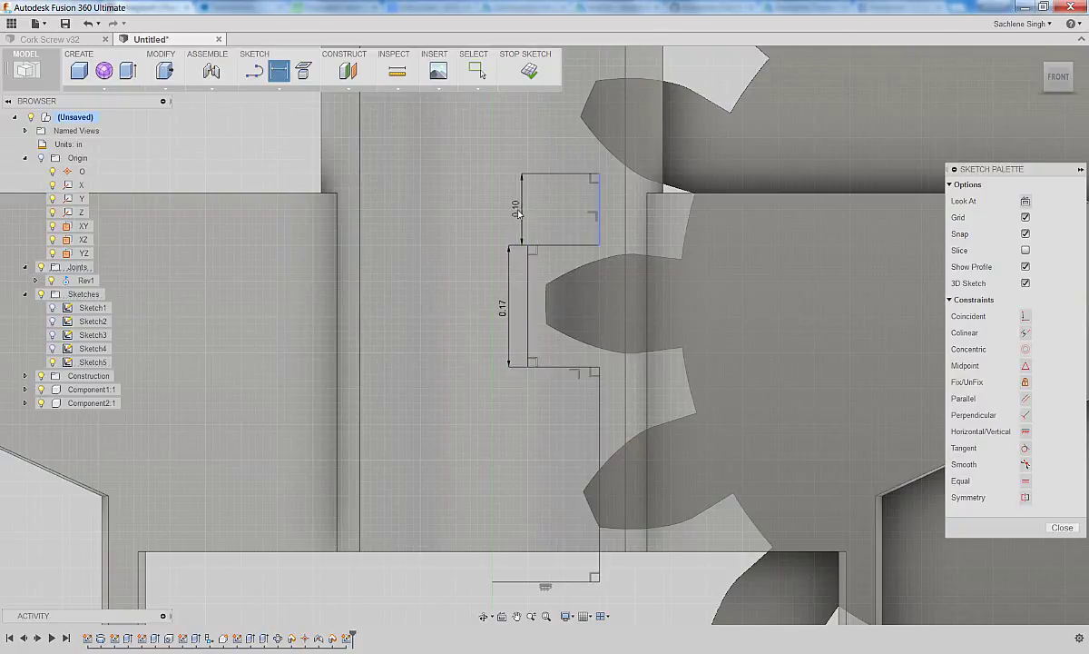
left_click(510, 216)
key("Return")
left_click(563, 370)
left_click(563, 388)
key("Return")
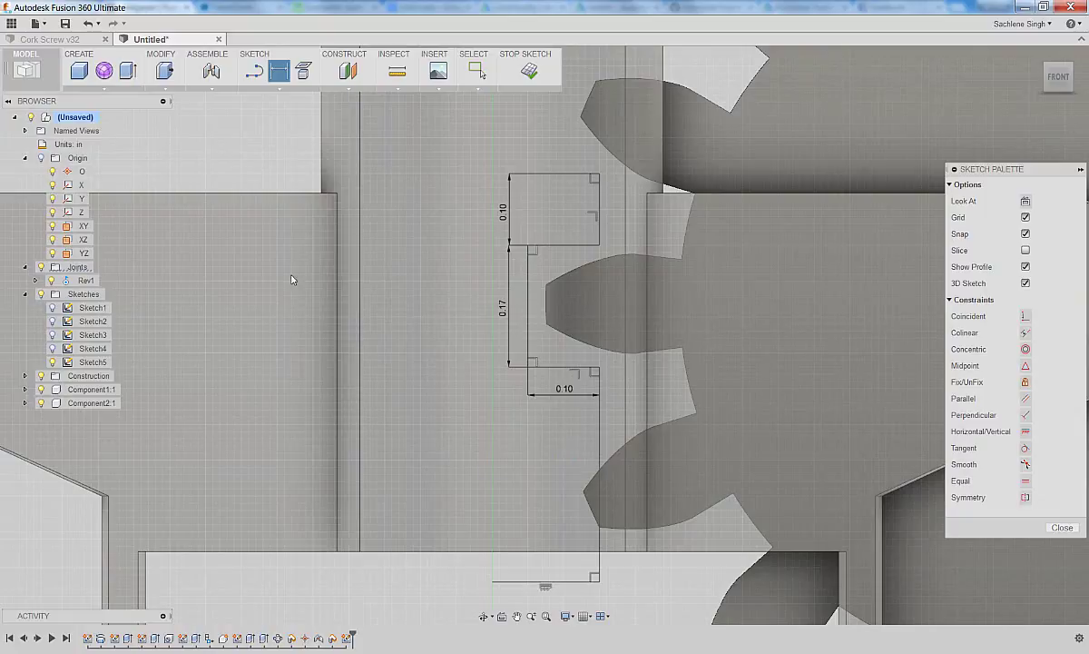
Start a rectangular pattern of the notch's vertical edge and the tooth's three lines, running vertically upward with a quantity of 6.
left_click(280, 90)
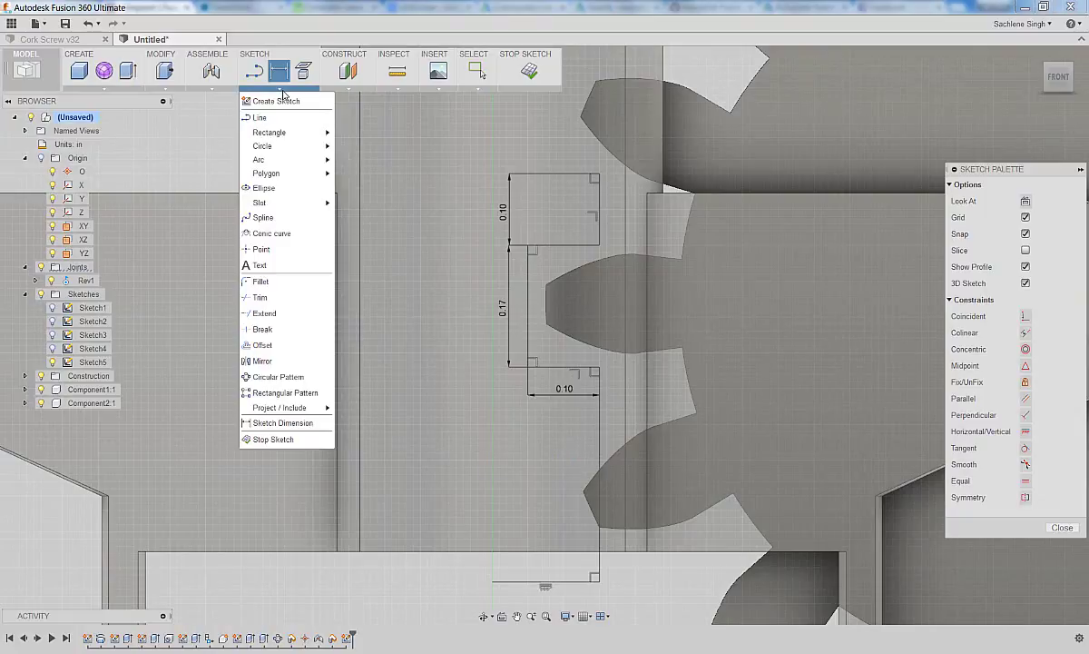
left_click(272, 351)
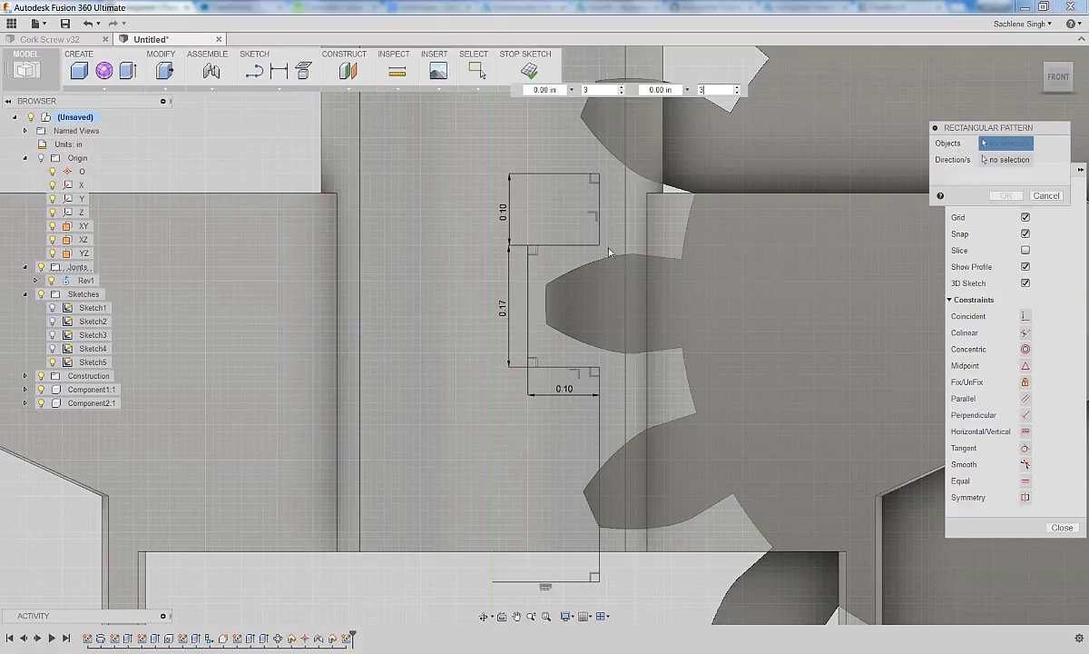
left_click(562, 174)
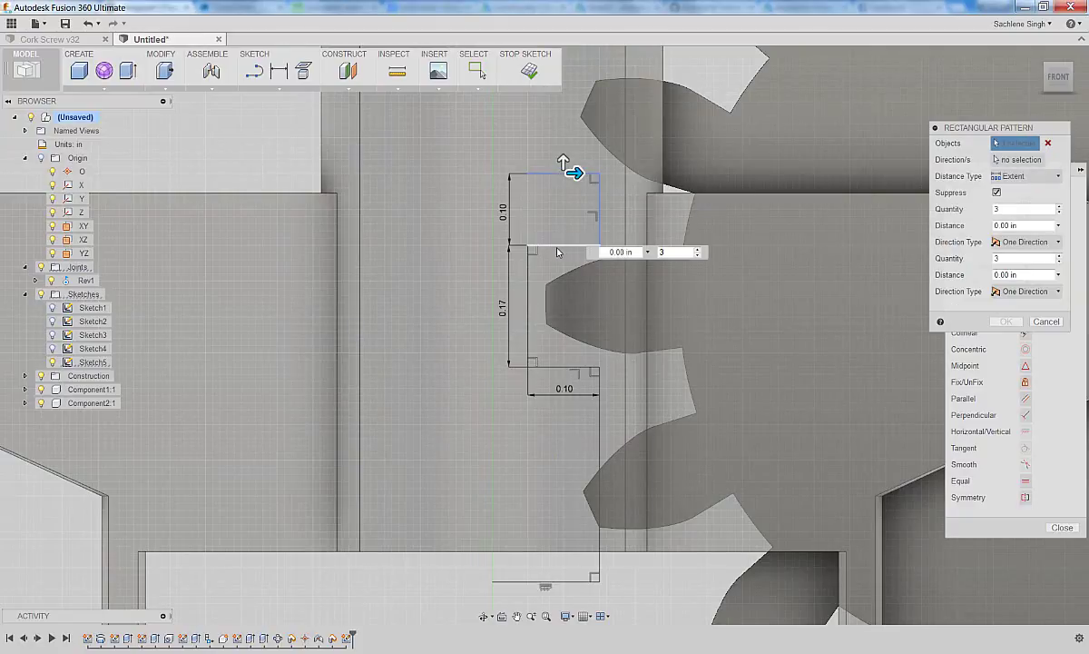
left_click(528, 280)
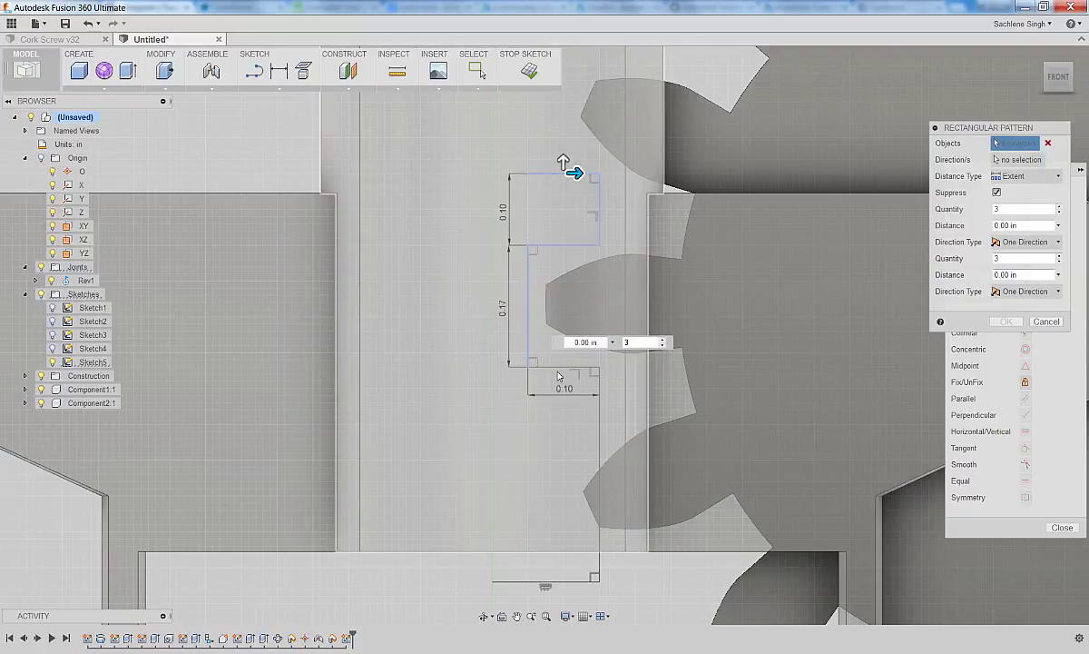
scroll(409, 320, "down", 2)
middle_click_drag(425, 227, 435, 336)
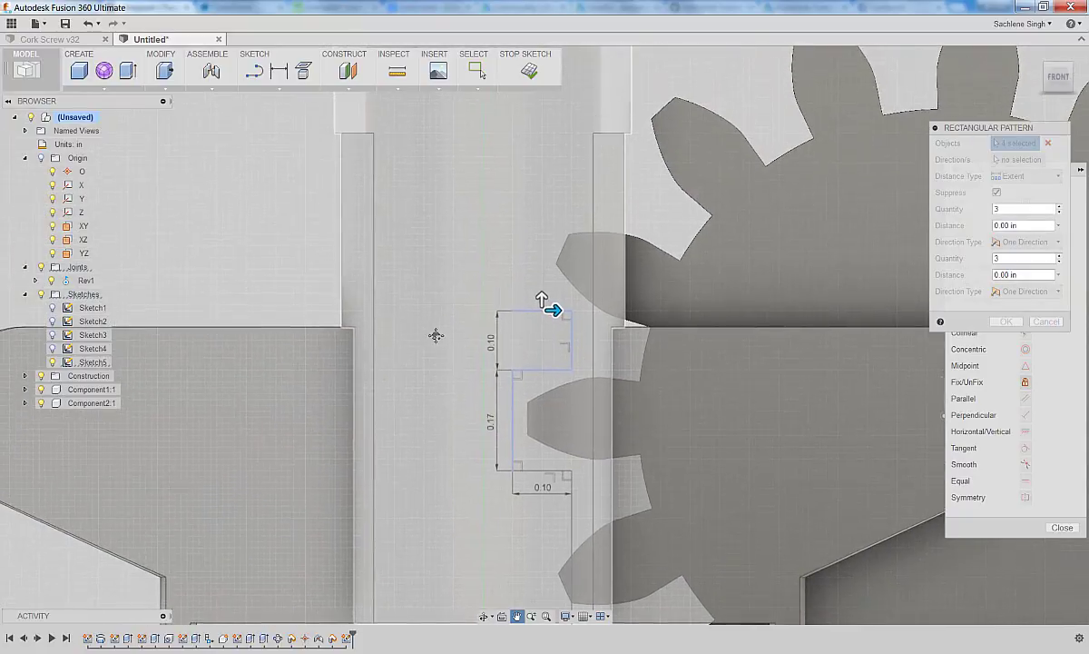
key("Tab")
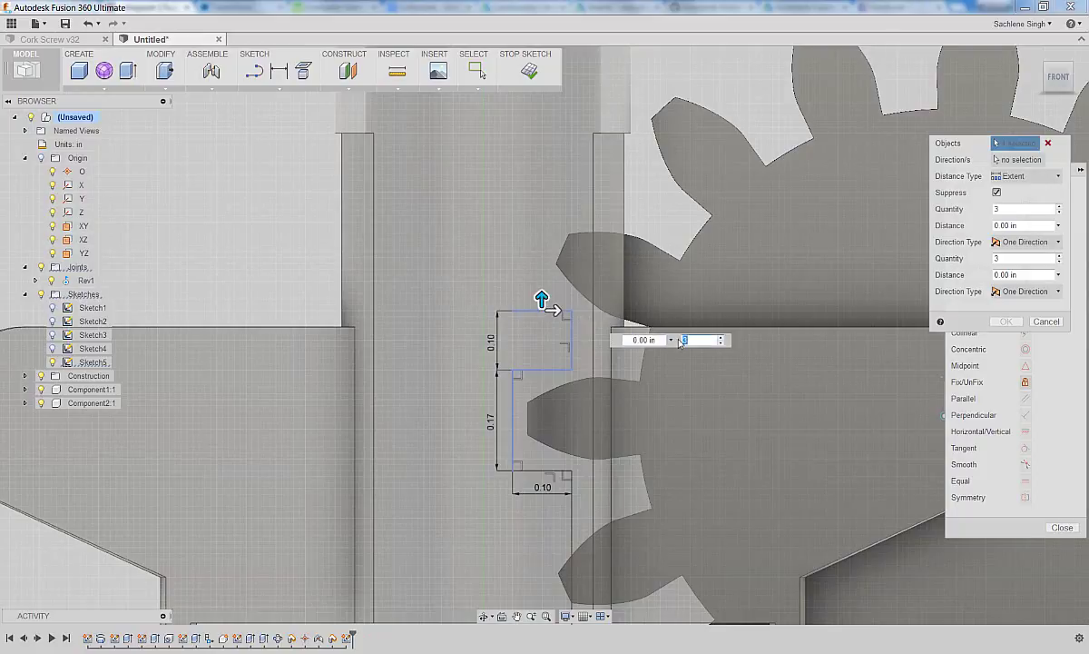
key("Tab")
left_click_drag(545, 302, 552, 122)
scroll(550, 127, "down", 5)
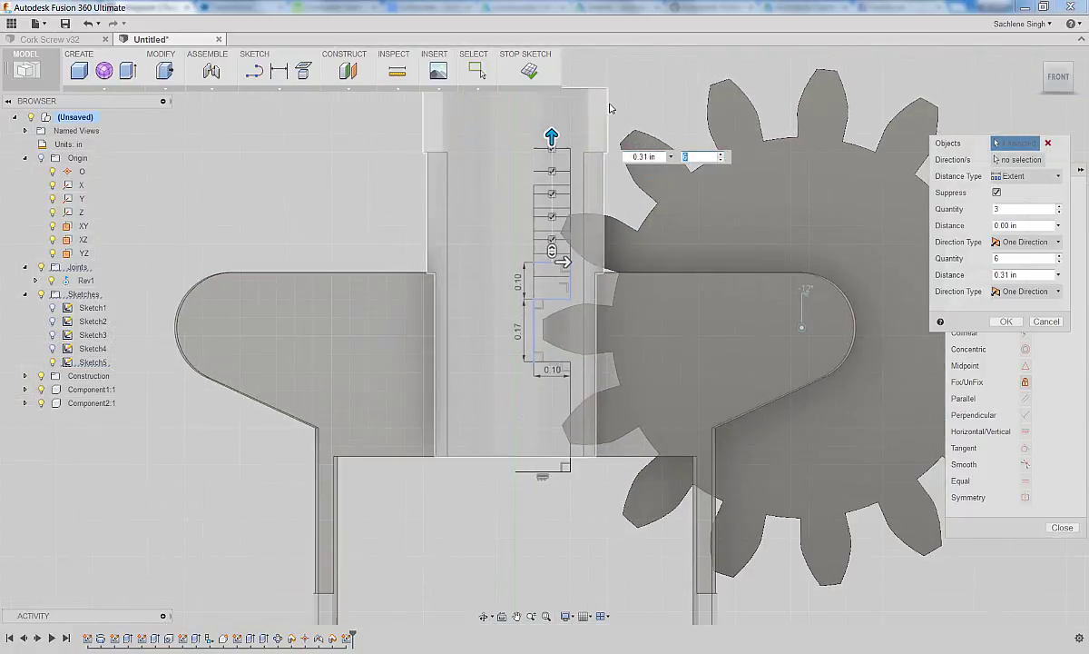
Stretch the tooth pattern upward to an extent of 1.35 in with 6 instances and apply it.
middle_click_drag(625, 138, 615, 297)
left_click_drag(545, 317, 562, 117)
scroll(654, 172, "down", 2)
middle_click_drag(669, 122, 647, 234)
left_click_drag(539, 238, 543, 107)
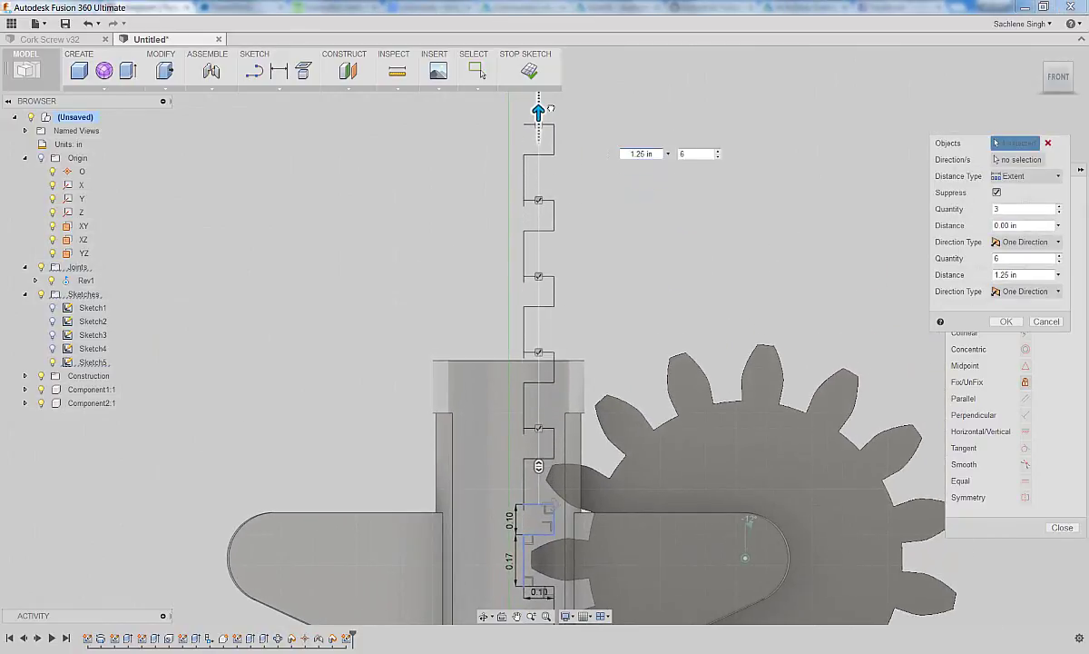
middle_click_drag(596, 265, 603, 318)
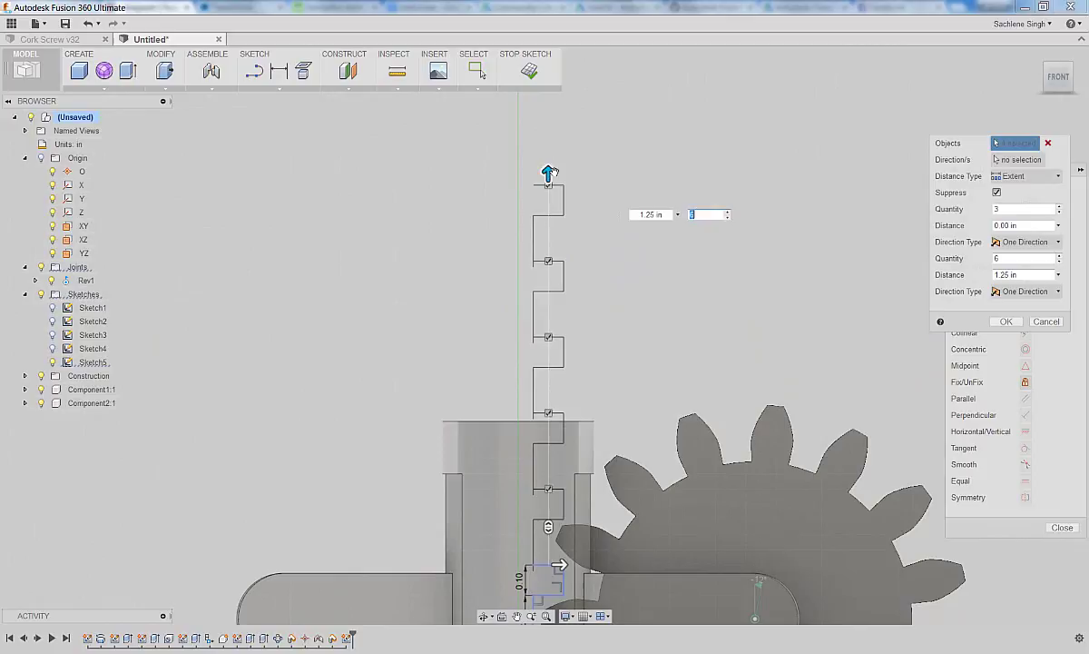
left_click_drag(549, 173, 547, 143)
key("Tab")
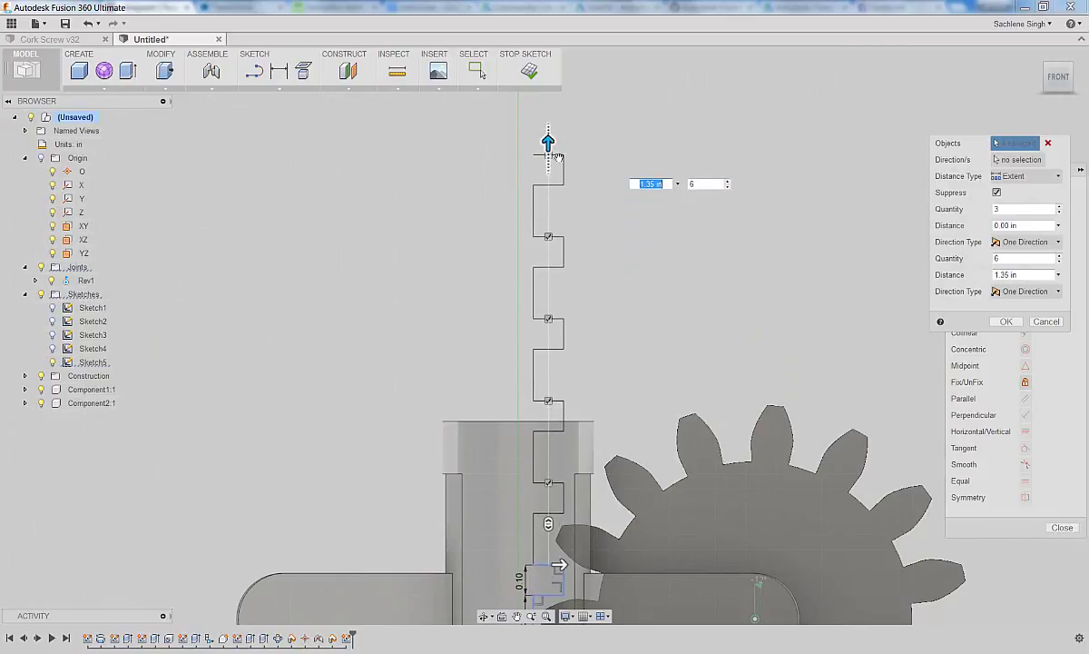
scroll(606, 291, "up", 5)
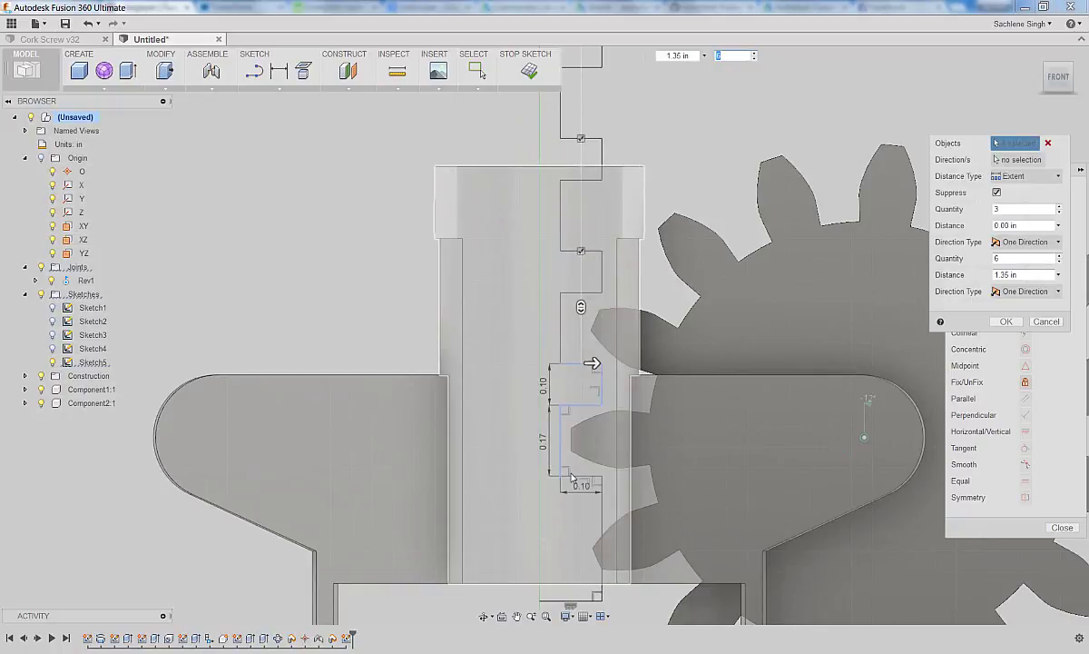
scroll(572, 476, "down", 3)
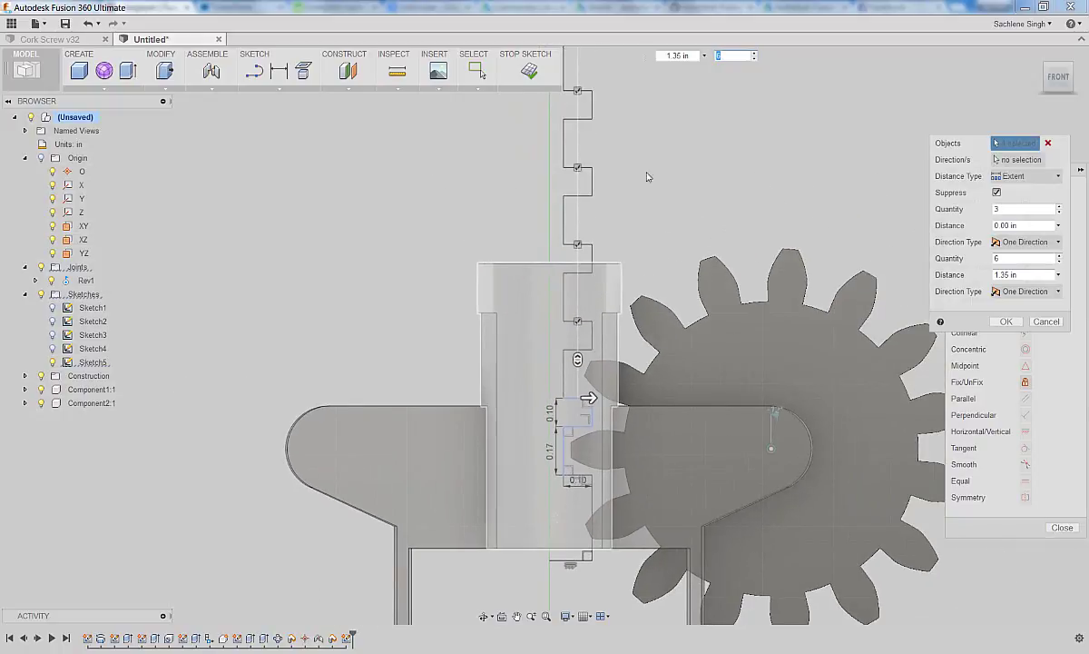
mouse_move(653, 191)
middle_mouse_down()
mouse_move(622, 299)
mouse_move(640, 239)
middle_mouse_up()
right_click(669, 238)
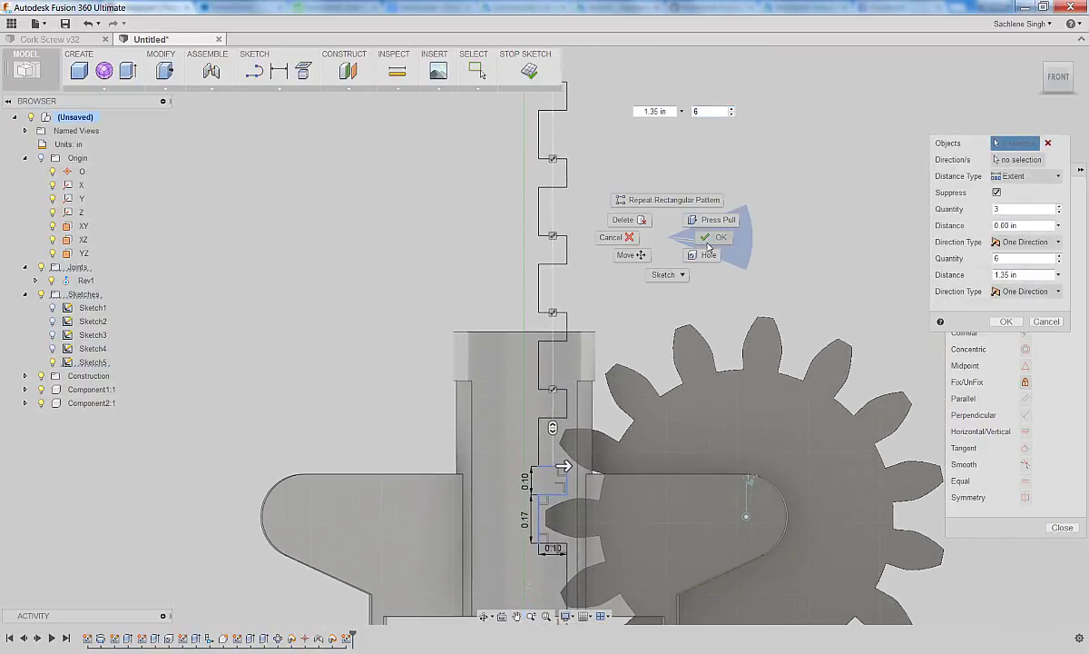
left_click(710, 238)
Close the profile with a line from the topmost tooth to the centre axis and one down the axis to the base line, then finish the sketch.
scroll(631, 260, "down", 1)
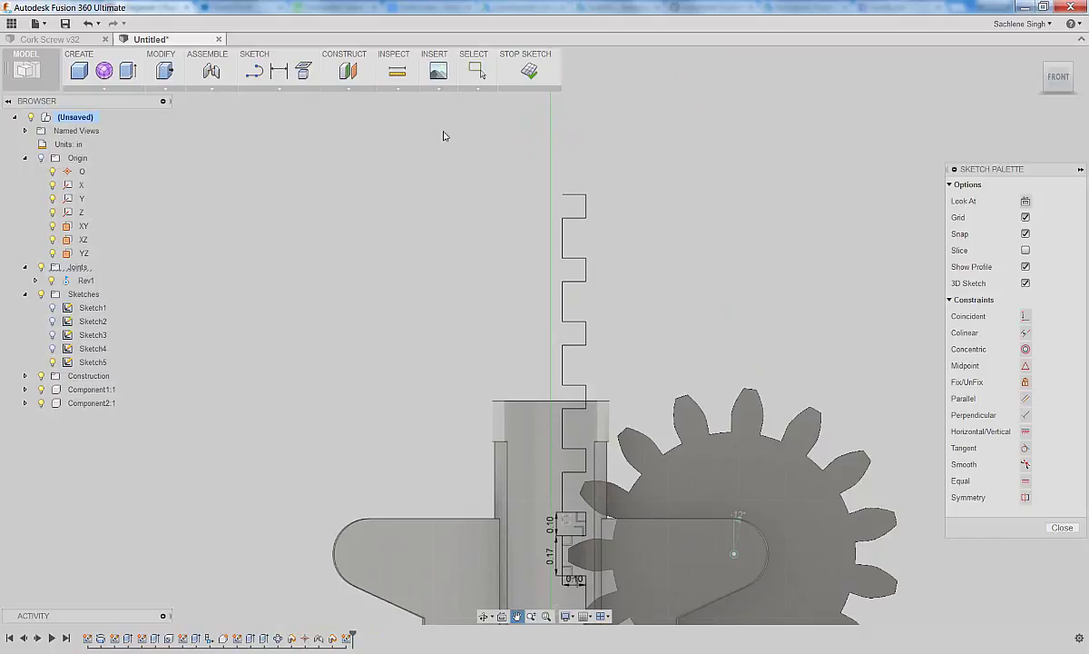
left_click(254, 70)
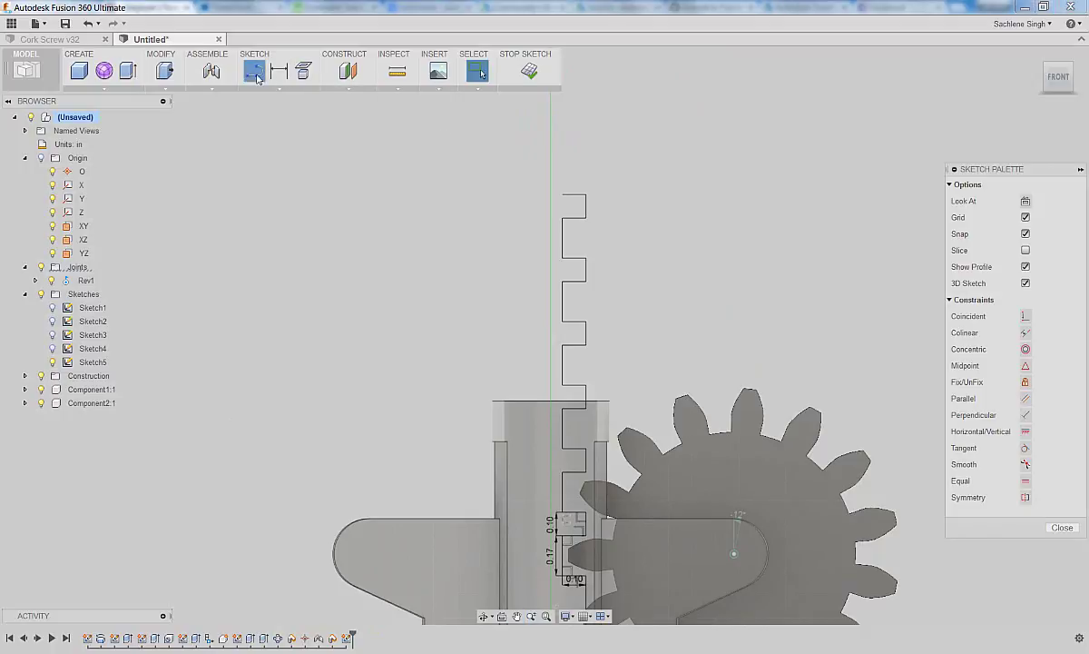
left_click(562, 195)
left_click(551, 194)
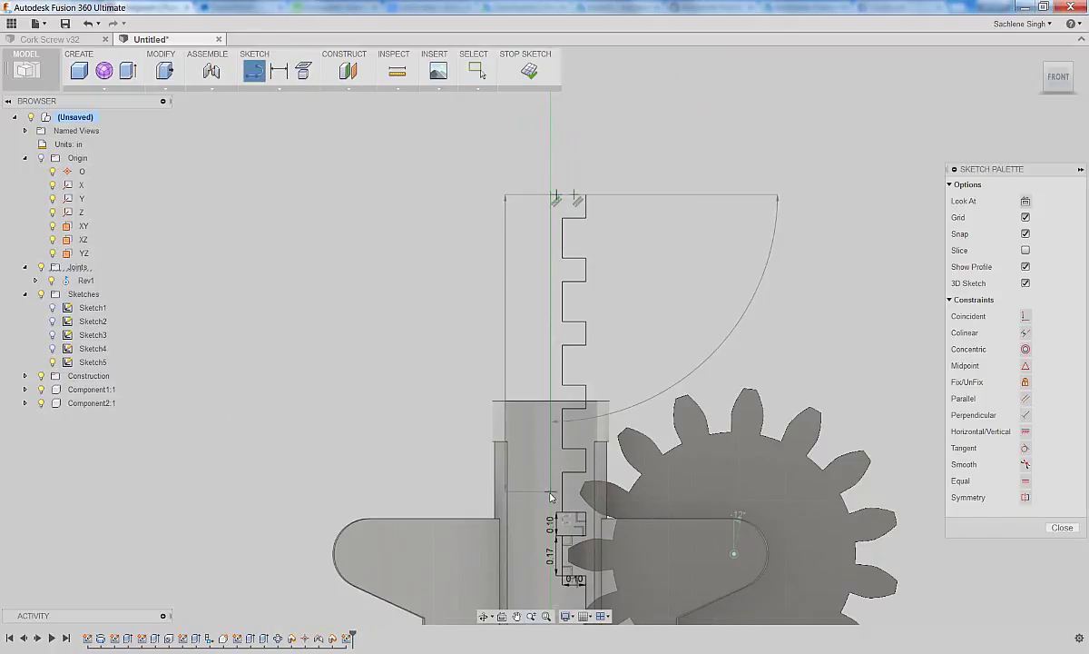
scroll(545, 538, "down", 2)
middle_click_drag(544, 494, 554, 354)
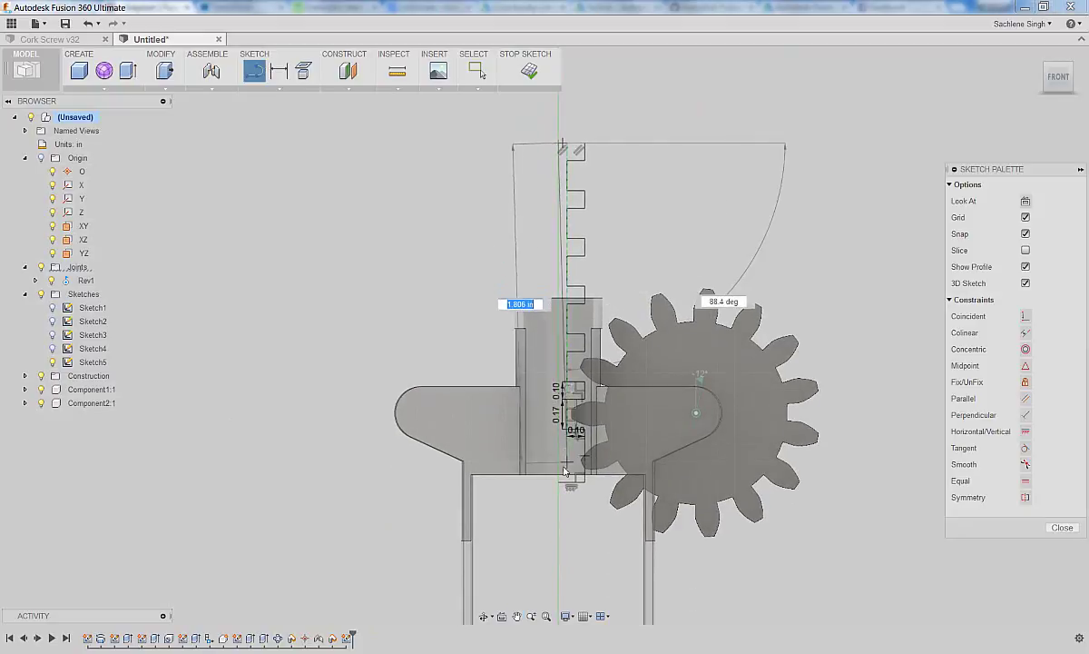
left_click(563, 473)
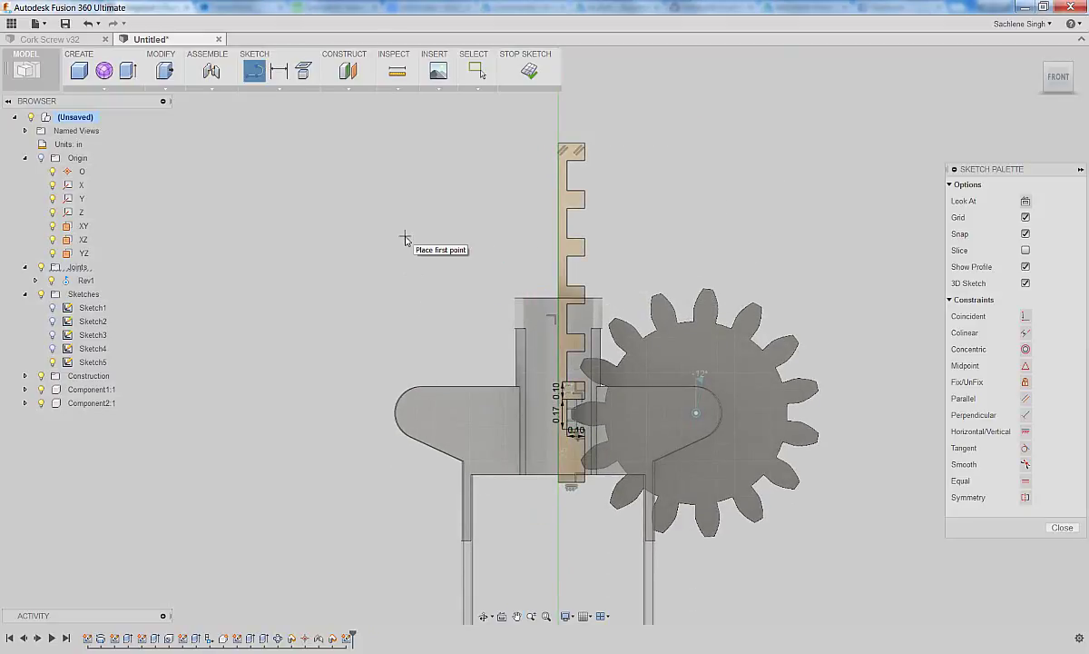
left_click(529, 71)
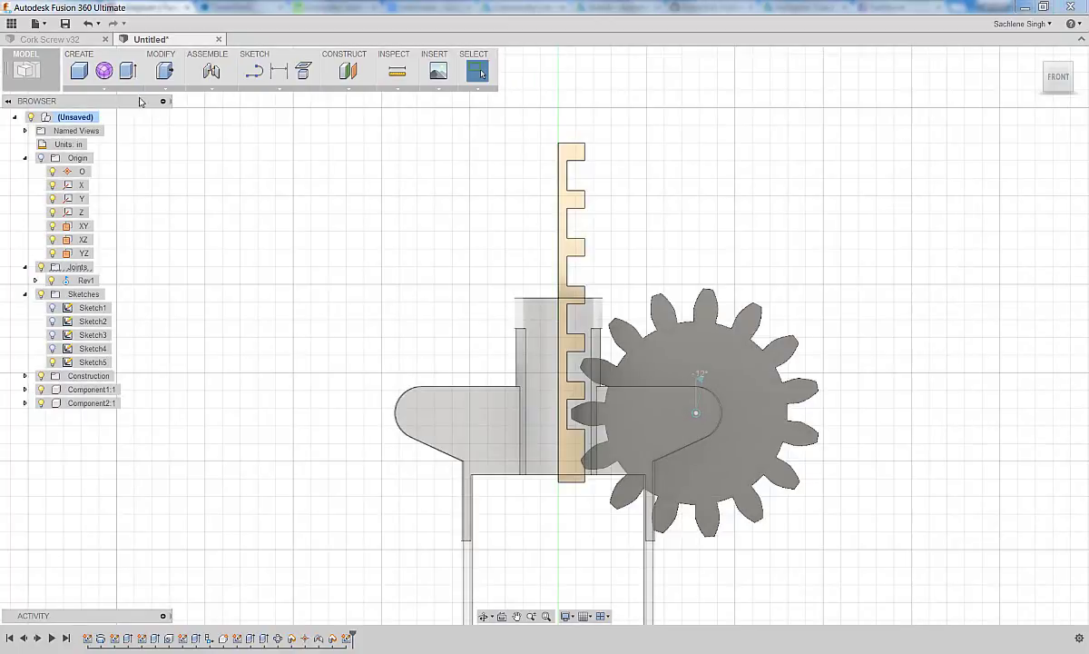
Revolve the toothed profile 360 degrees around the vertical centre axis as a new component.
left_click(112, 90)
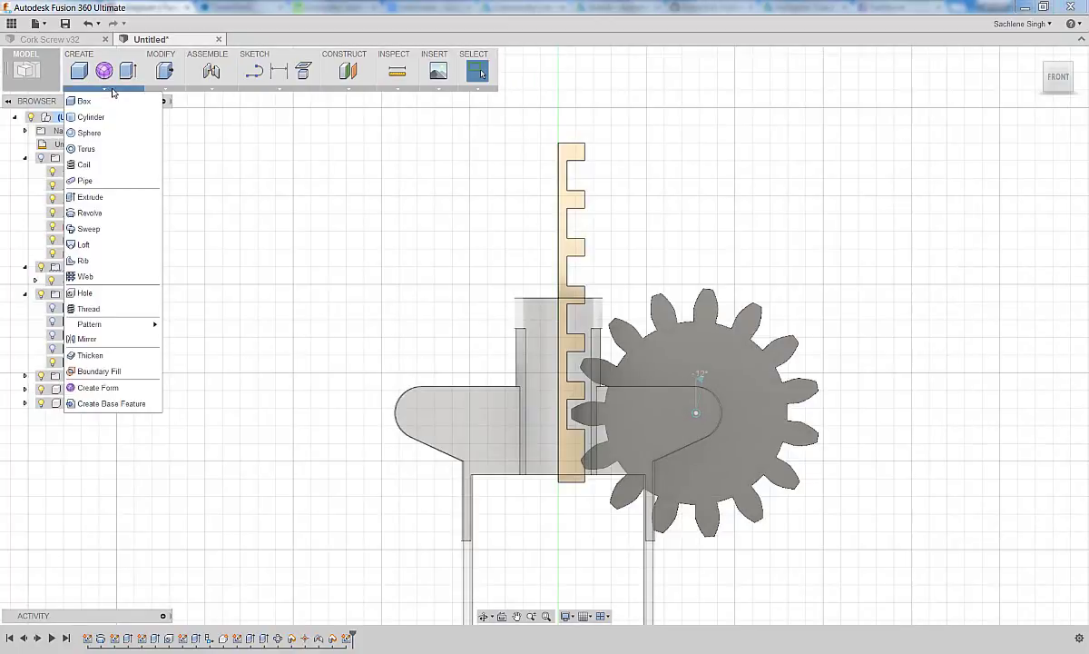
left_click(94, 212)
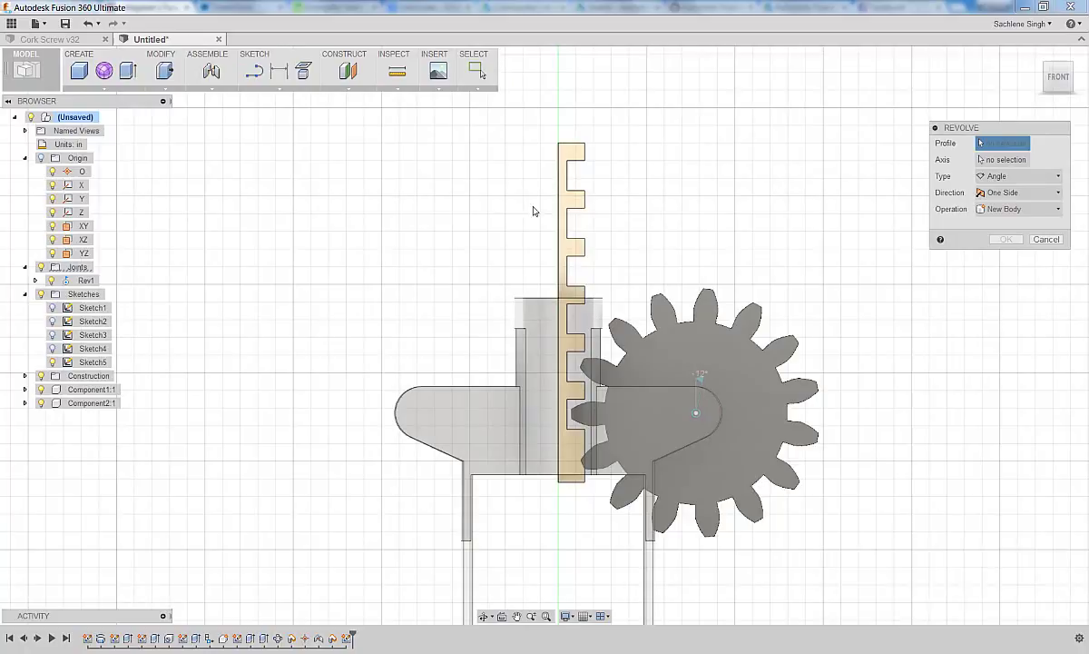
left_click(570, 202)
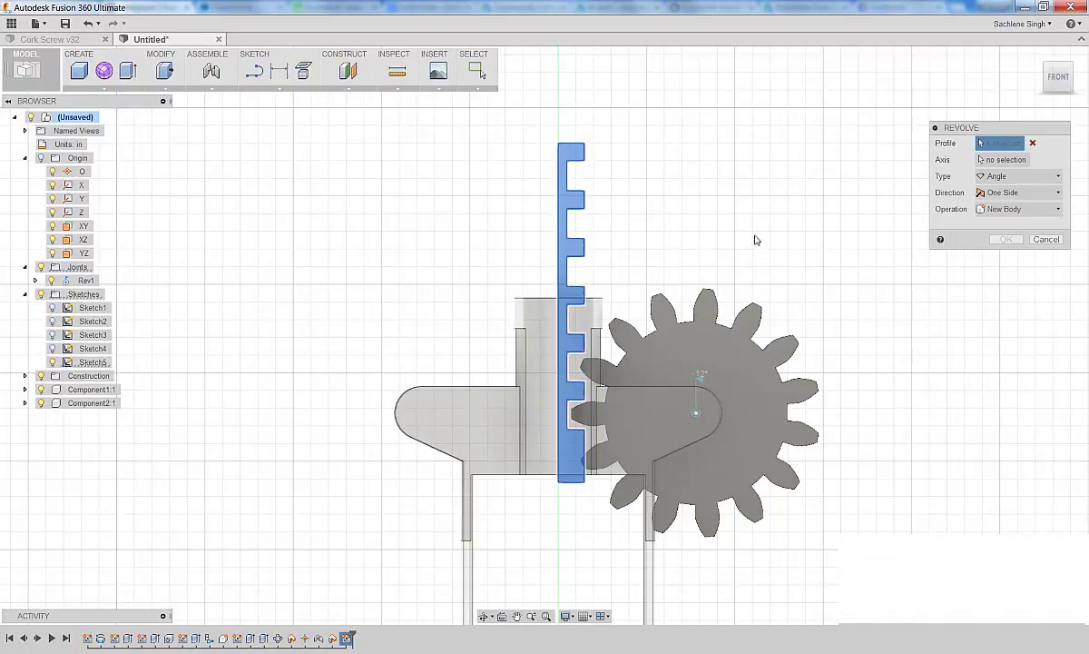
left_click(560, 250)
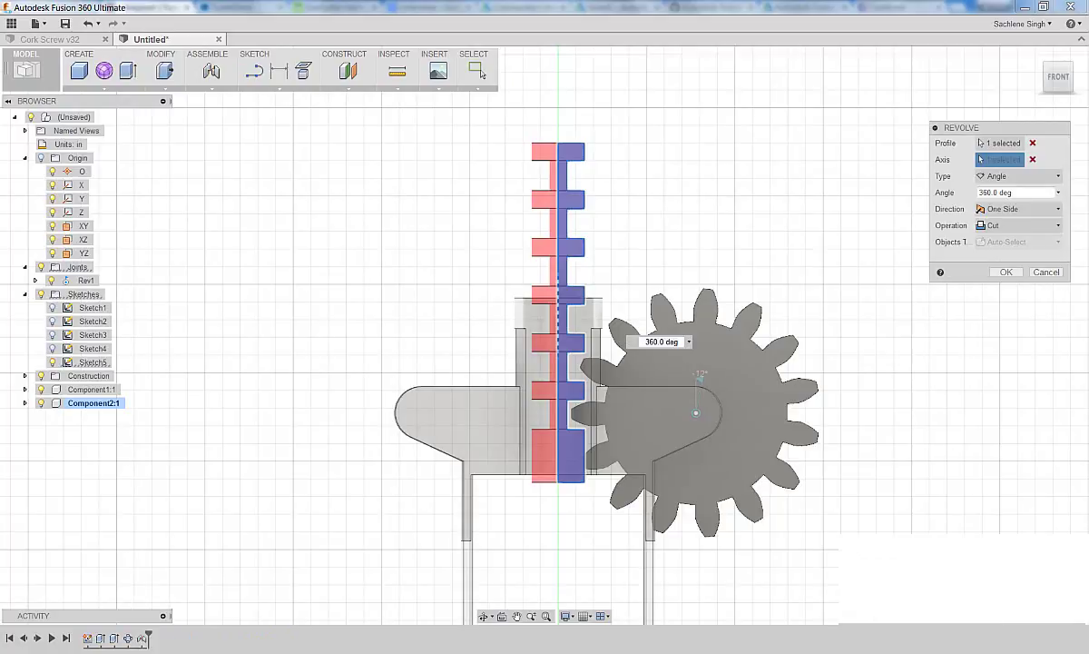
left_click(1003, 225)
left_click(1008, 307)
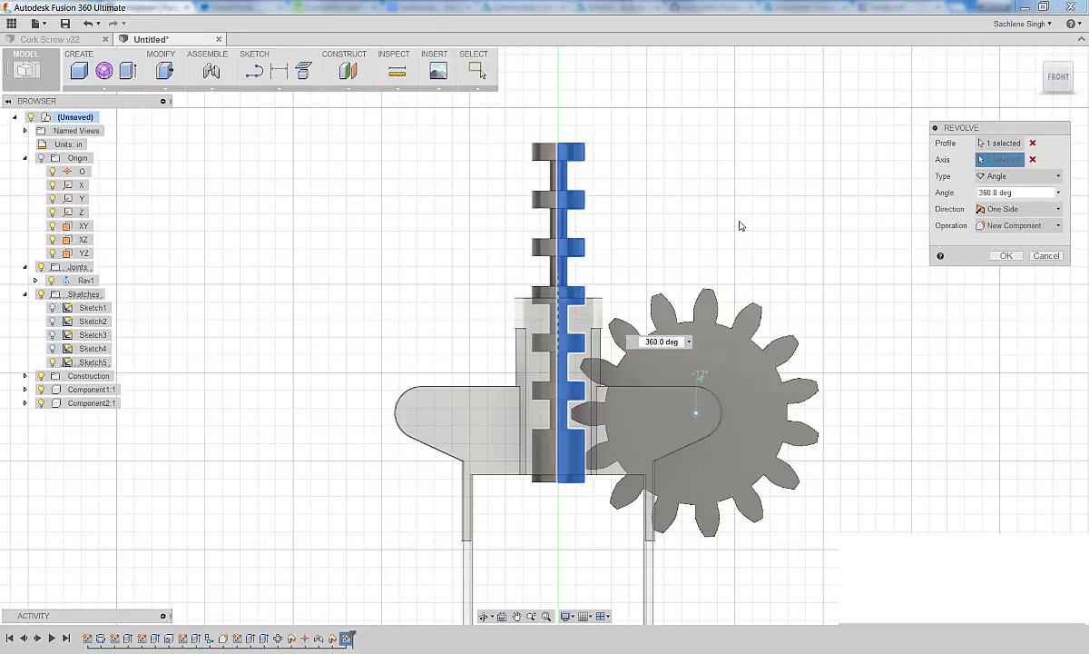
left_click(1004, 256)
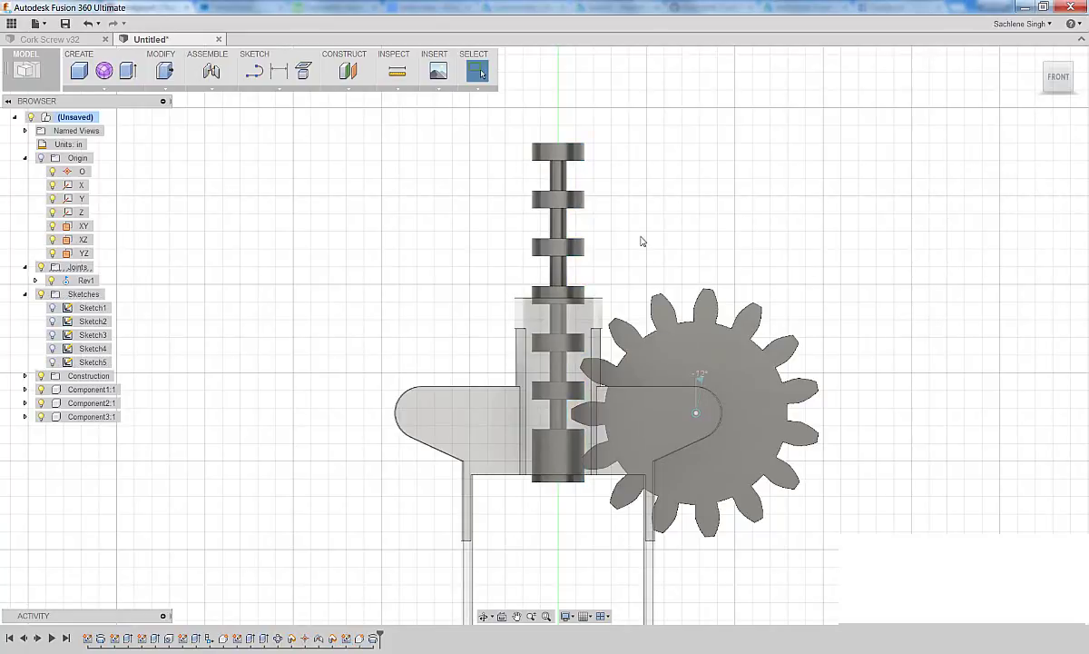
Set up a slider joint between the bottom centre of the vertical gear and the tube's lower opening, and preview its motion.
left_click(211, 70)
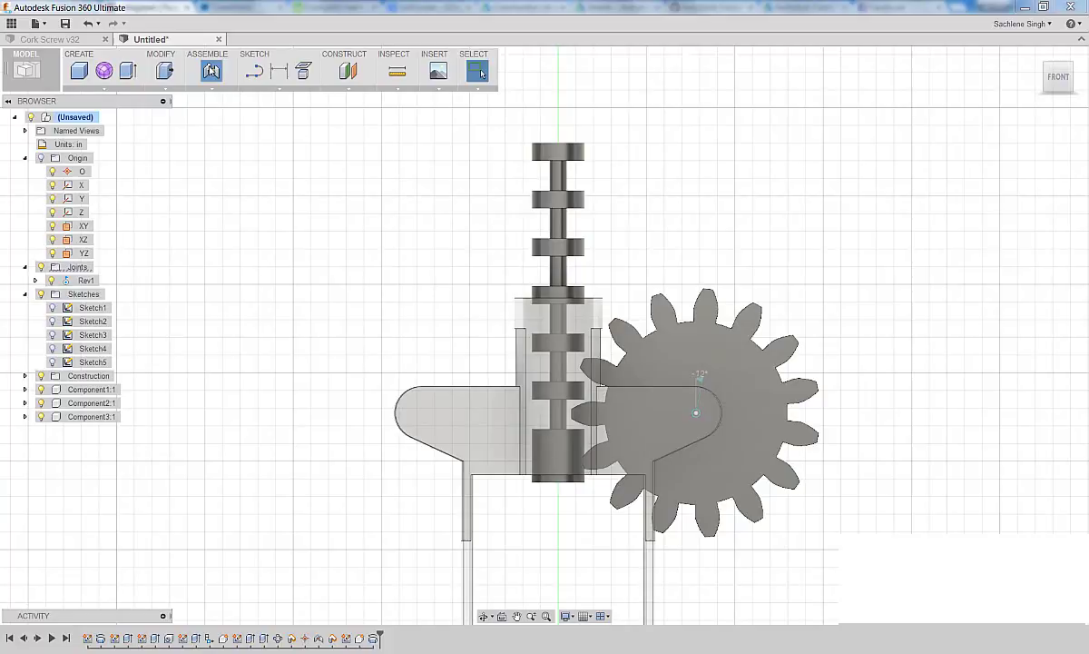
left_click(1027, 244)
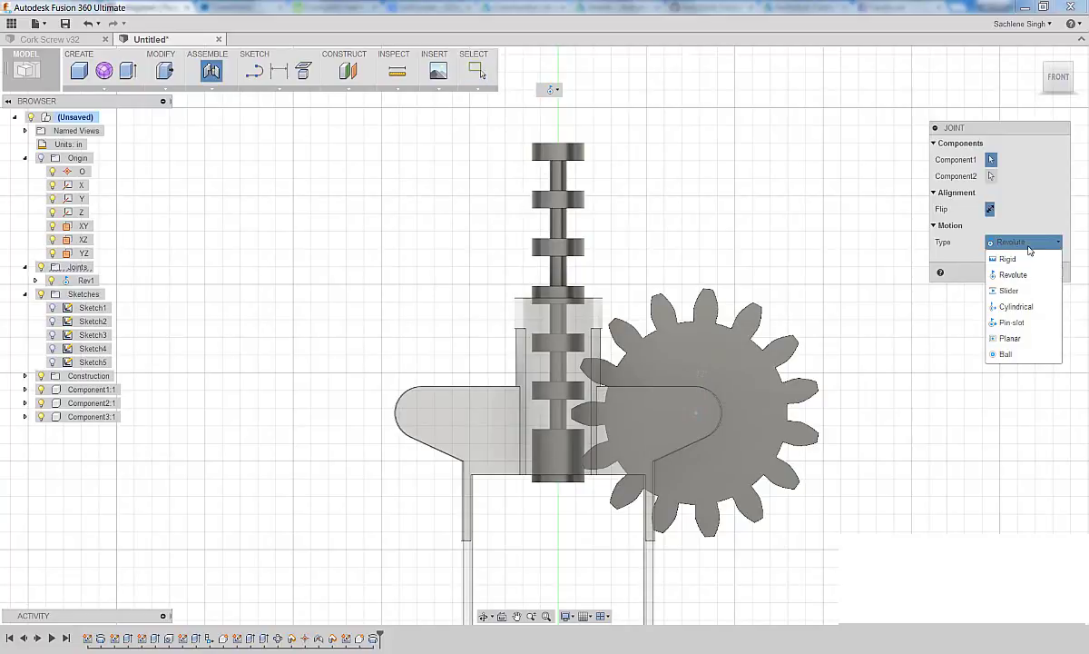
left_click(695, 450)
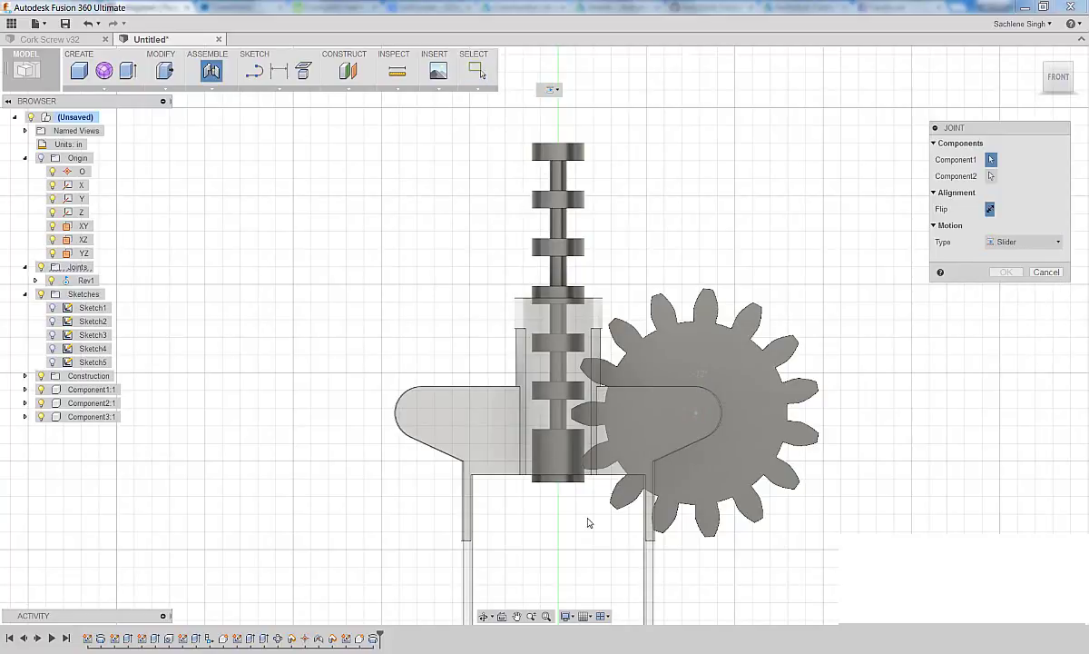
middle_click_drag(588, 523, 586, 485, "shift")
left_click(563, 458)
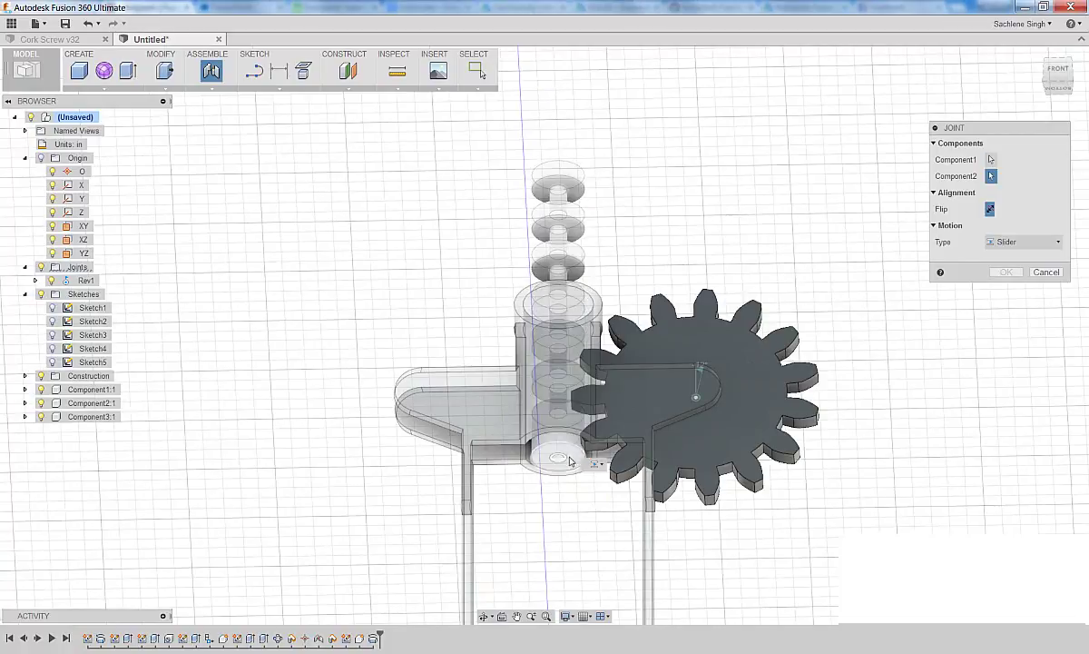
scroll(536, 436, "up", 5)
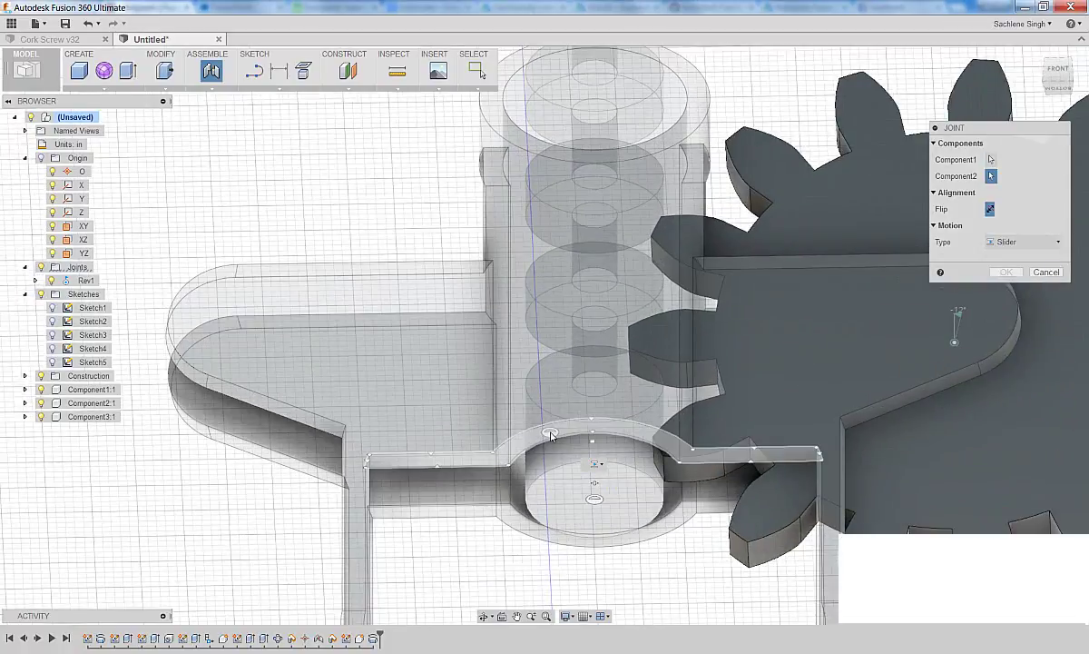
scroll(429, 438, "down", 3)
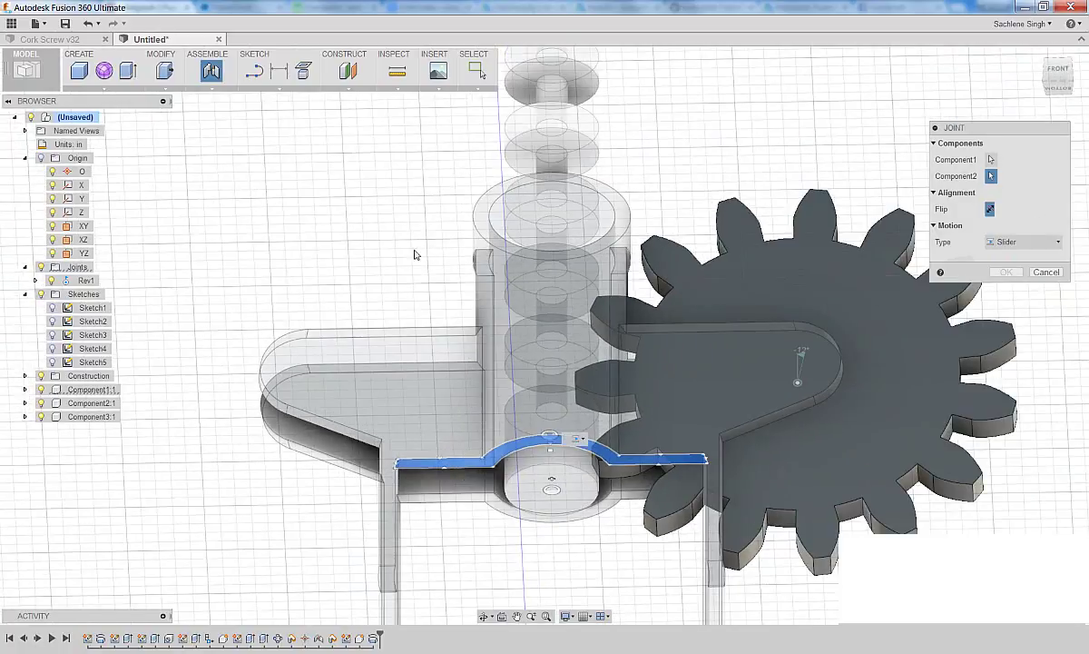
middle_click_drag(374, 252, 376, 276, "shift")
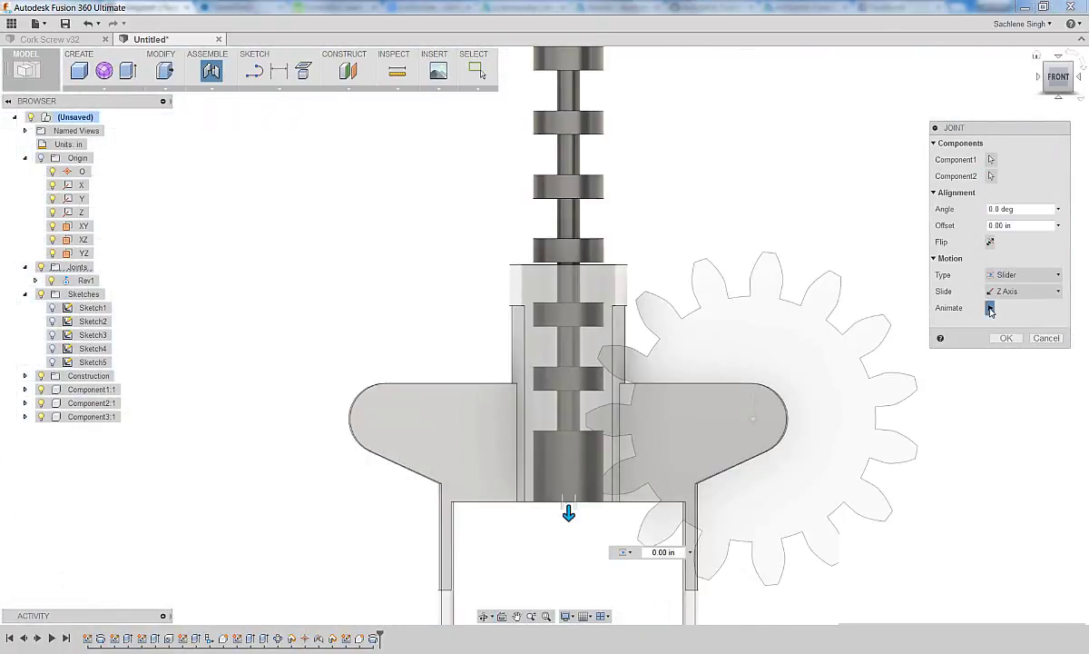
left_click(990, 309)
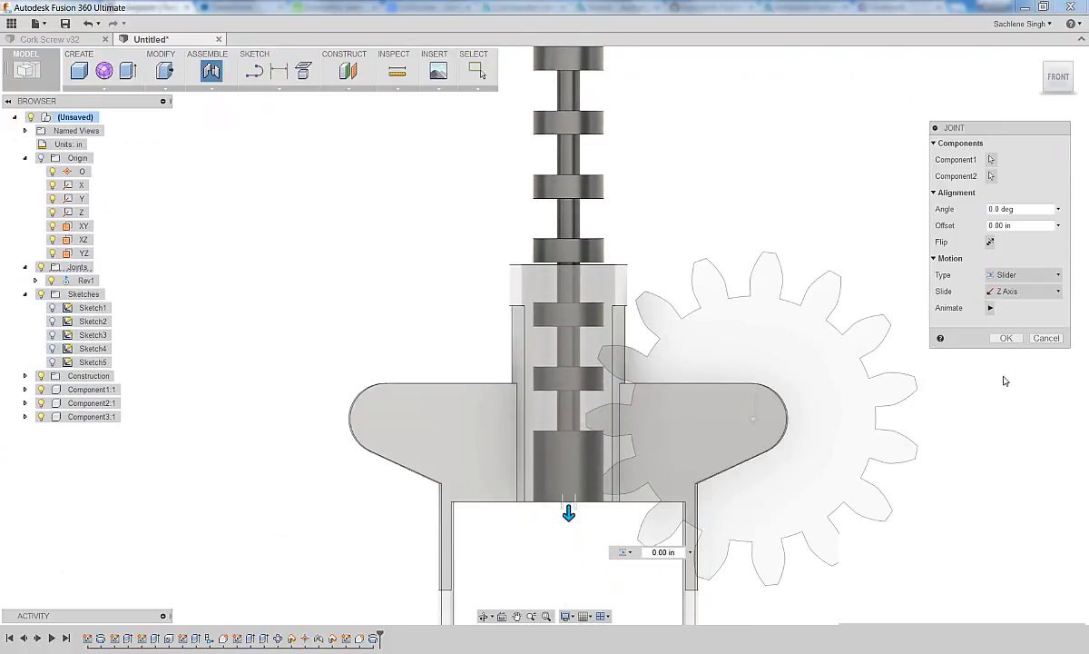
Set the slider joint's offset to 0.1 in and create the joint.
left_click(1003, 225)
type("0.1")
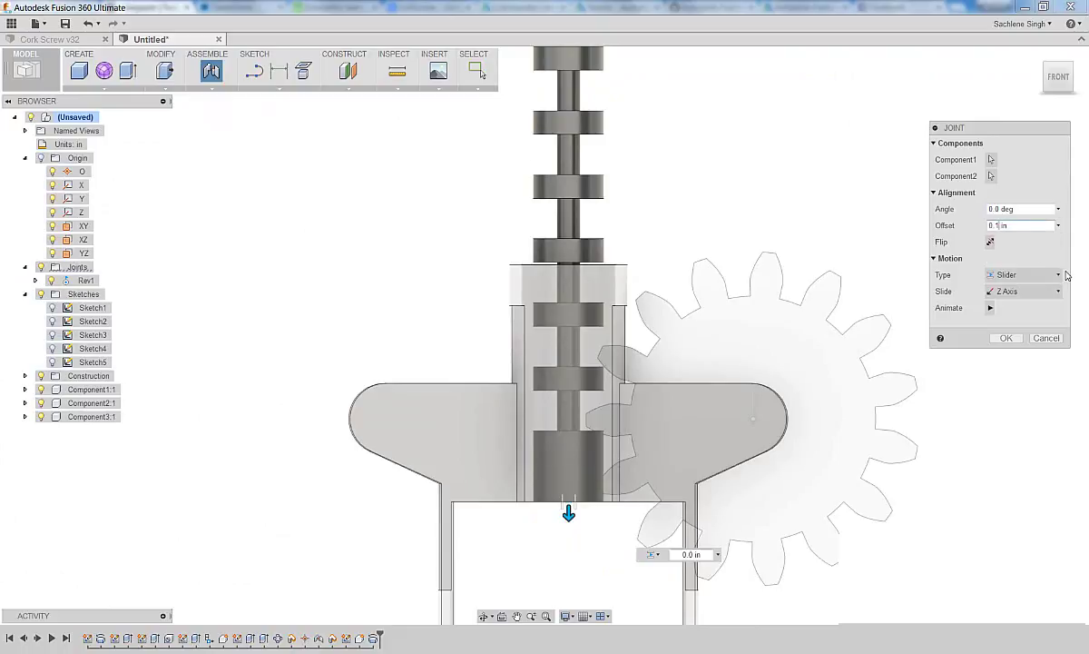
key("Return")
left_click(1007, 338)
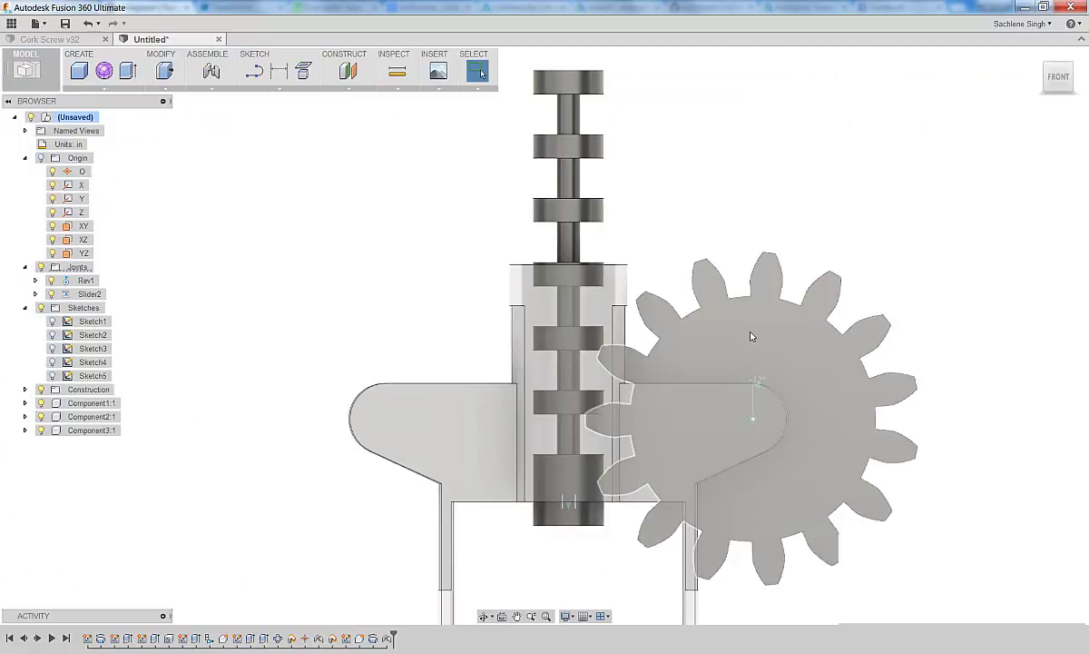
Rotate the spur gear slightly about its joint, capture the position and start a sketch on the gear's front face, viewed head-on.
left_click_drag(758, 327, 751, 324)
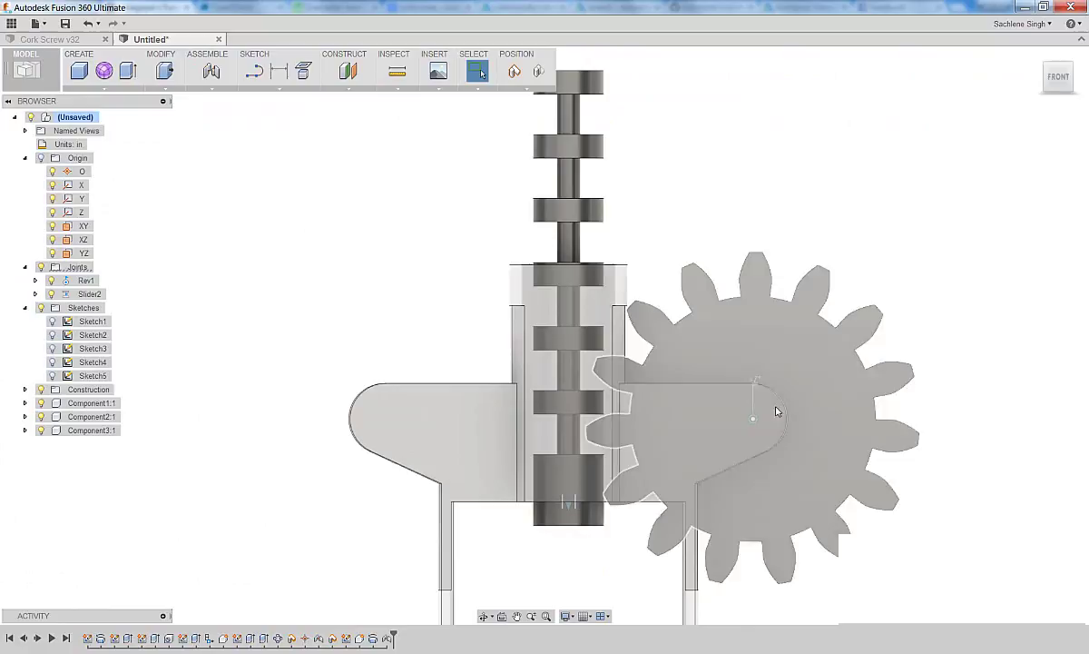
middle_click_drag(812, 468, 803, 302)
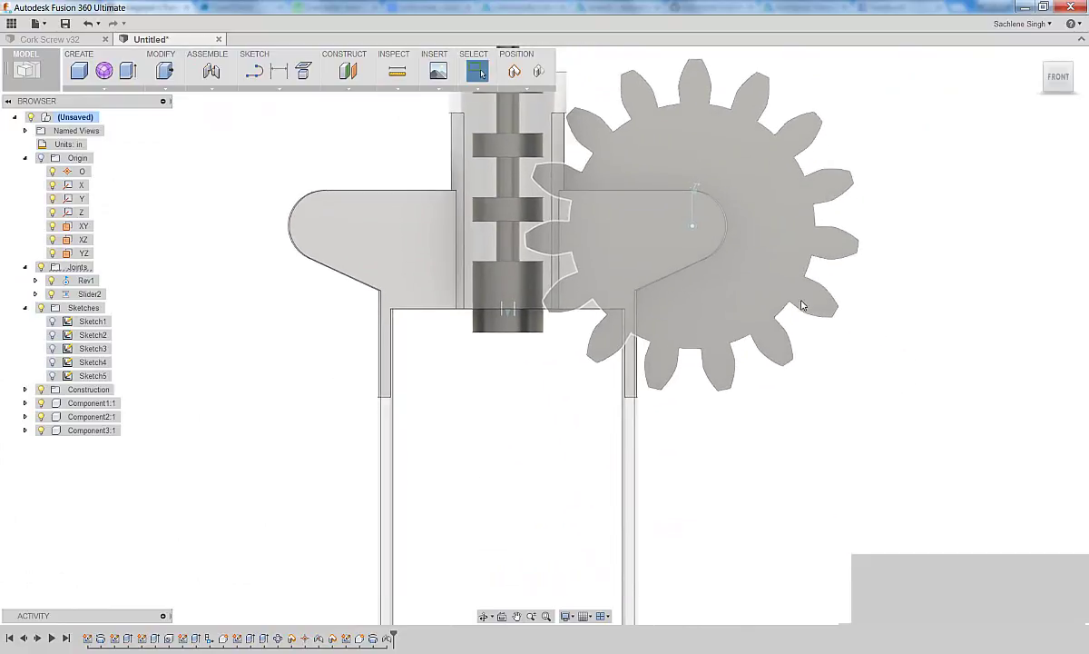
left_click(250, 78)
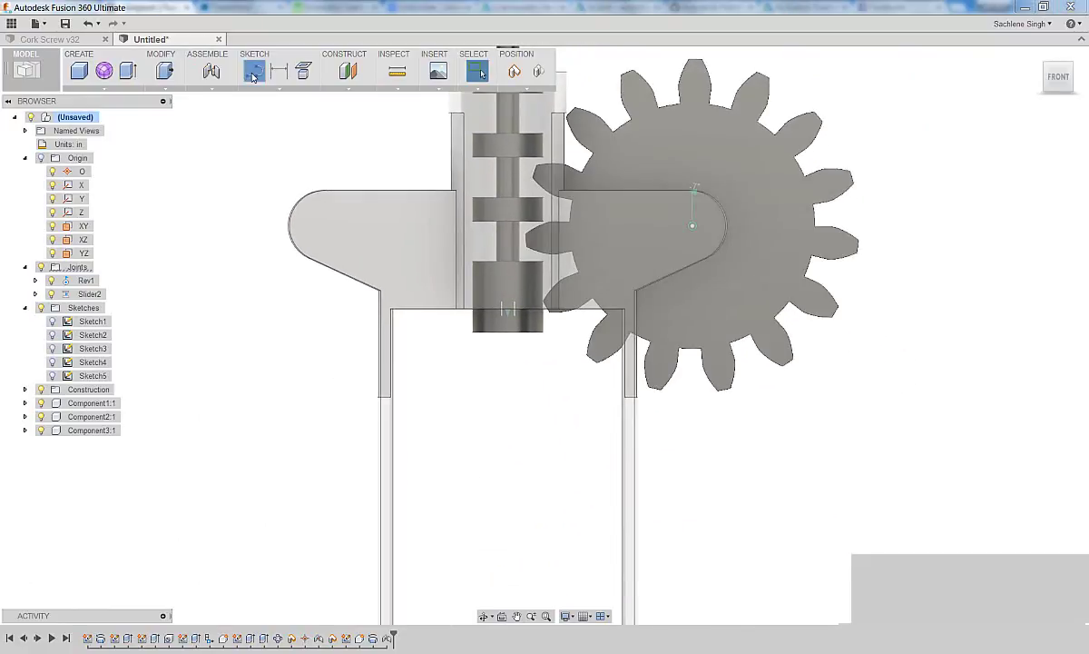
left_click(514, 343)
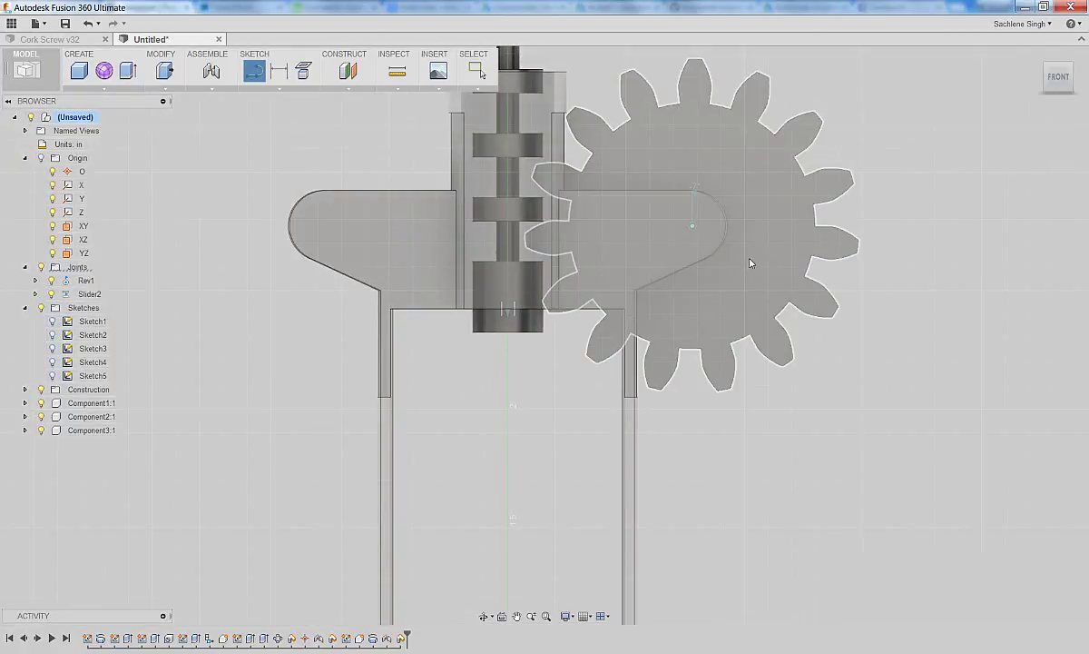
left_click(751, 283)
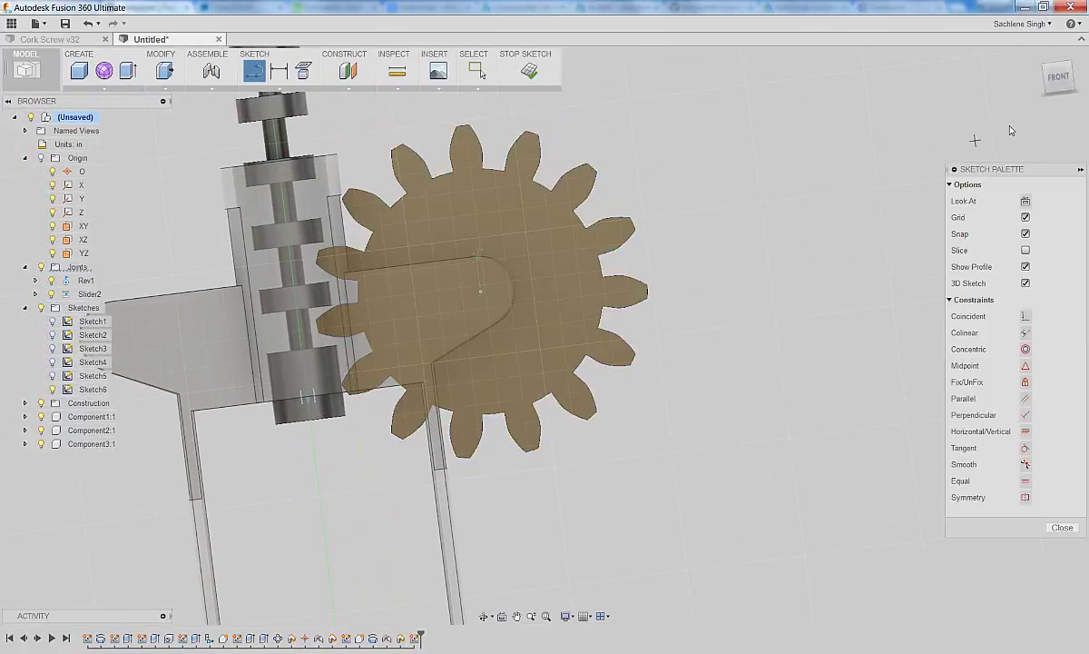
left_click(1064, 85)
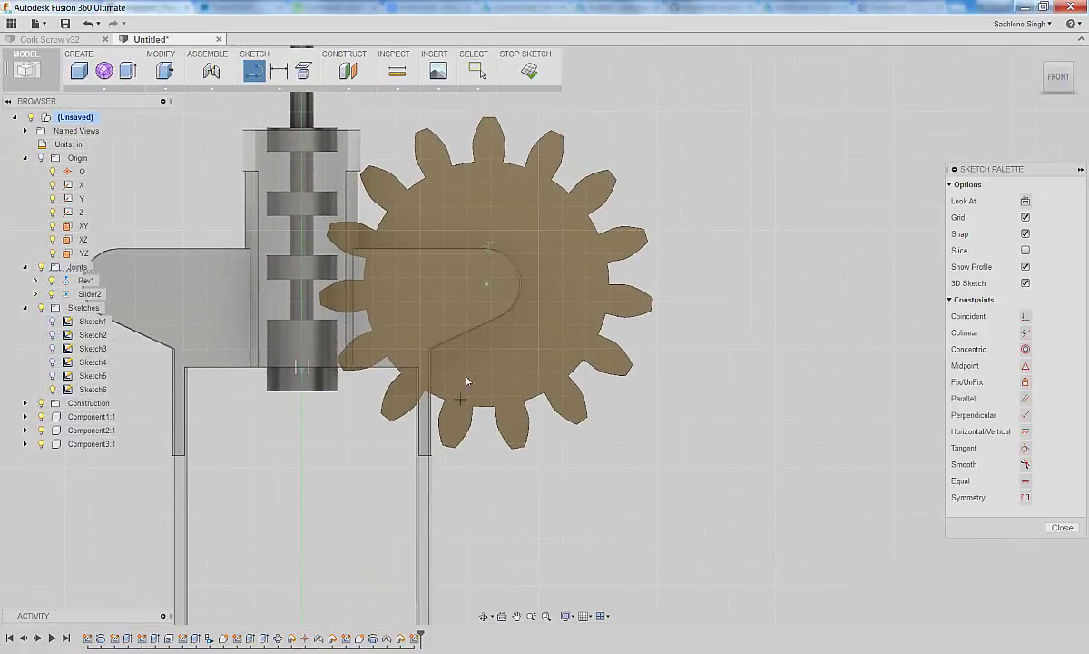
Draw a tall, narrow 2-point rectangle for the handle from the gear's lower half down to just above the bottle base.
left_click(279, 88)
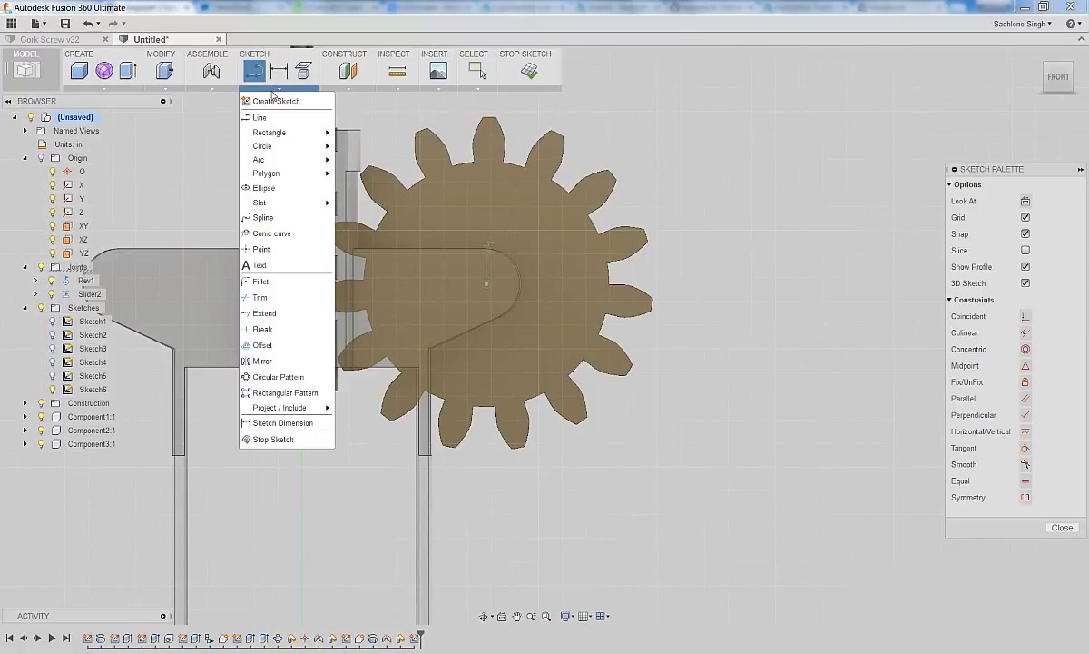
mouse_move(272, 132)
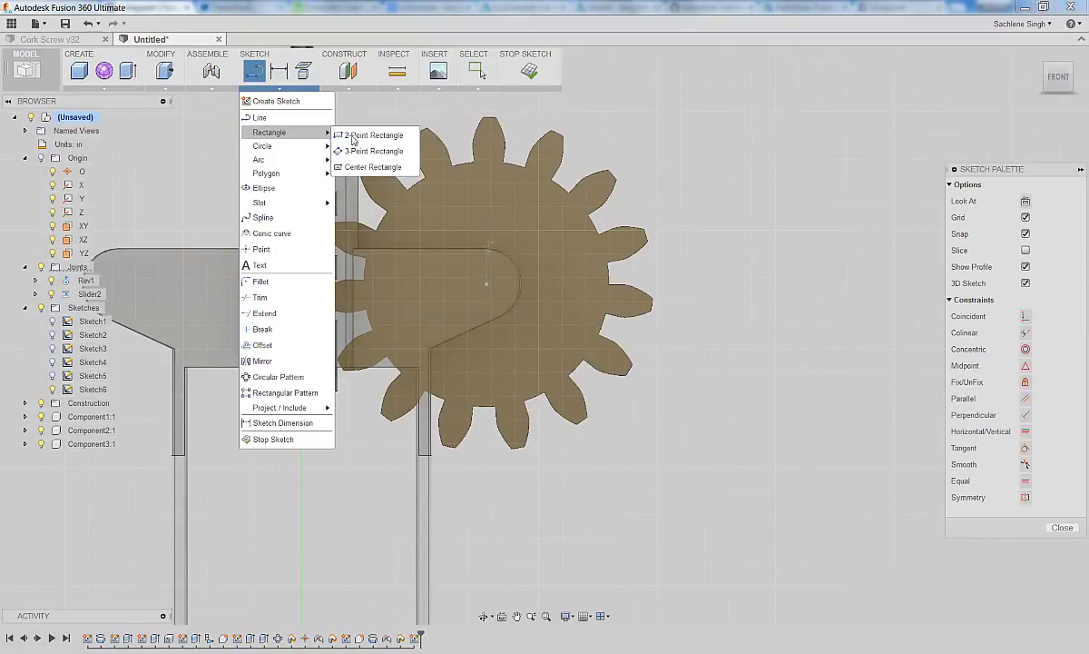
left_click(372, 136)
scroll(459, 371, "down", 3)
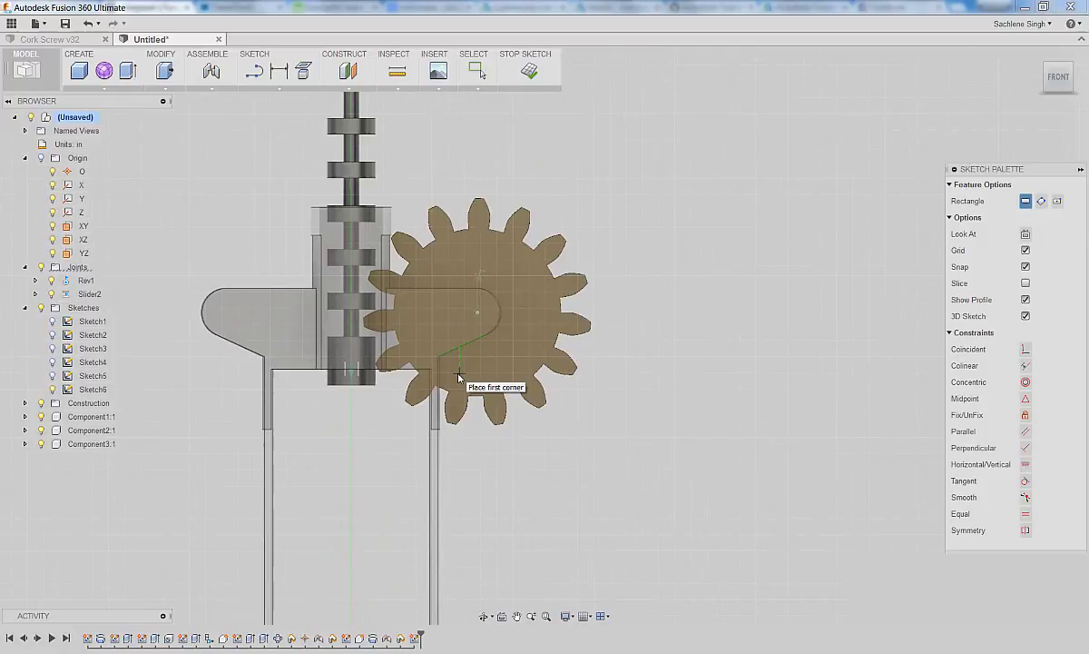
middle_click_drag(528, 452, 536, 378)
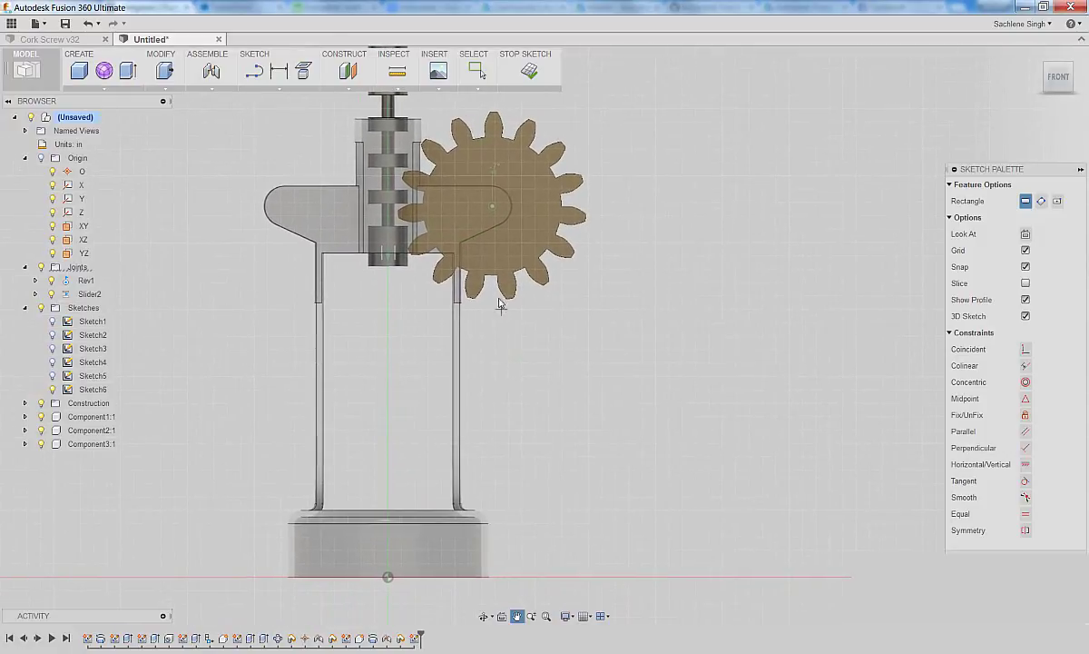
left_click(483, 244)
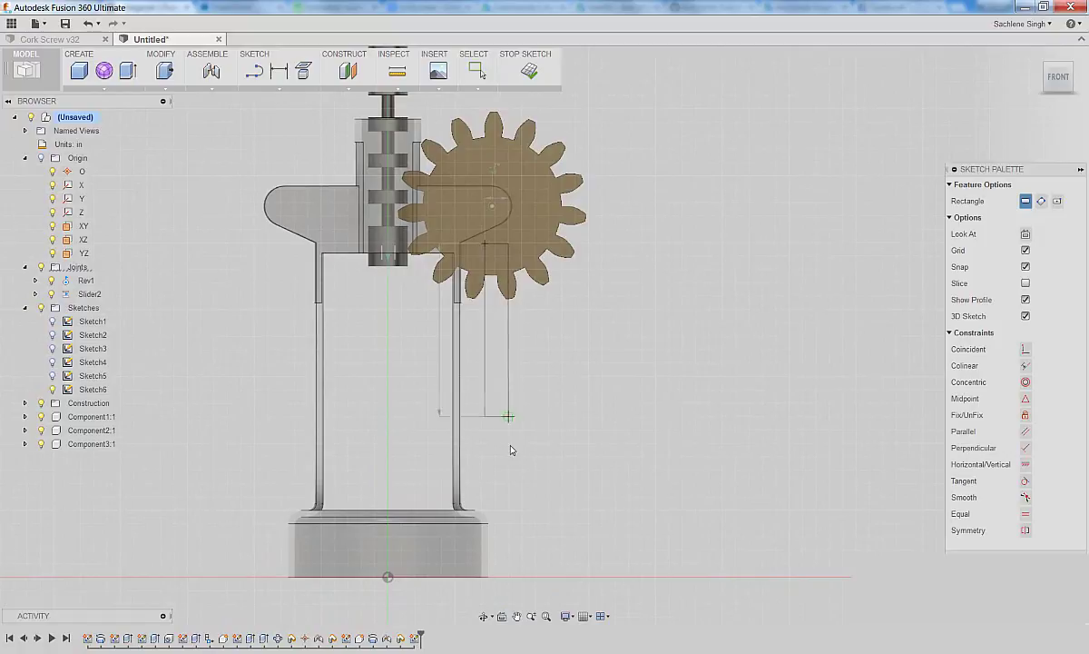
left_click(527, 493)
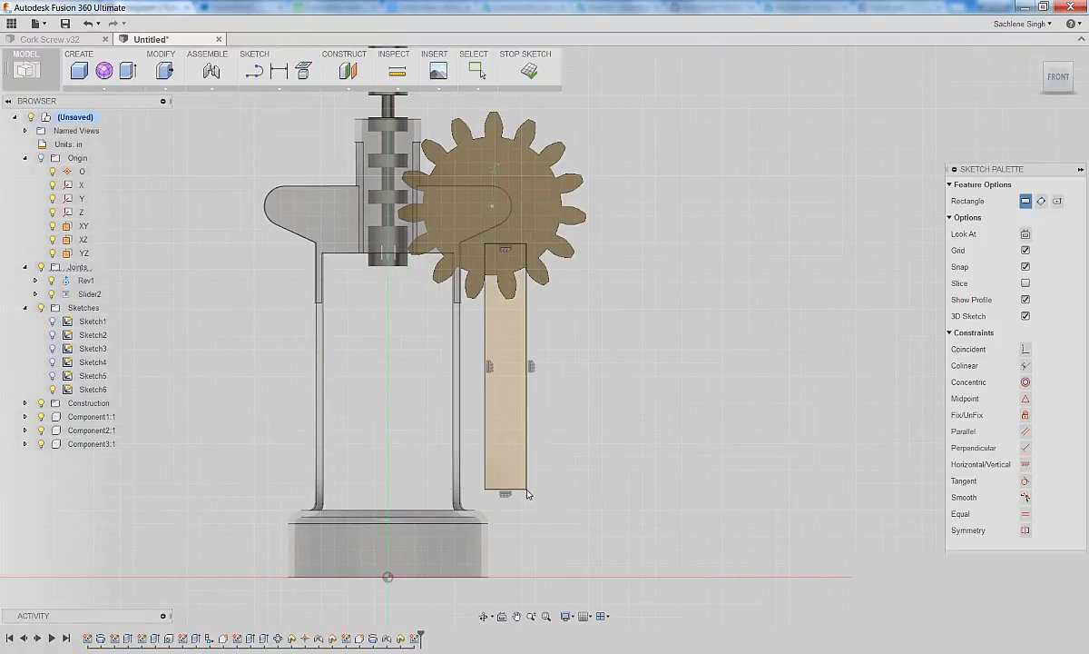
Narrow the handle rectangle by moving its left vertical edge inward to line up with the gear's centre.
key("Escape")
left_click(485, 399)
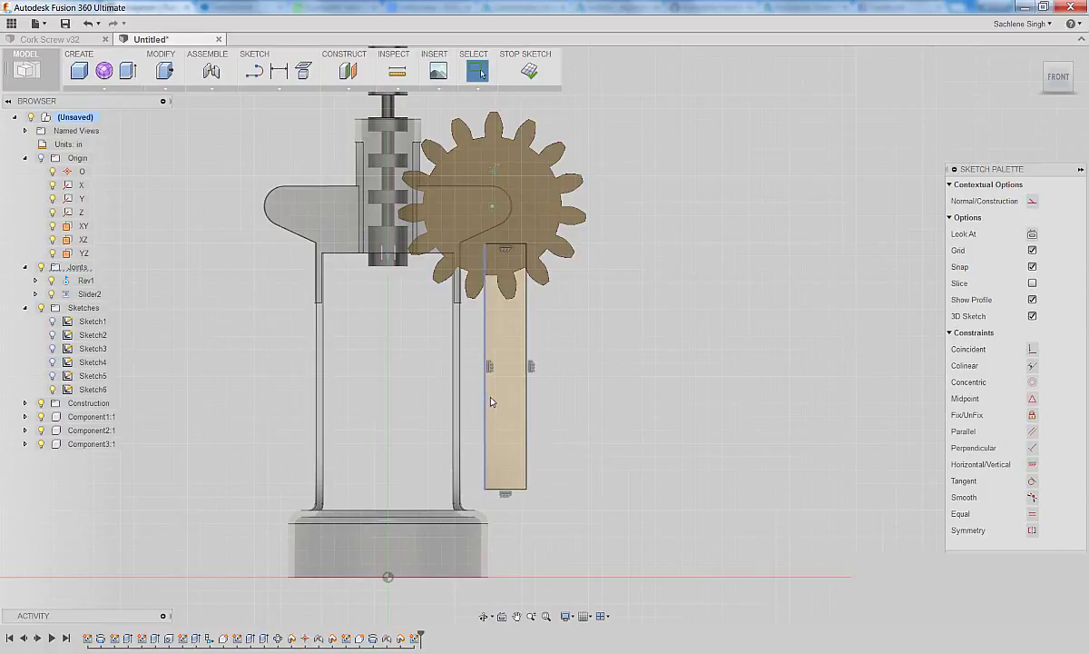
left_click_drag(491, 401, 493, 401)
left_click(613, 339)
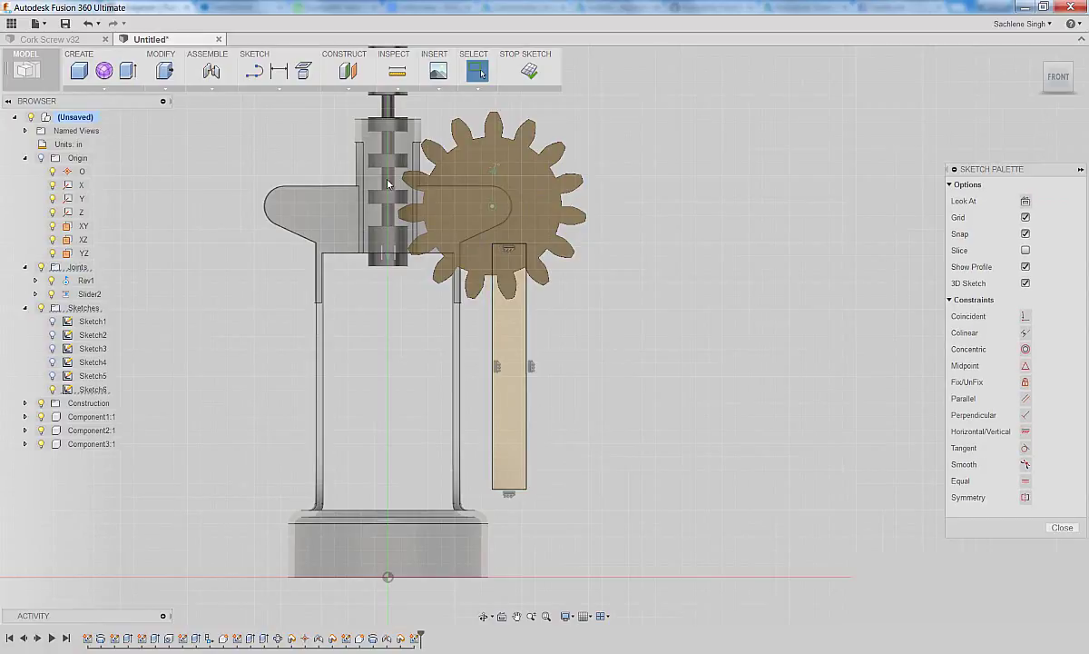
Draw curved splines from the rectangle's two upper corners out to the gear teeth on either side, and finish the sketch.
left_click(277, 88)
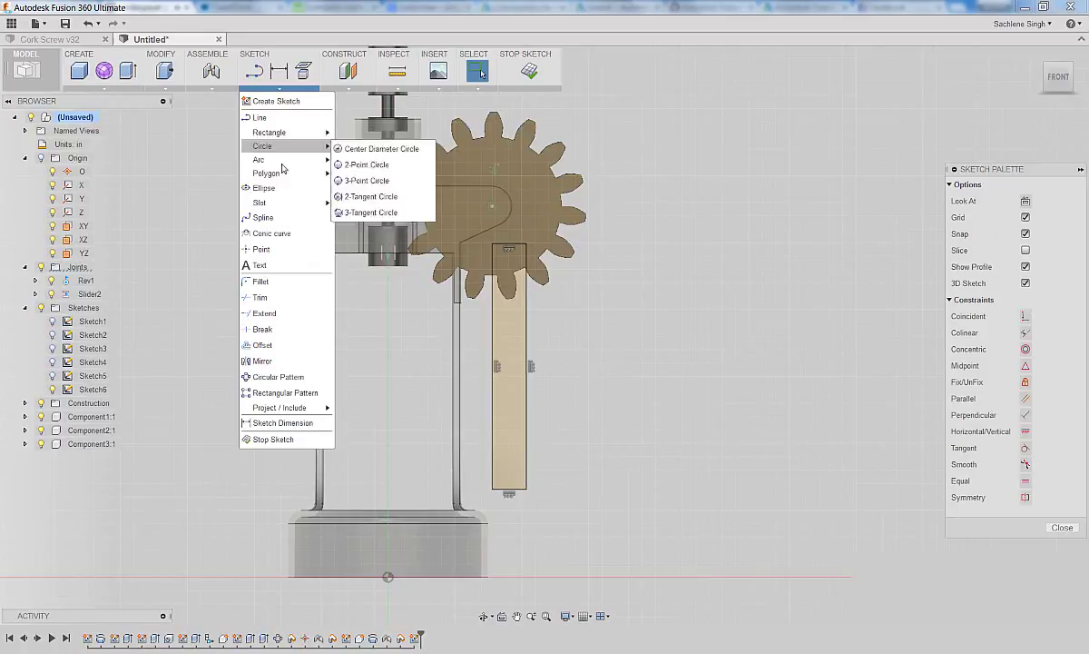
left_click(279, 218)
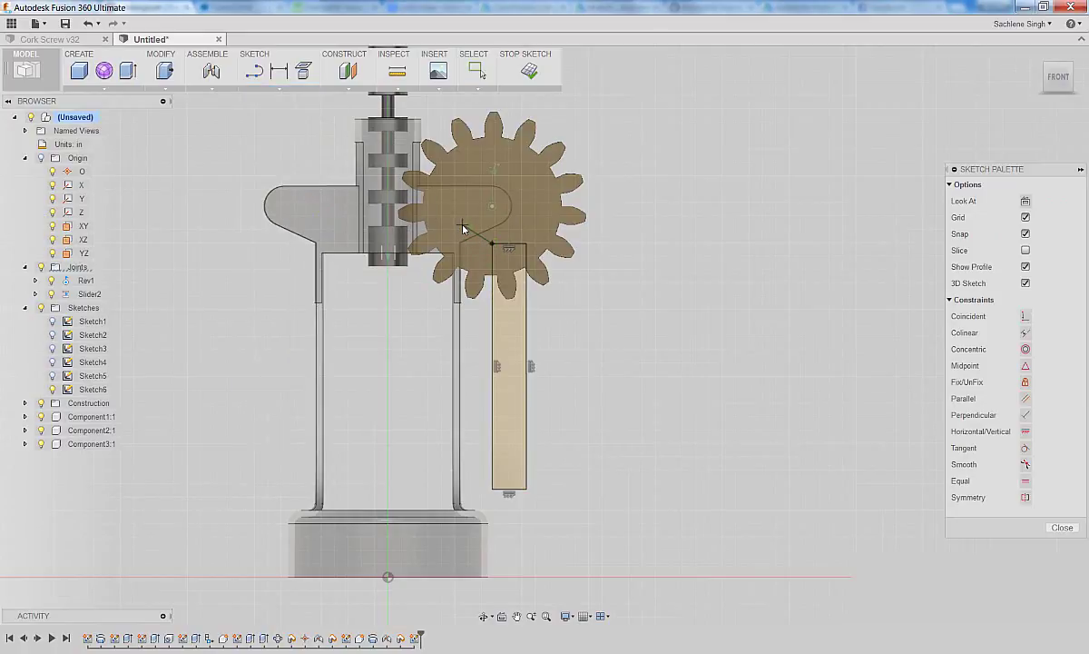
left_click(418, 221)
right_click(599, 322)
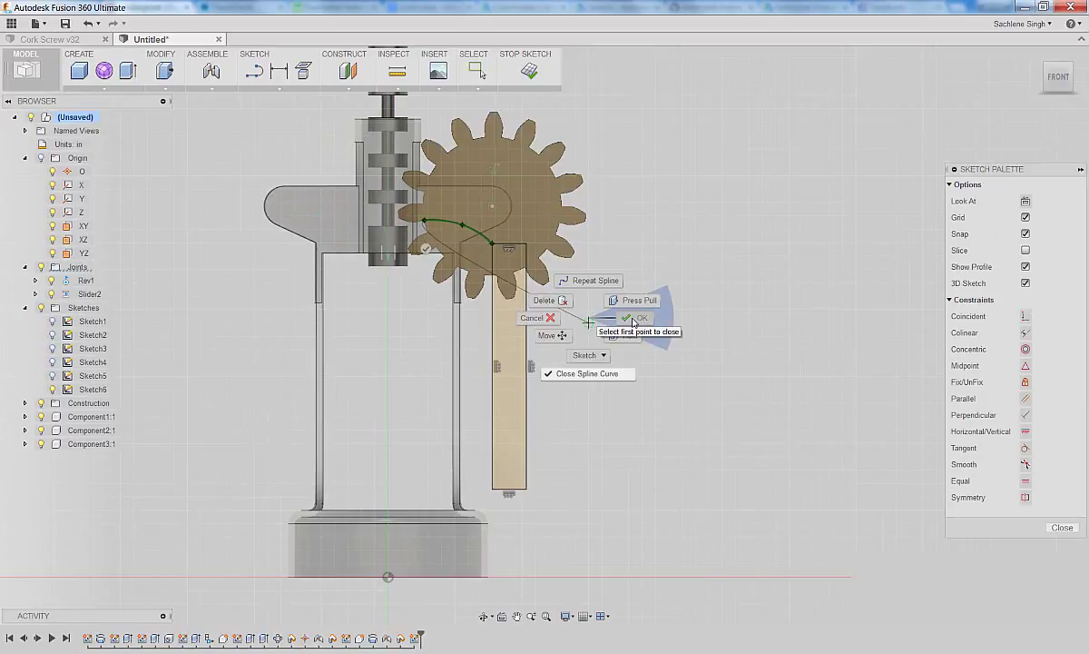
left_click(601, 280)
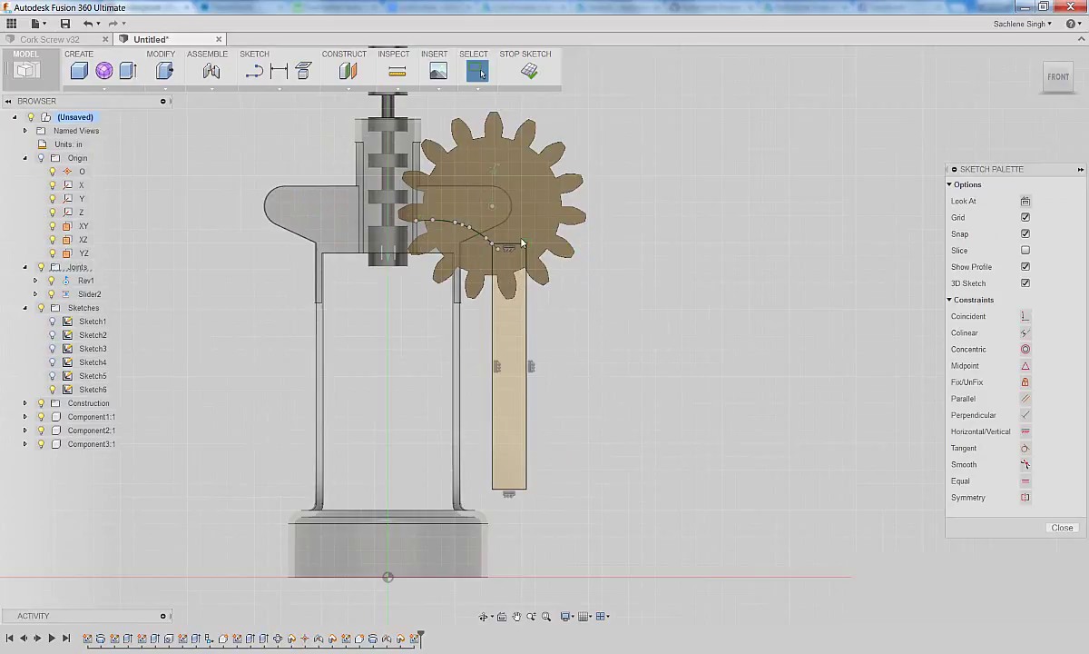
left_click(563, 221)
right_click(652, 277)
left_click(691, 277)
left_click(529, 70)
Cut away the lower gear areas on both sides of the handle with an extrusion up to the gear's opposite face.
left_click(127, 71)
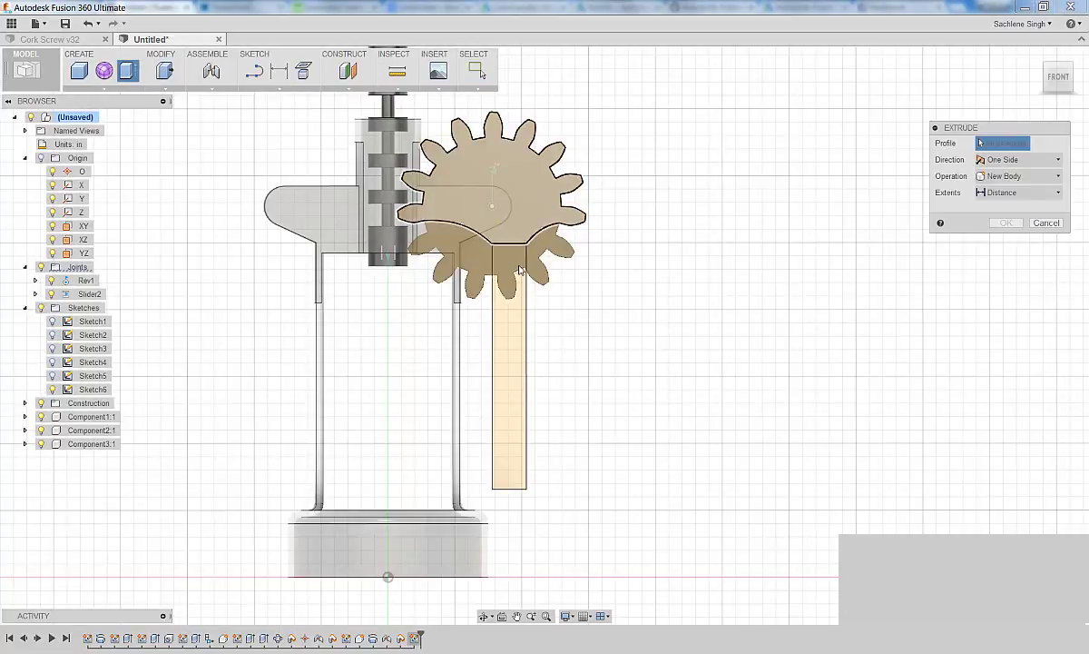
left_click(543, 254)
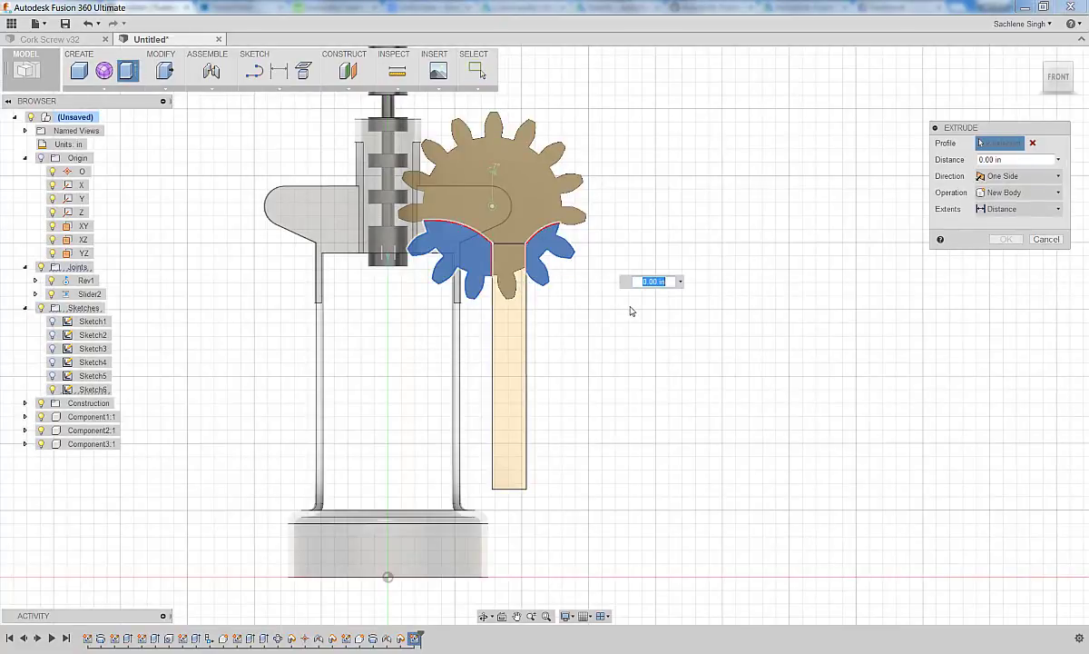
middle_click_drag(630, 308, 593, 328, "shift")
left_click_drag(544, 260, 604, 236)
middle_click_drag(644, 364, 565, 366, "shift")
left_click(1016, 242)
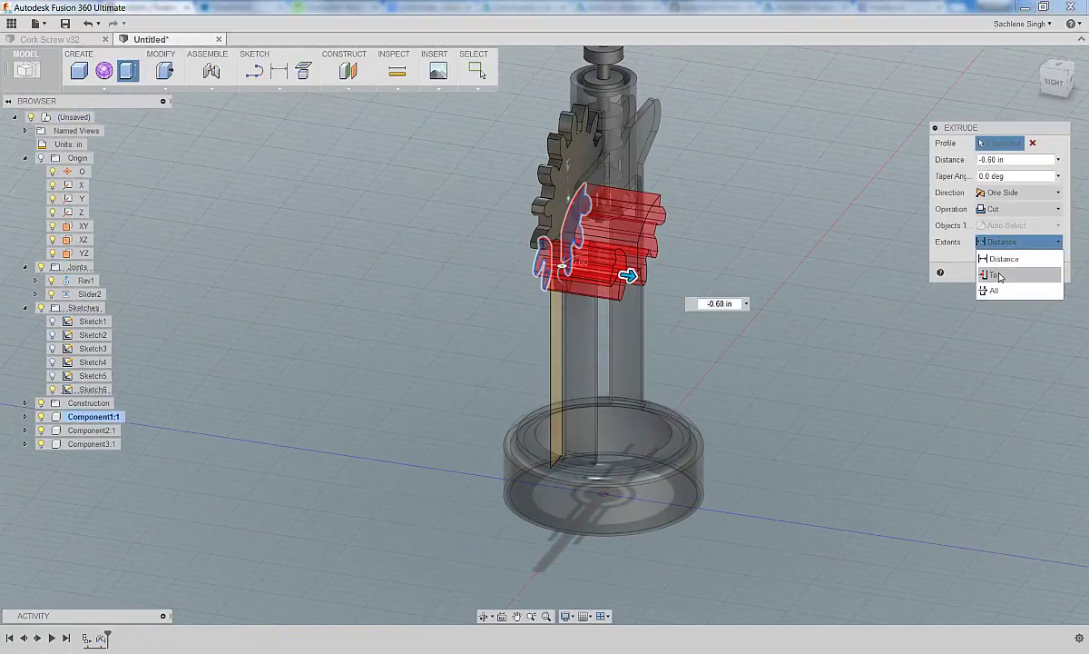
left_click(991, 259)
left_click(561, 214)
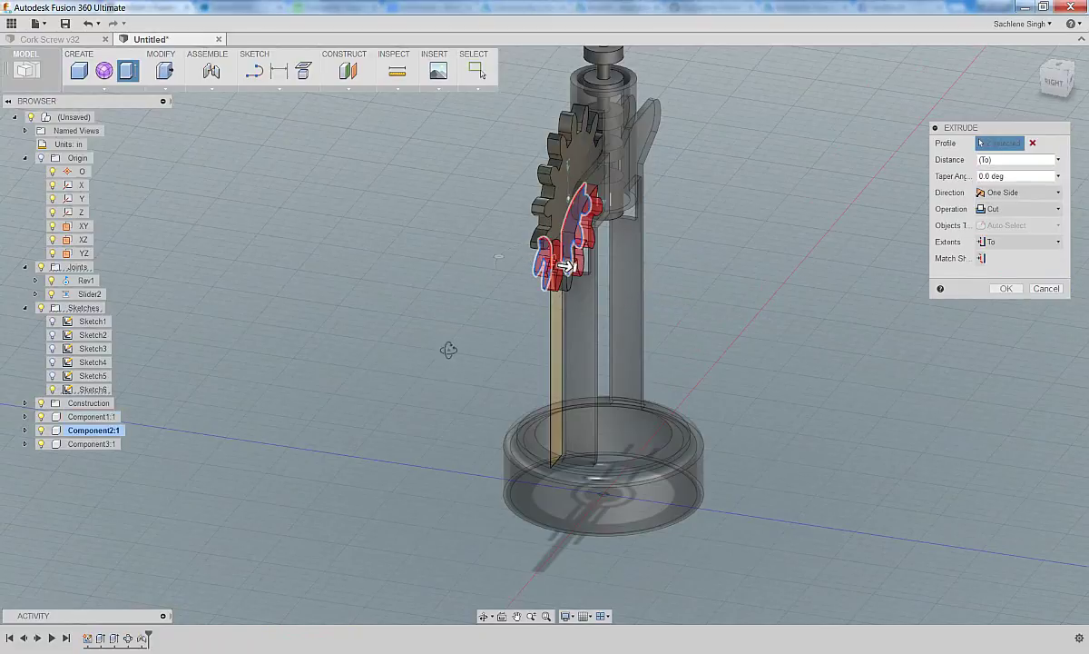
middle_click_drag(448, 348, 503, 342, "shift")
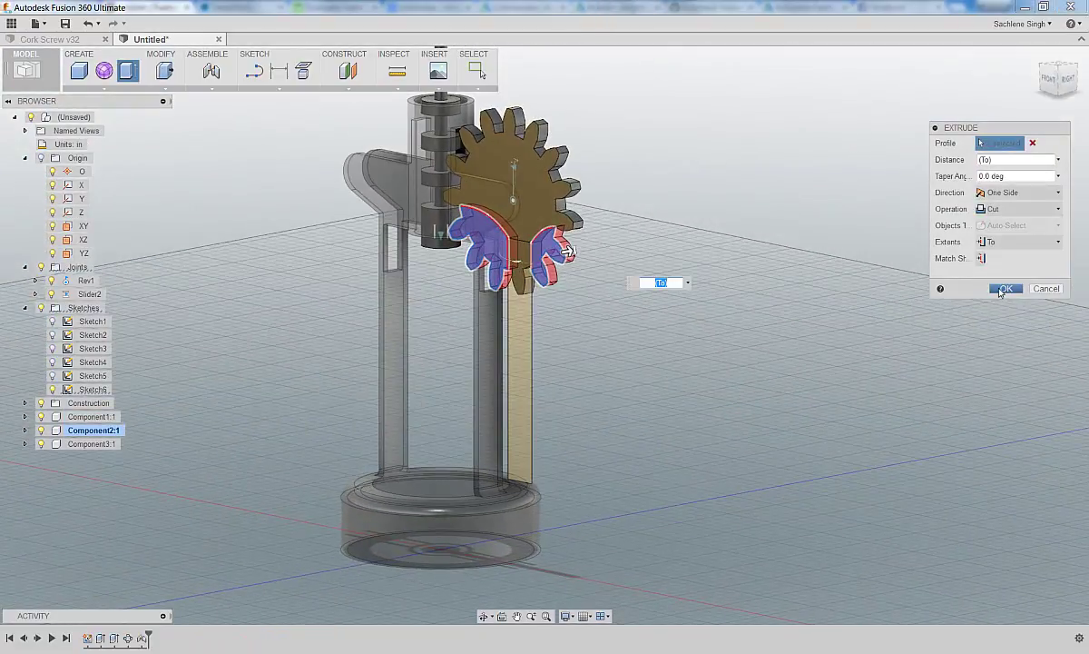
left_click(1006, 288)
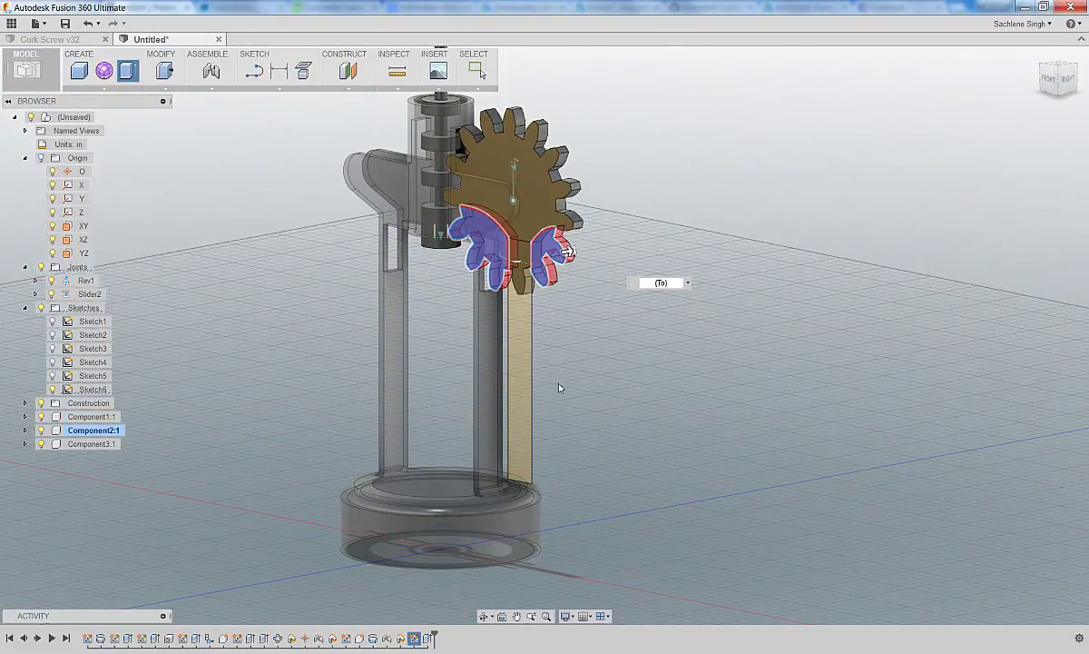
Show Sketch6 again, extrude the handle rectangle up to the gear's opposite face, and hide the sketch.
left_click(51, 389)
middle_click_drag(266, 351, 262, 323, "shift")
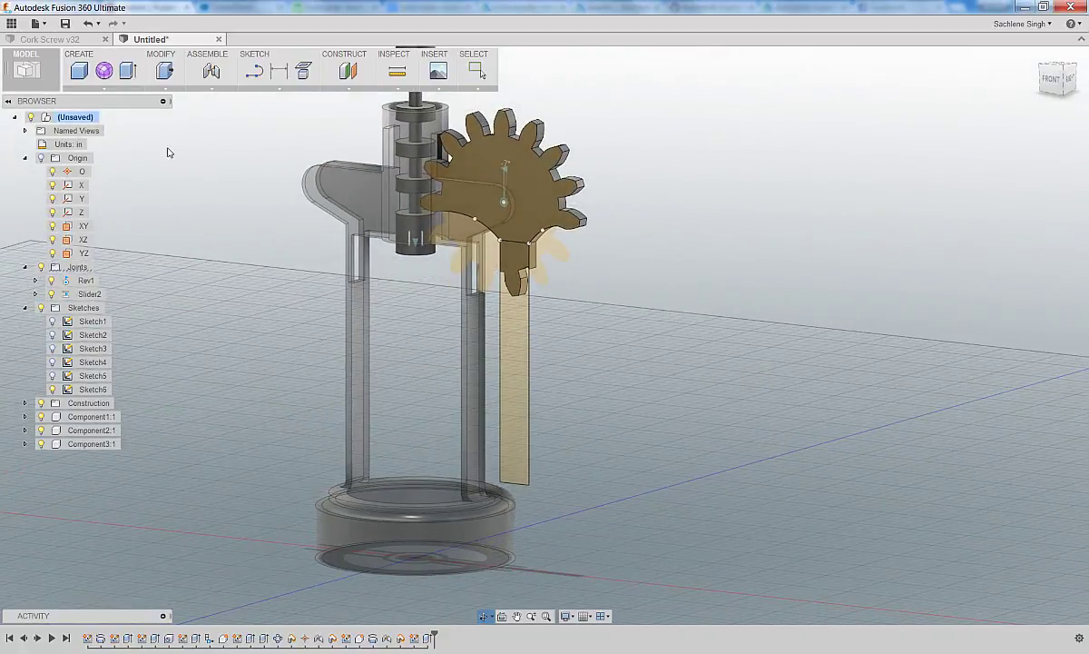
left_click(127, 71)
left_click(505, 340)
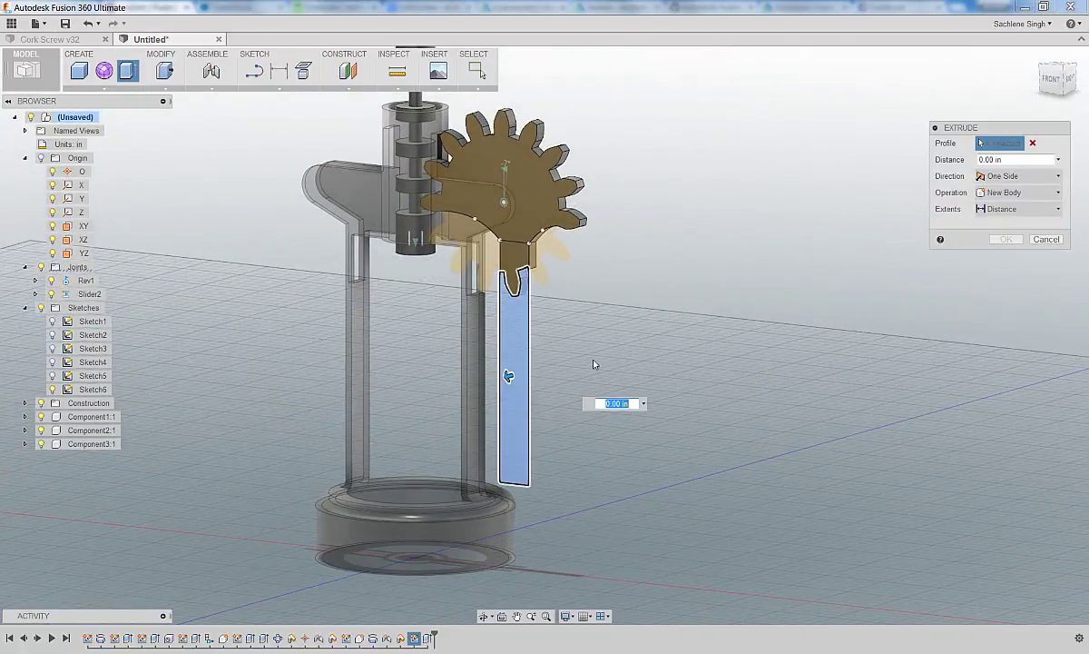
middle_click_drag(689, 369, 592, 384, "shift")
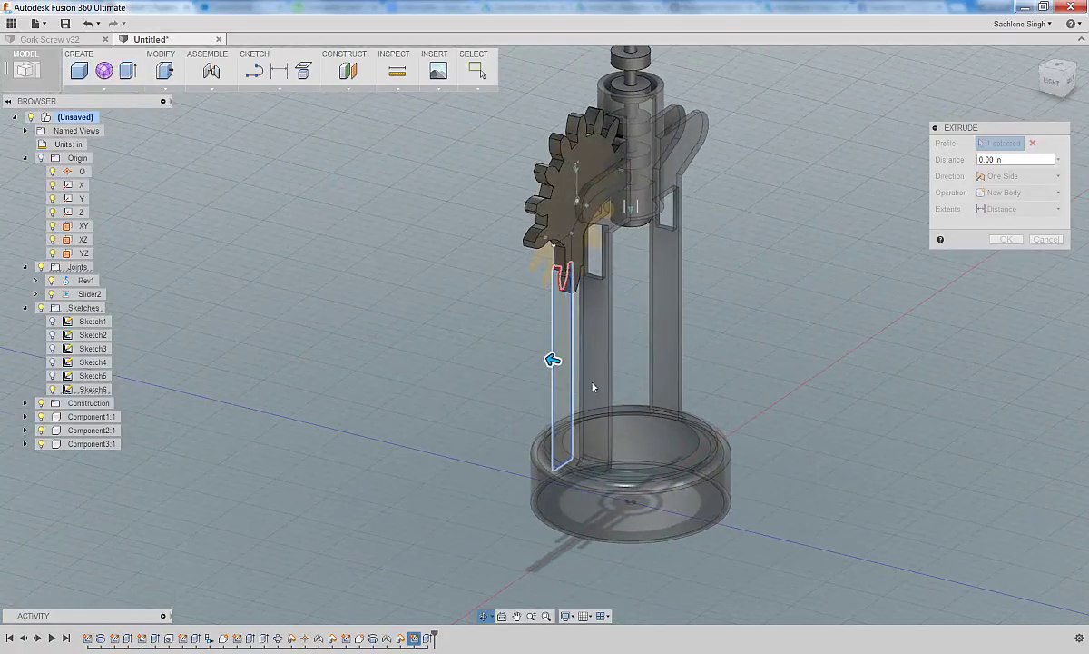
left_click(1007, 208)
left_click(996, 240)
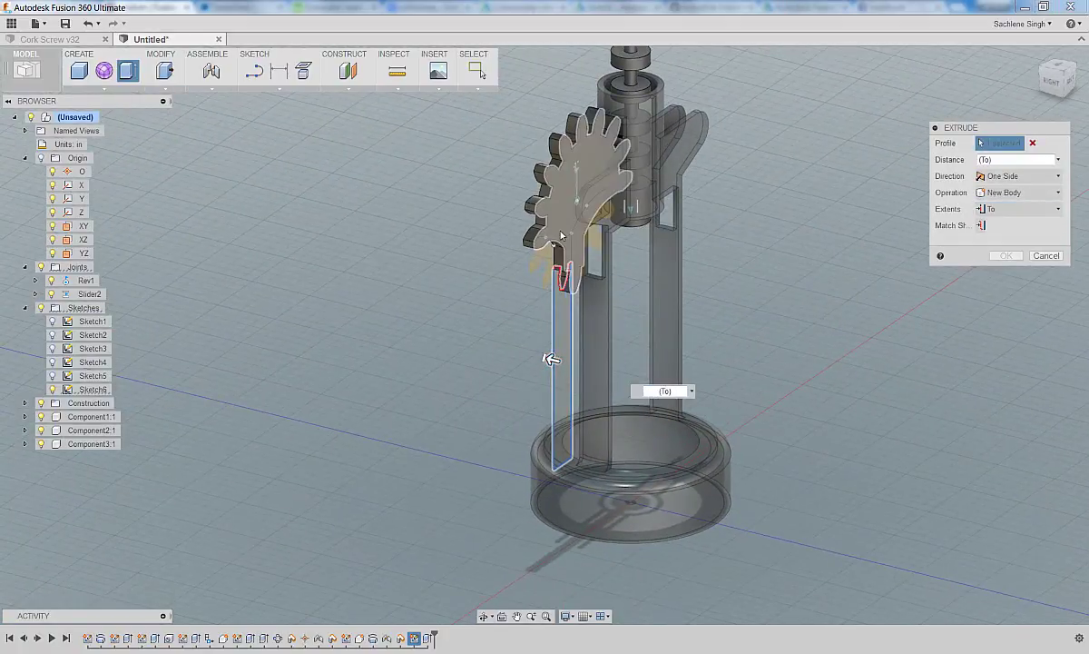
left_click(561, 234)
left_click(1002, 272)
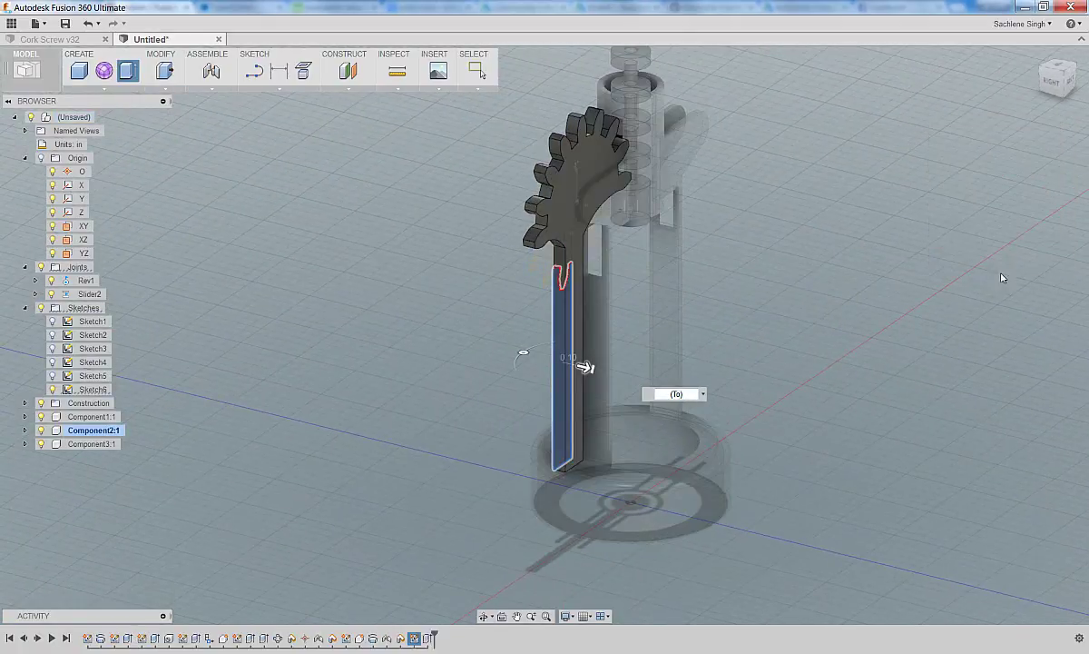
left_click(1038, 57)
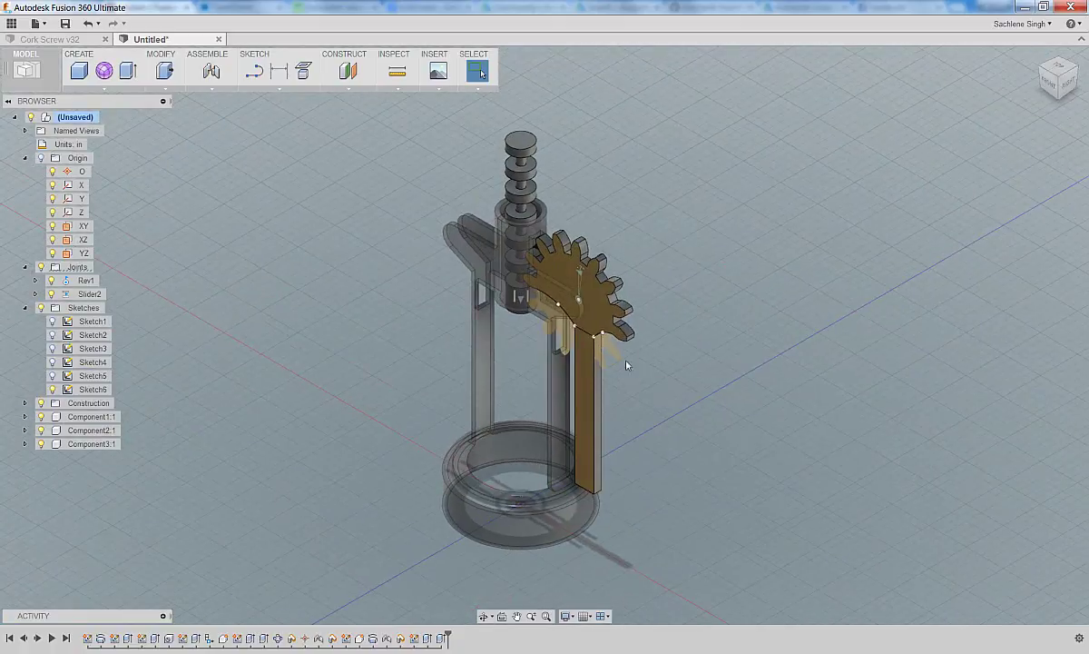
left_click(51, 389)
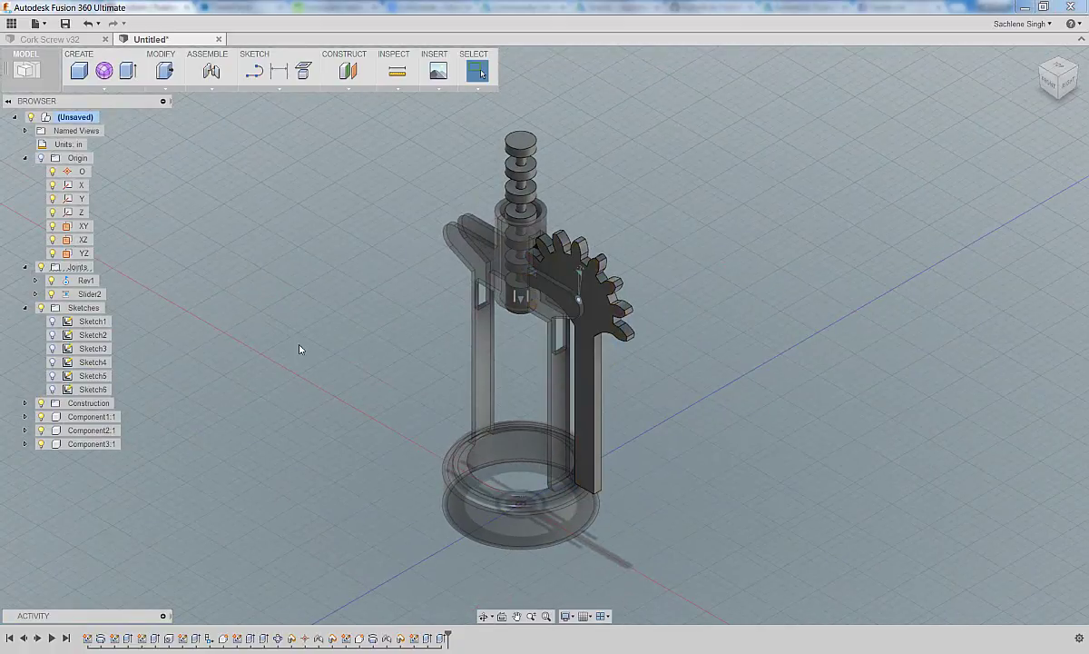
Ground the transparent body component, Component1:1, so it stays fixed in the assembly.
middle_click_drag(292, 390, 317, 367, "shift")
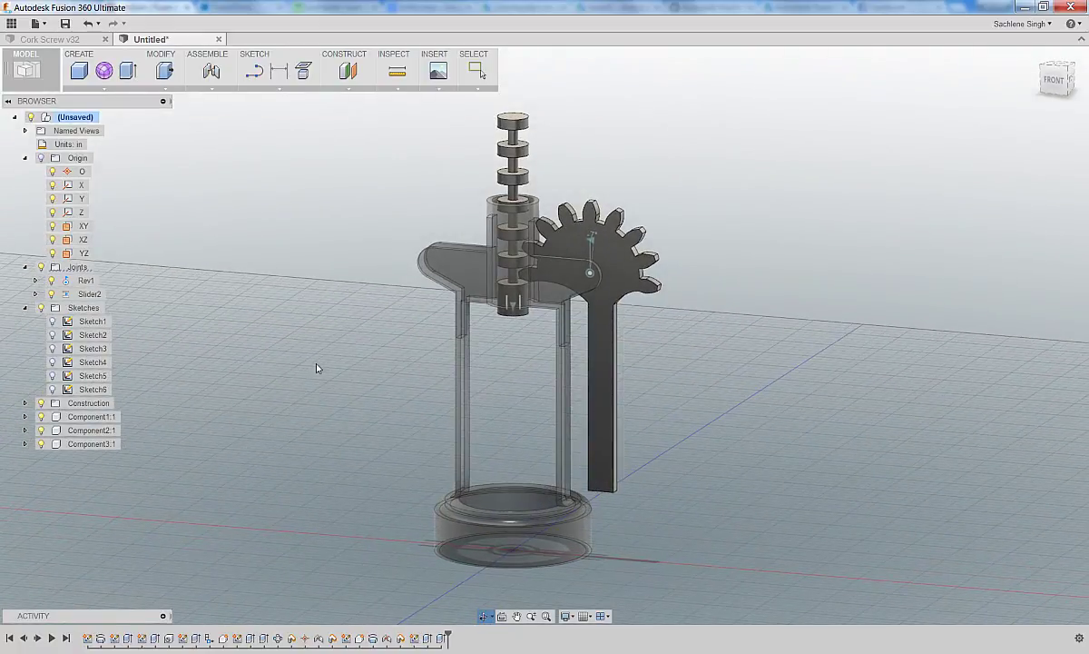
right_click(92, 417)
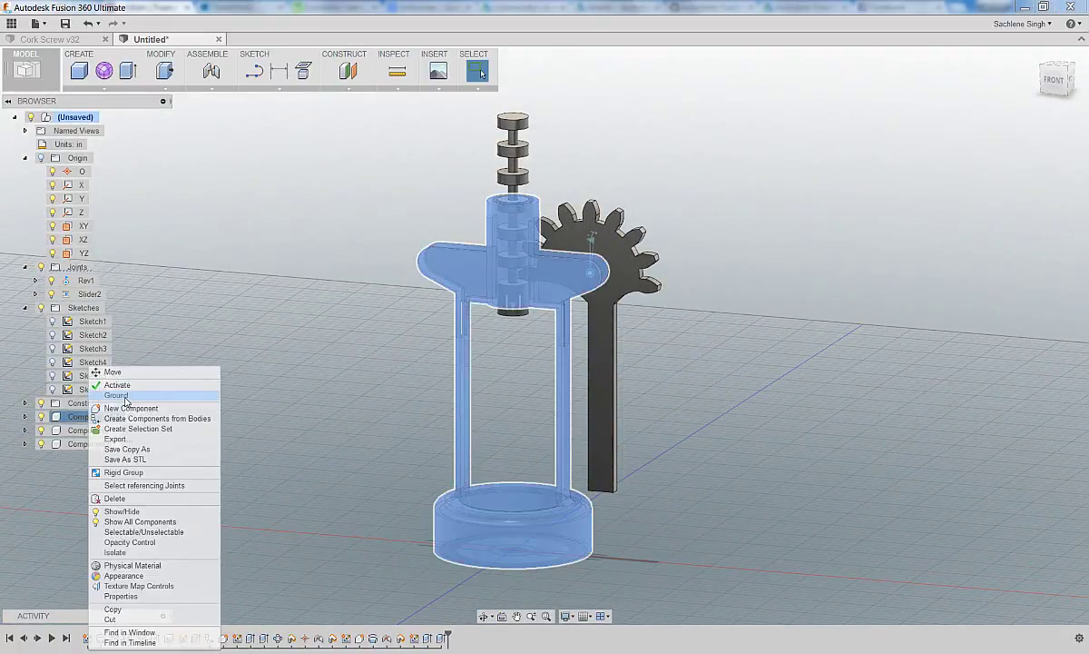
left_click(118, 385)
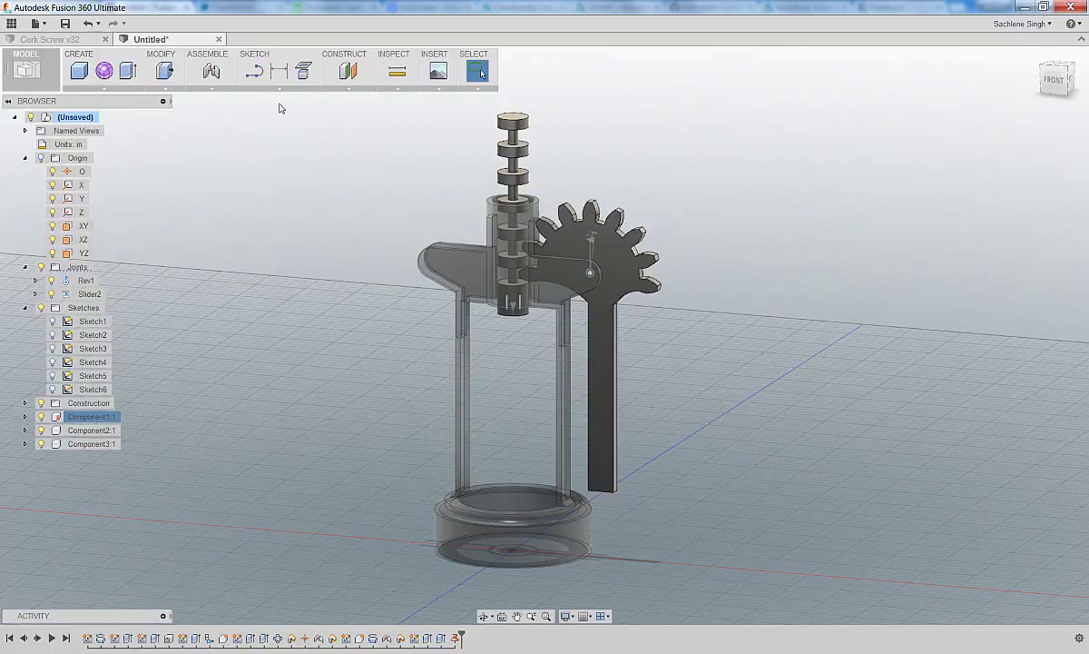
Enable contact sets and create a new contact set between the gear lever and the ringed shaft.
left_click(201, 90)
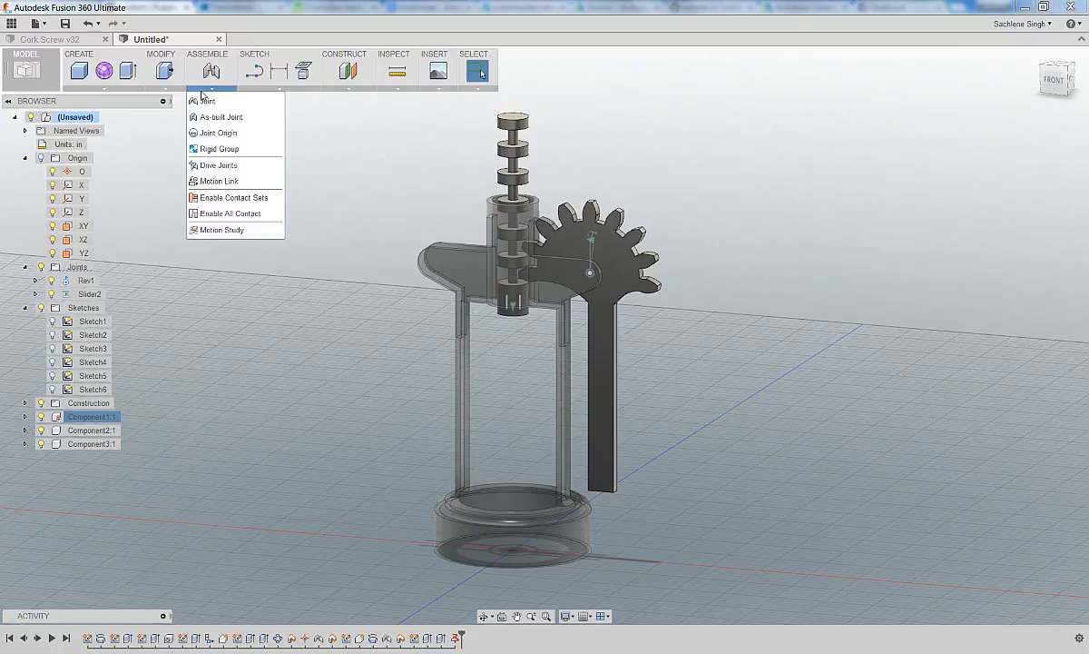
left_click(242, 197)
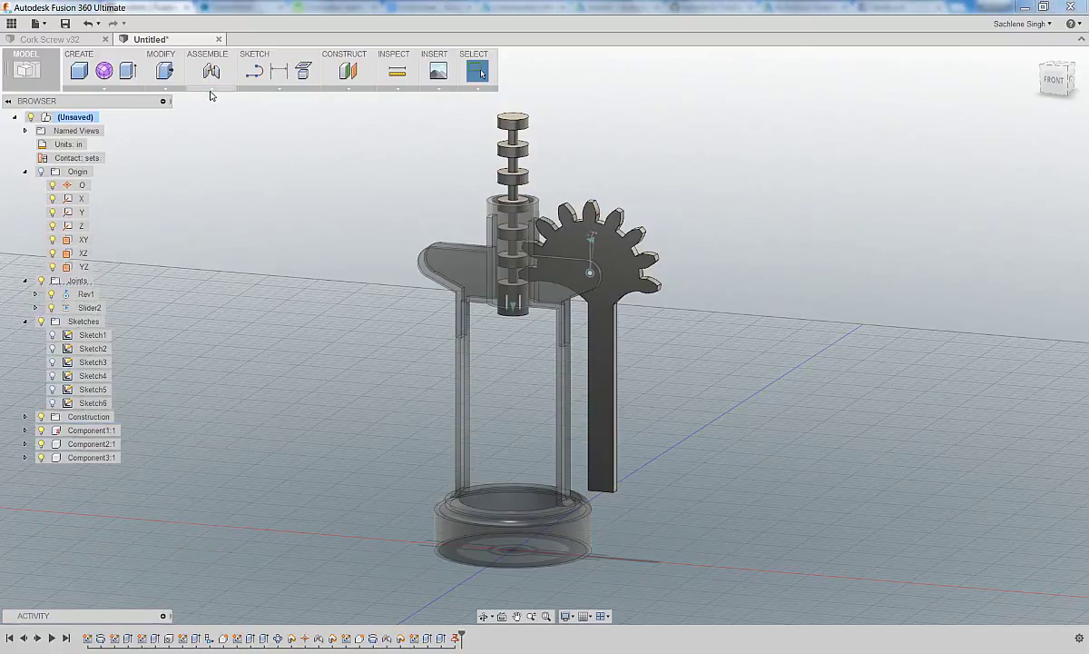
left_click(210, 93)
left_click(219, 228)
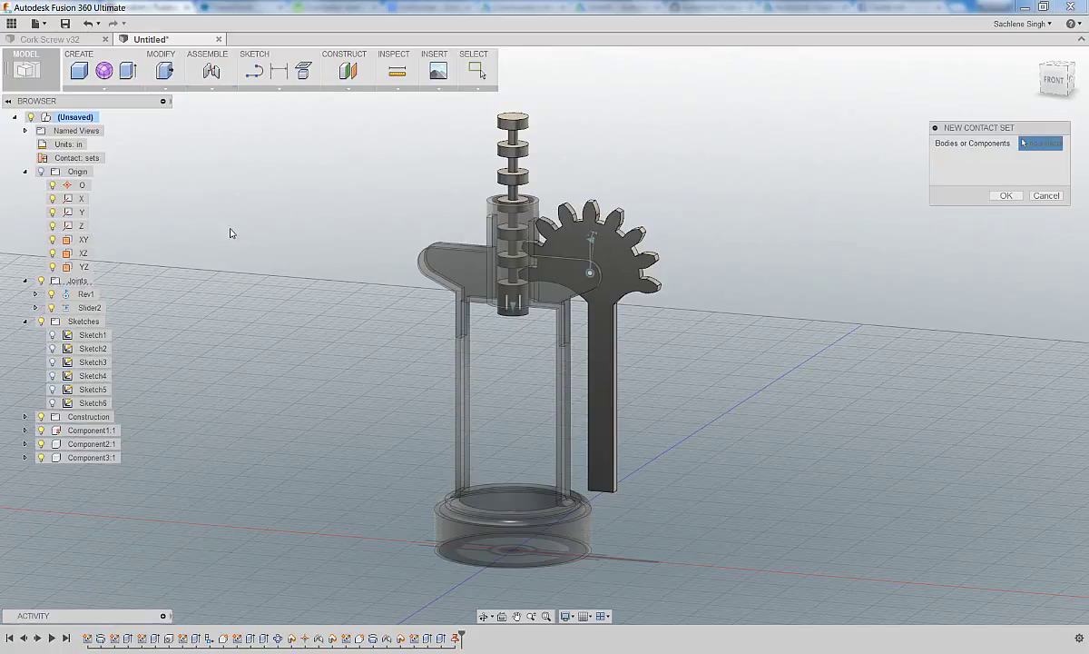
left_click(576, 247)
left_click(513, 155)
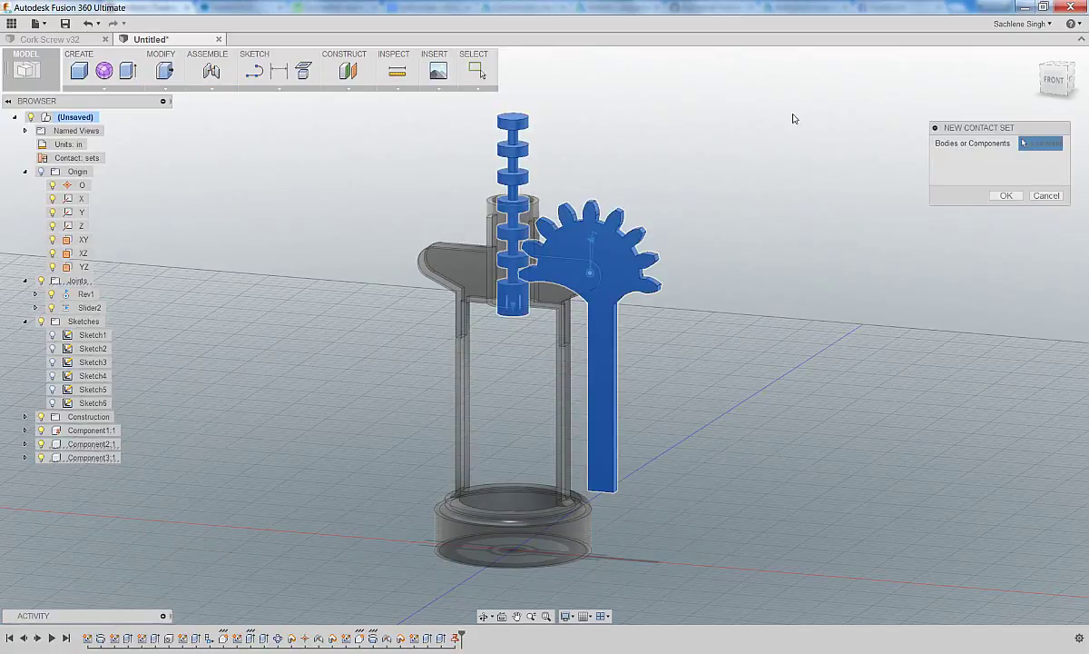
left_click(1005, 195)
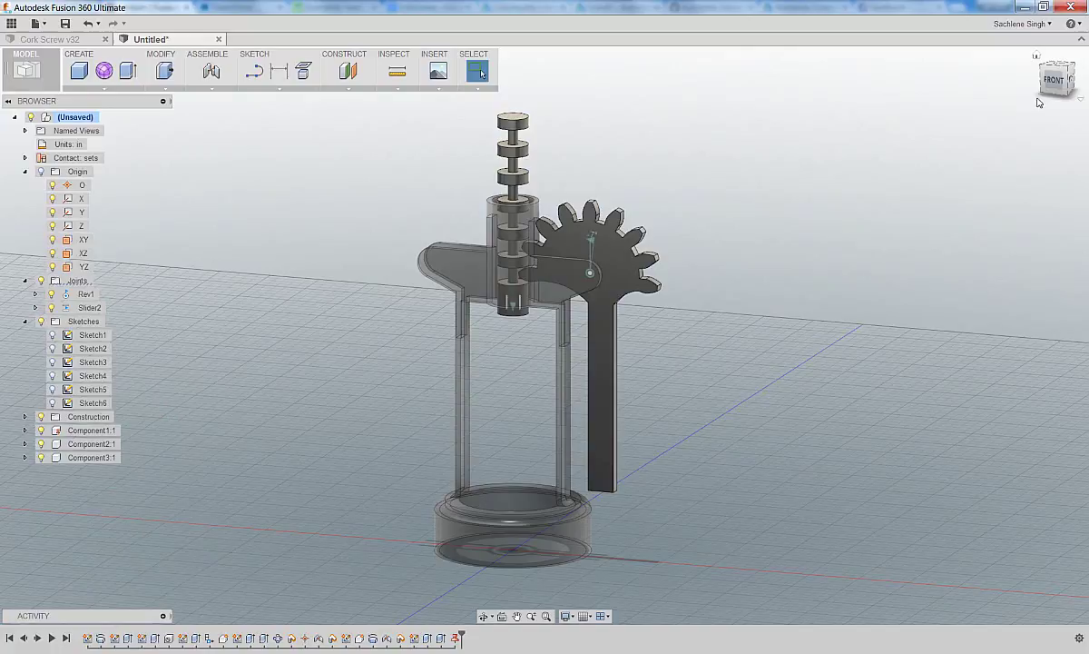
Swing the gear lever in the front view to test its contact with the shaft, and restore its original position.
left_click(1055, 82)
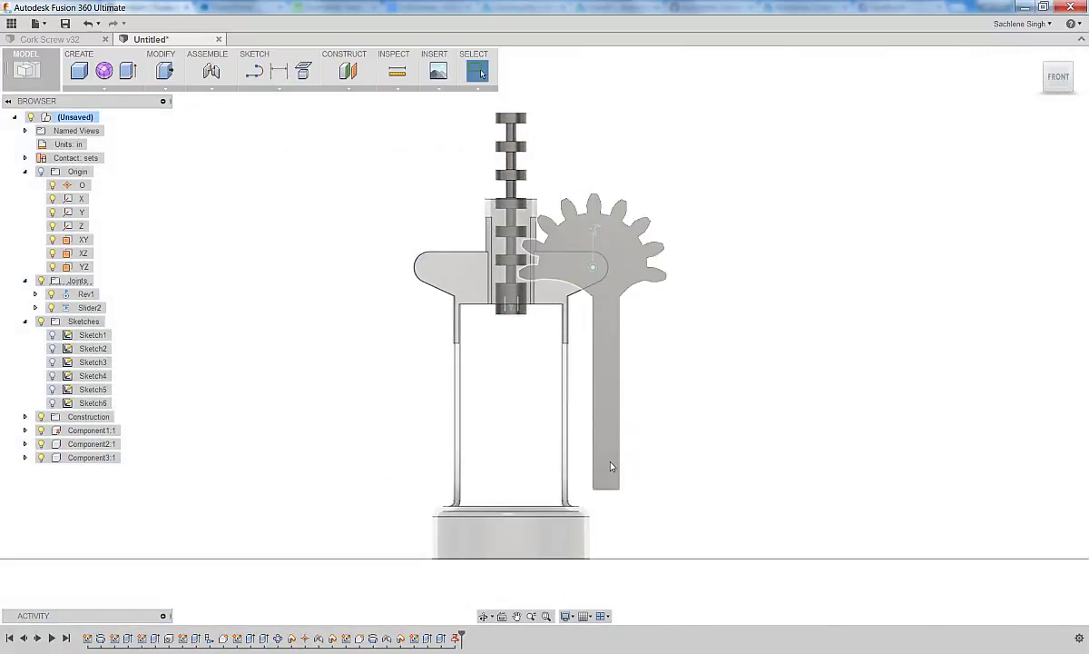
left_click_drag(599, 434, 598, 393)
left_click(538, 71)
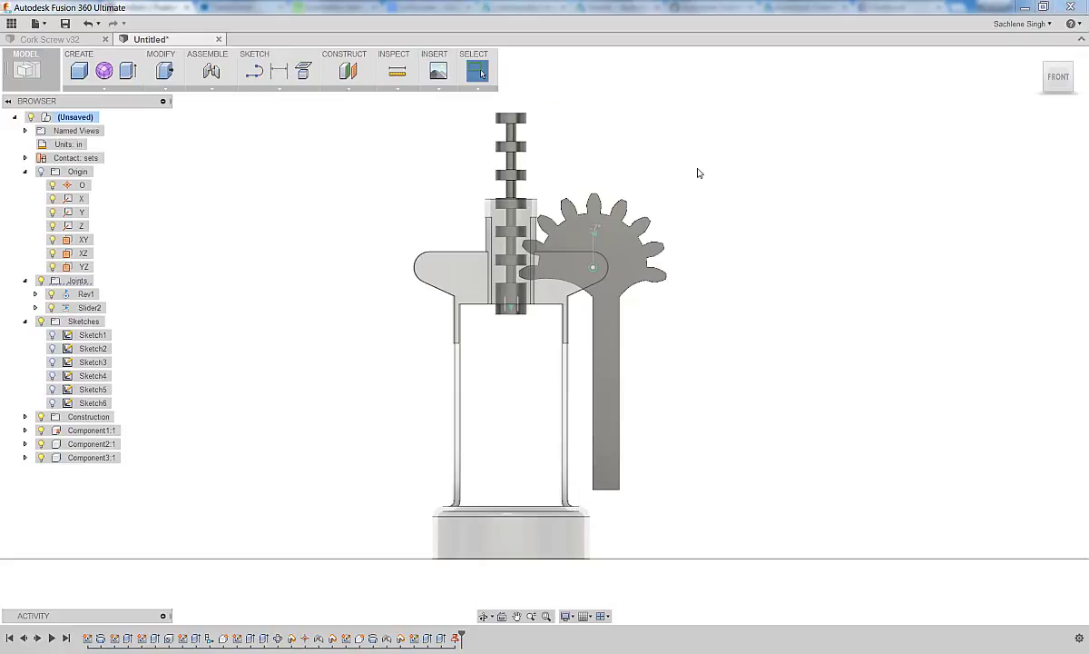
Open Sketch5, the half profile of the ringed shaft, for editing.
left_click(92, 403)
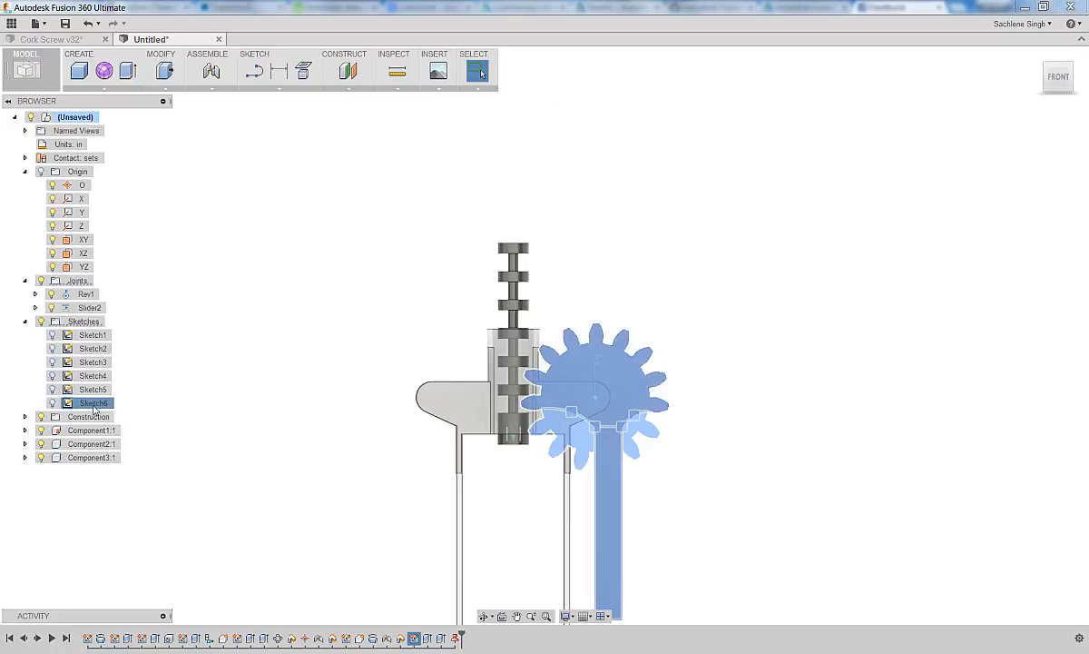
left_click(92, 390)
right_click(95, 390)
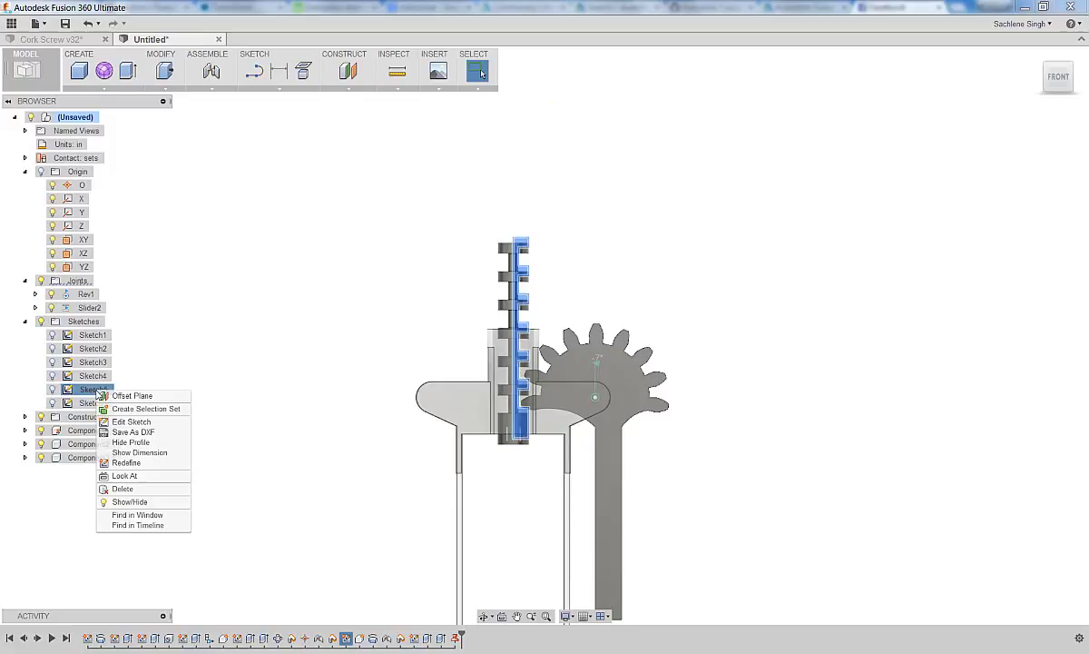
left_click(127, 421)
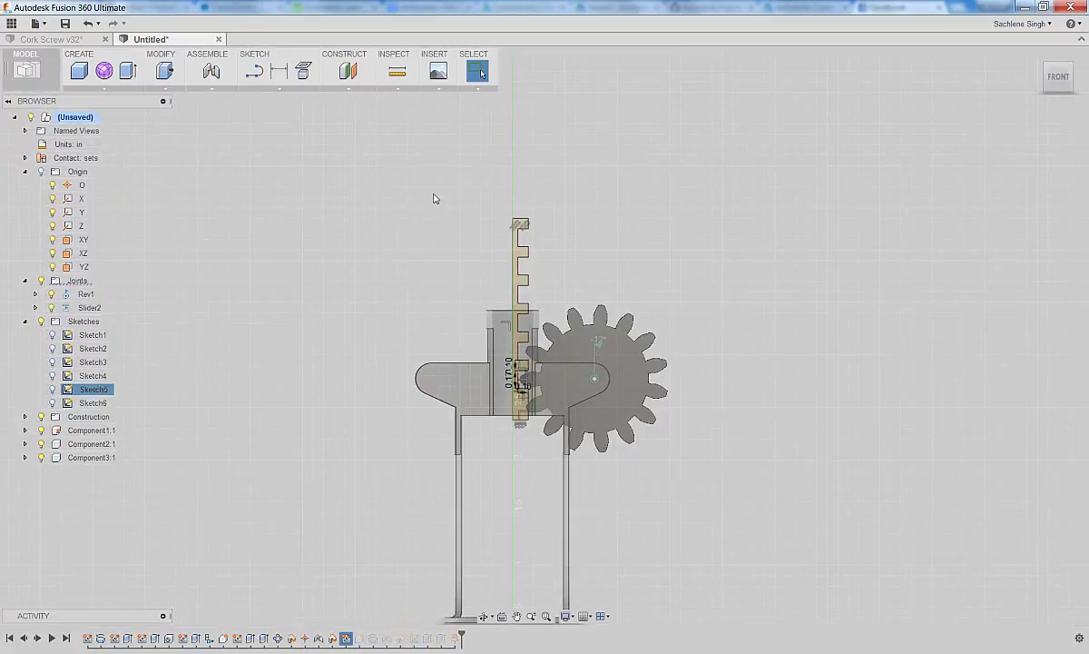
scroll(434, 198, "up", 2)
scroll(515, 277, "up", 4)
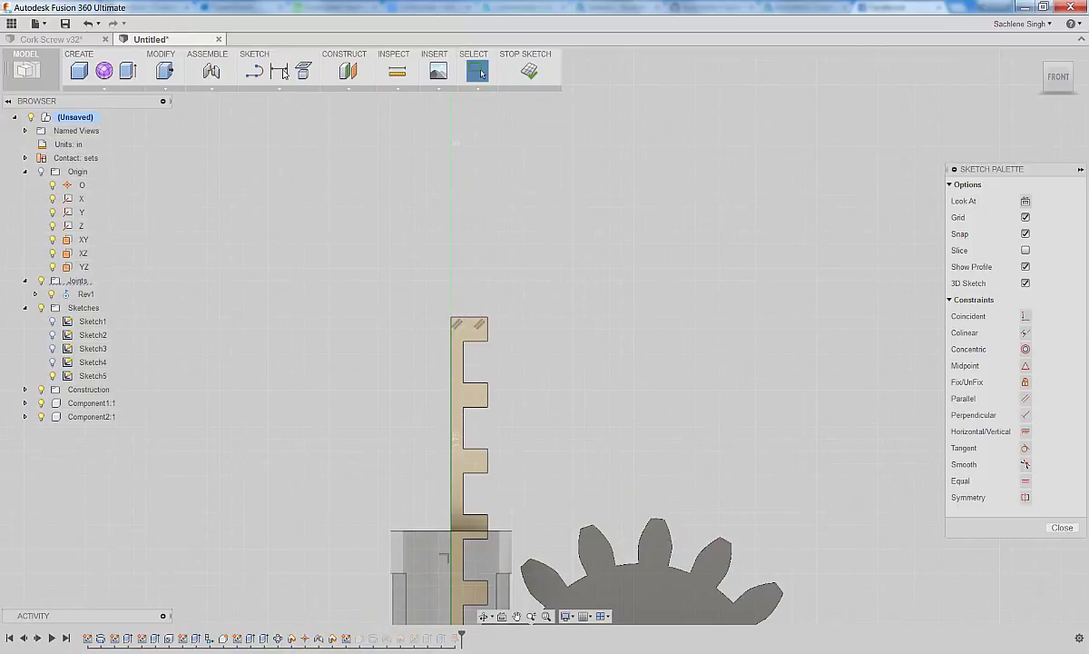
Draw a narrow rod profile rising 1 in from the shaft's upper end along its axis, closed back onto the top edge.
left_click(253, 71)
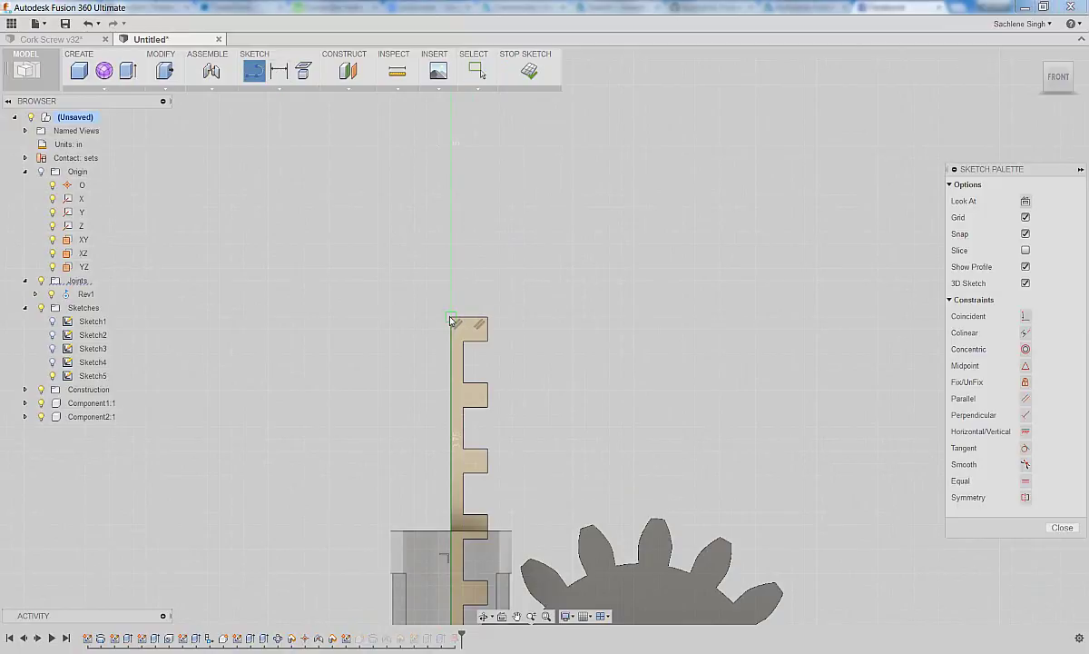
left_click(451, 318)
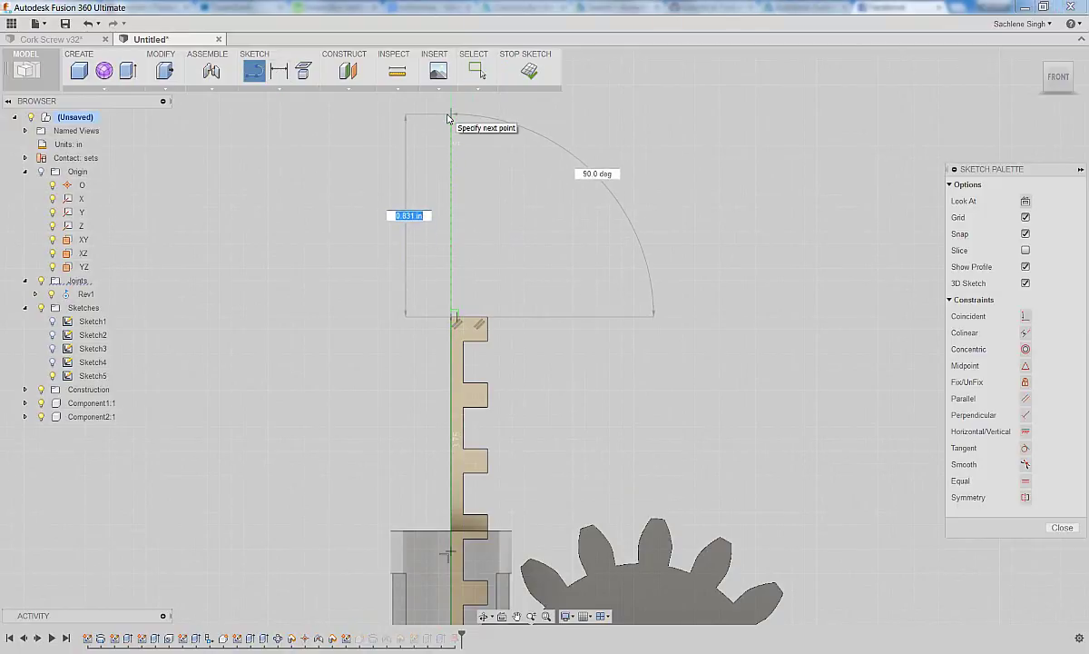
type("1")
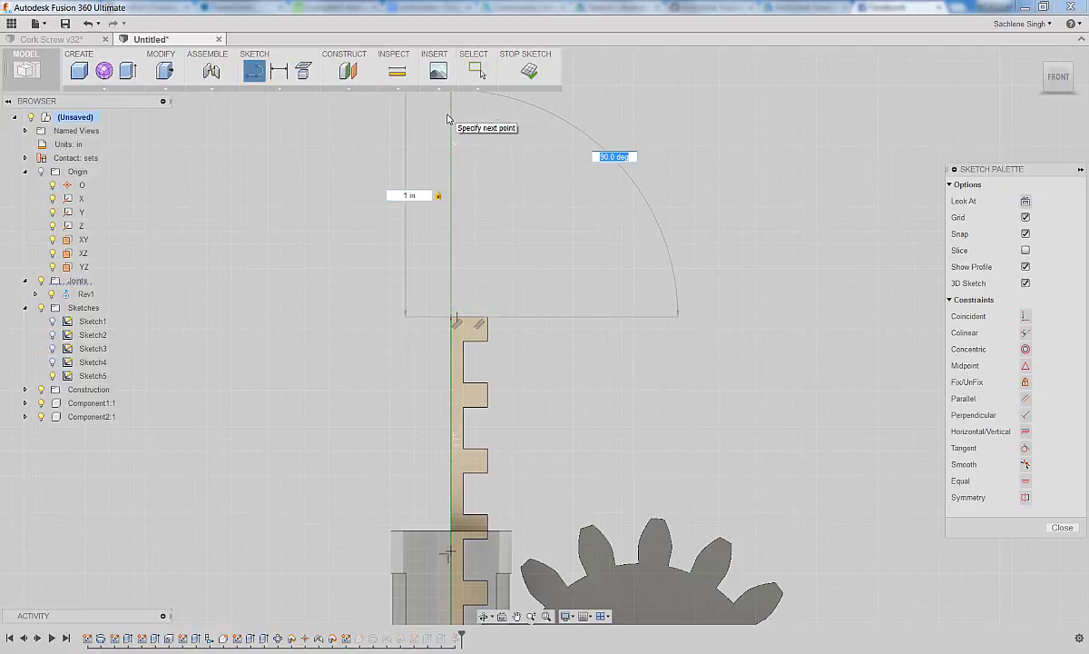
scroll(451, 363, "down", 3)
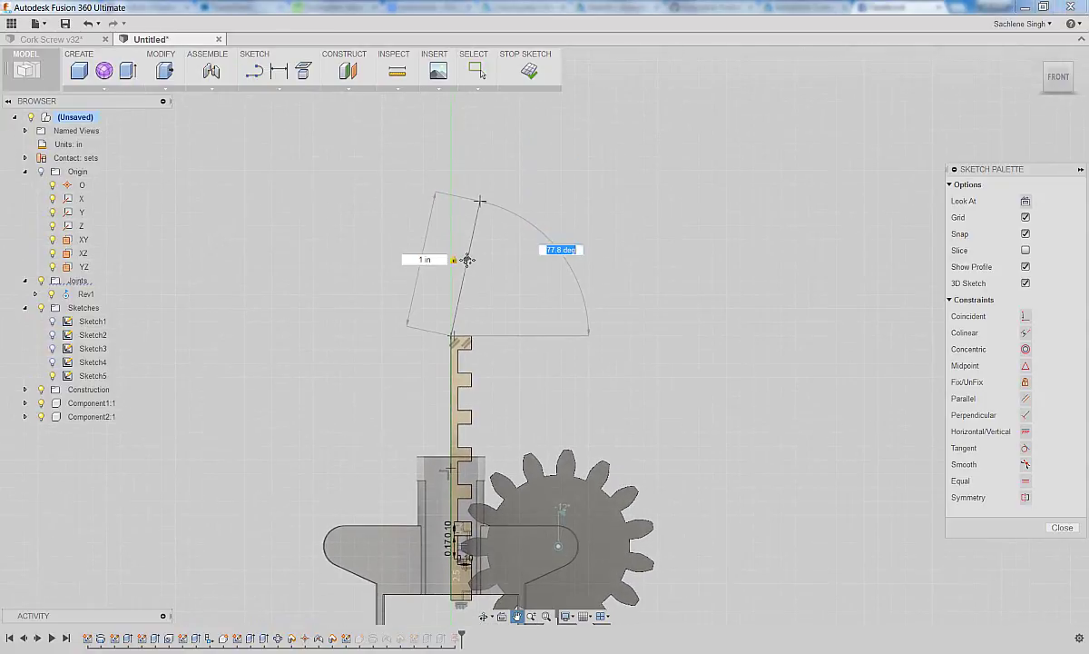
left_click(451, 199)
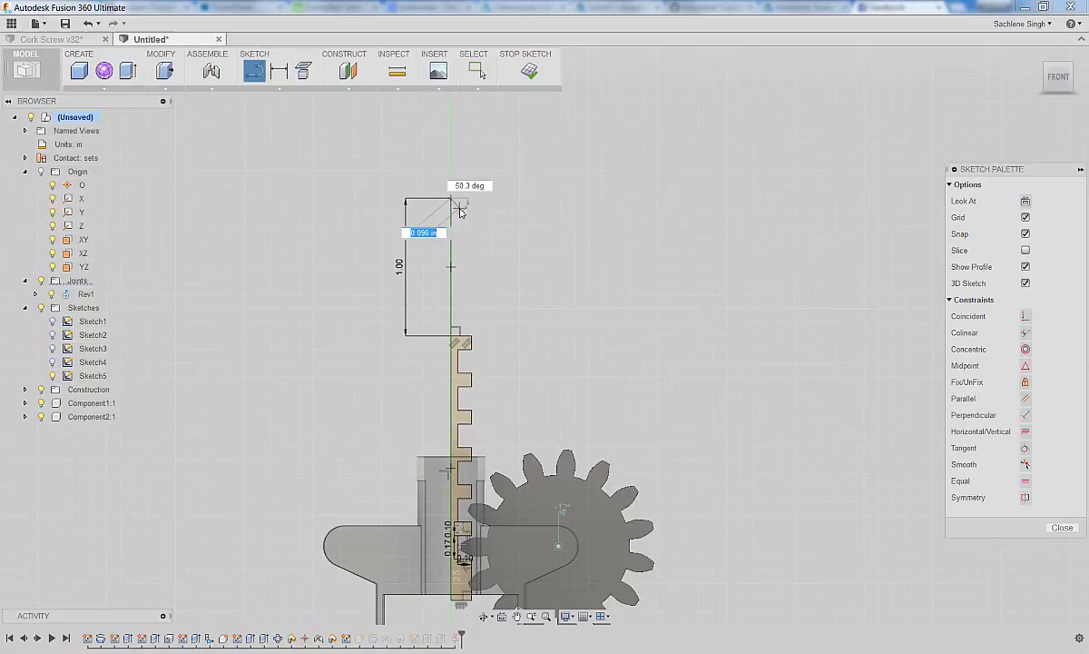
scroll(455, 334, "up", 3)
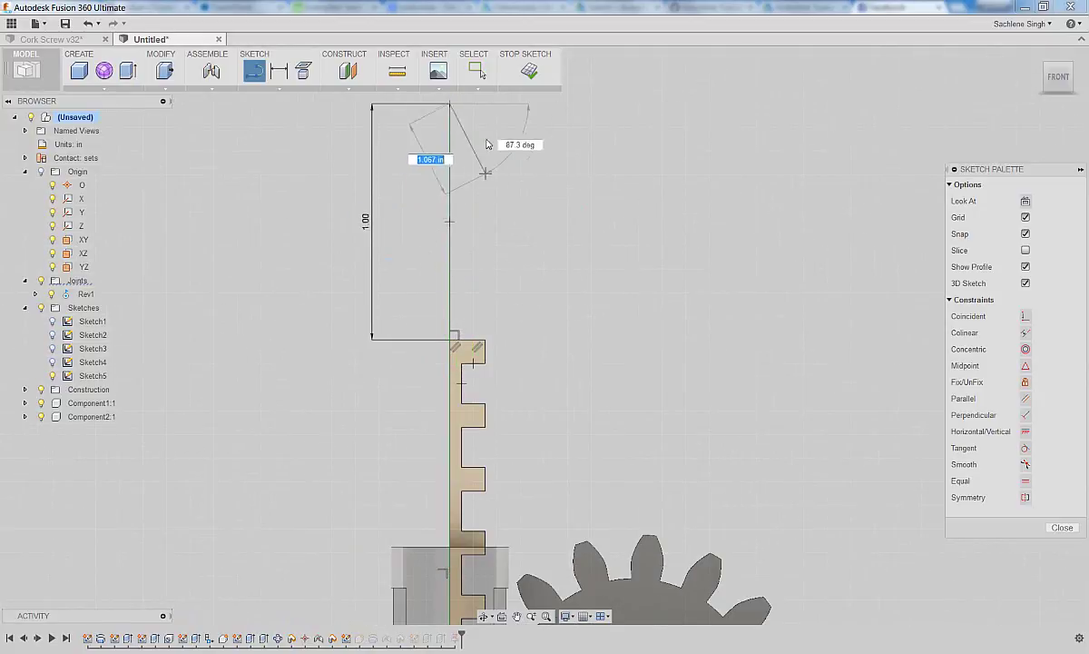
left_click(464, 108)
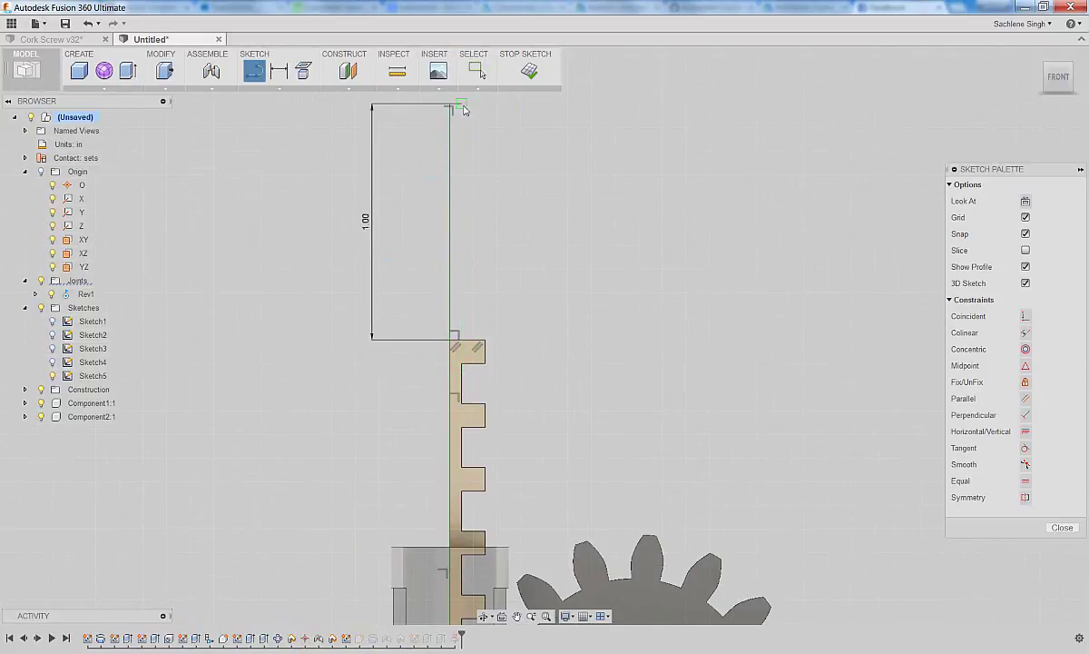
left_click(464, 343)
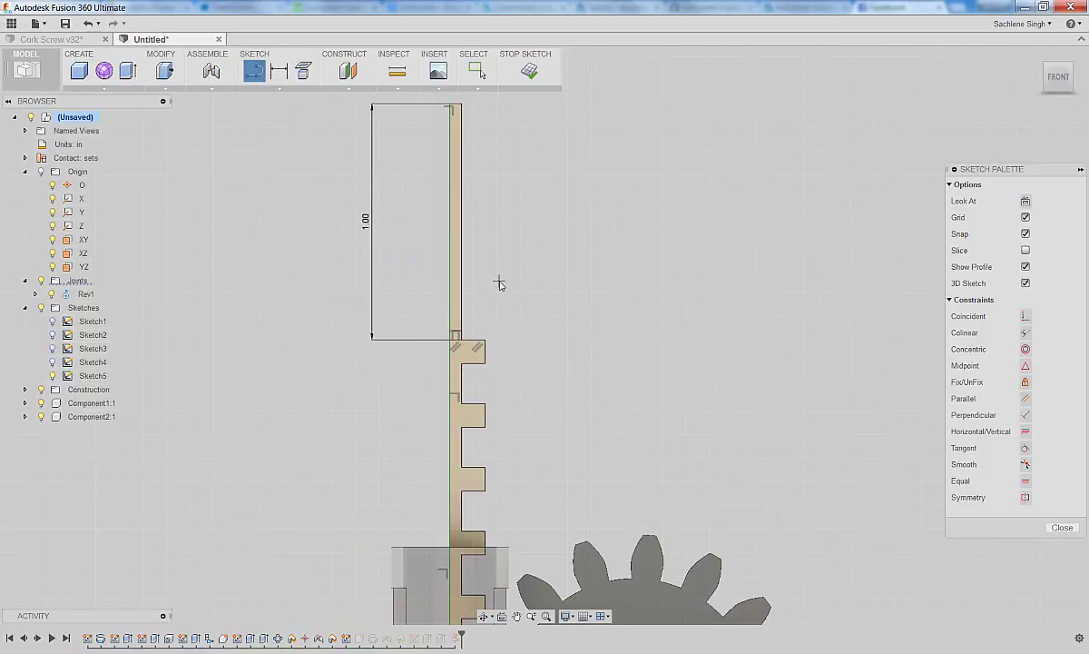
Trim the line segment separating the new rod profile from the shaft profile, and finish the sketch.
left_click(291, 90)
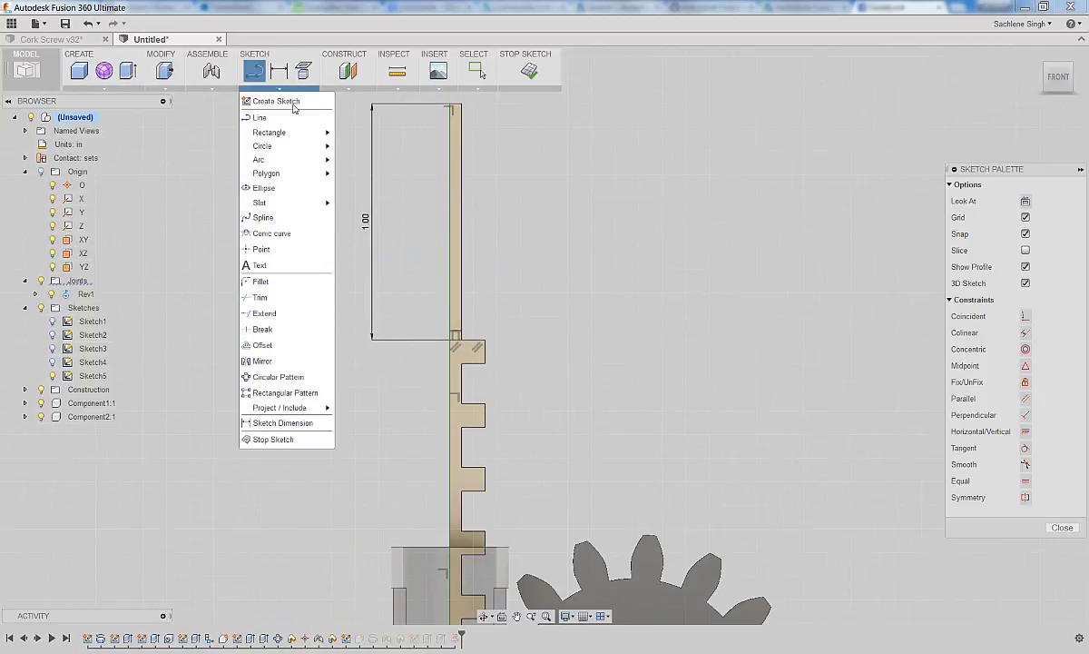
left_click(272, 297)
scroll(455, 348, "up", 10)
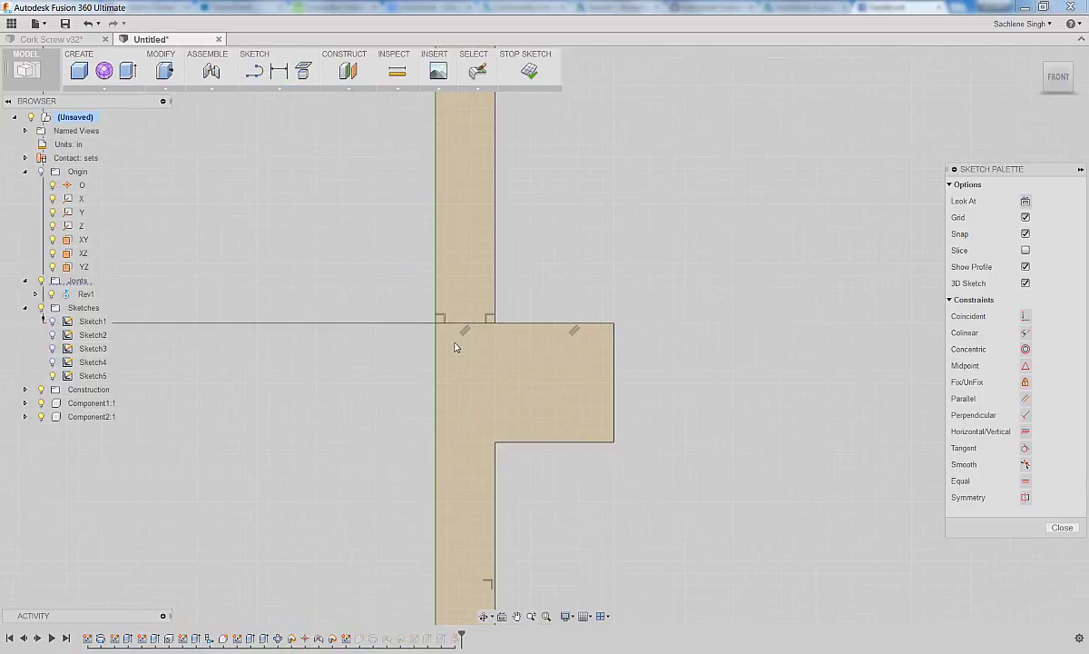
left_click(461, 314)
scroll(462, 347, "down", 8)
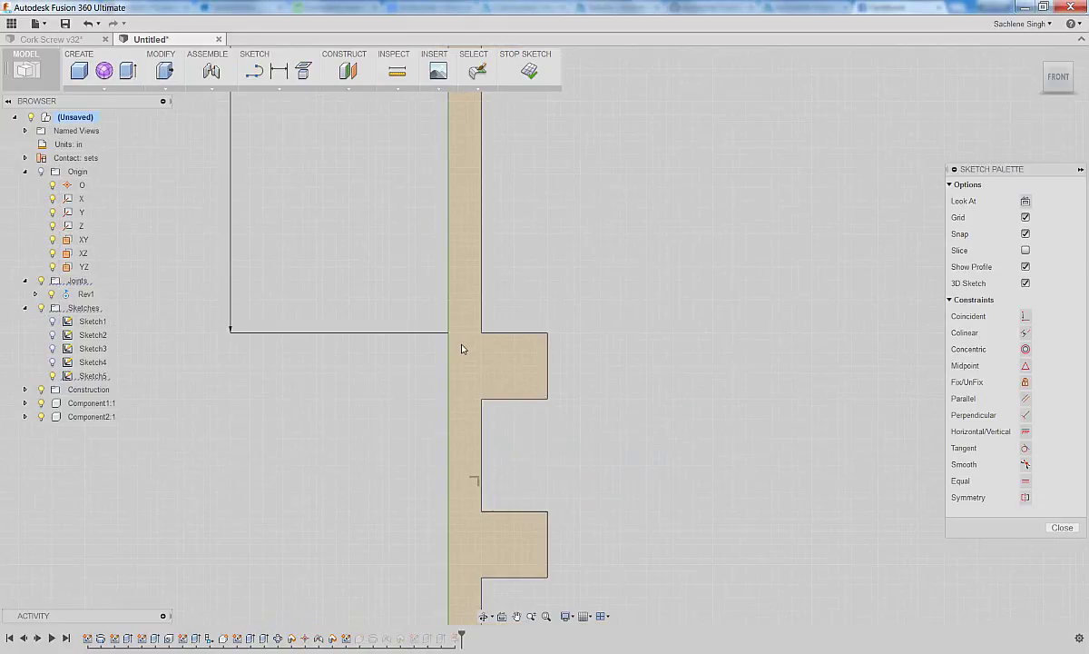
left_click(535, 78)
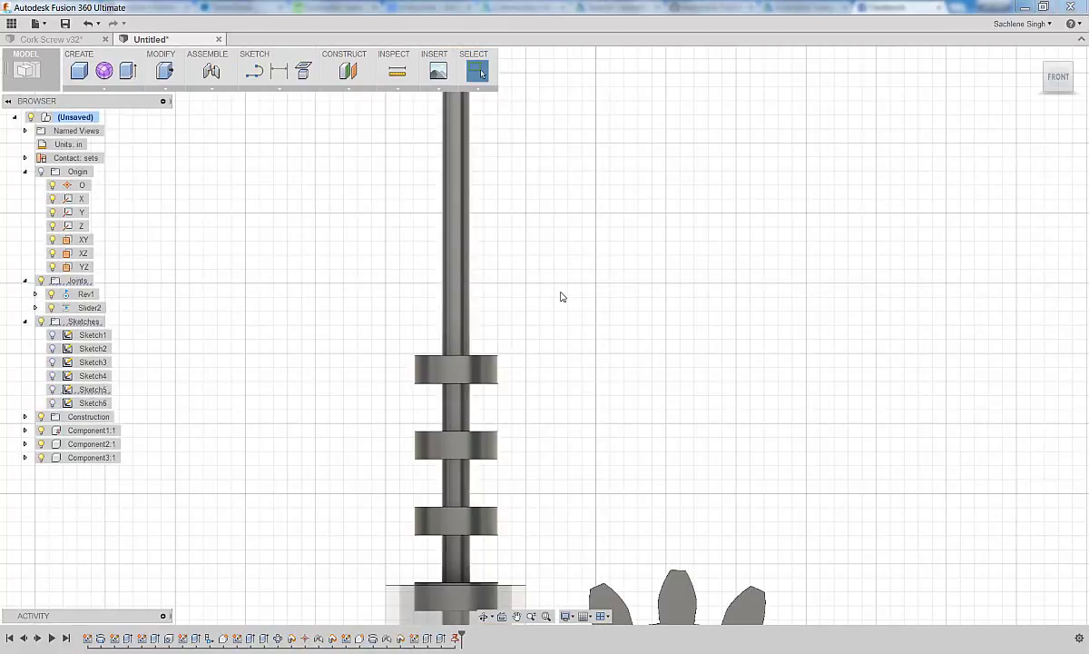
Create a form and start a sculpted cylinder on the YZ plane, centred on the rod's upper end, with a 0.50 in diameter.
scroll(559, 309, "down", 3)
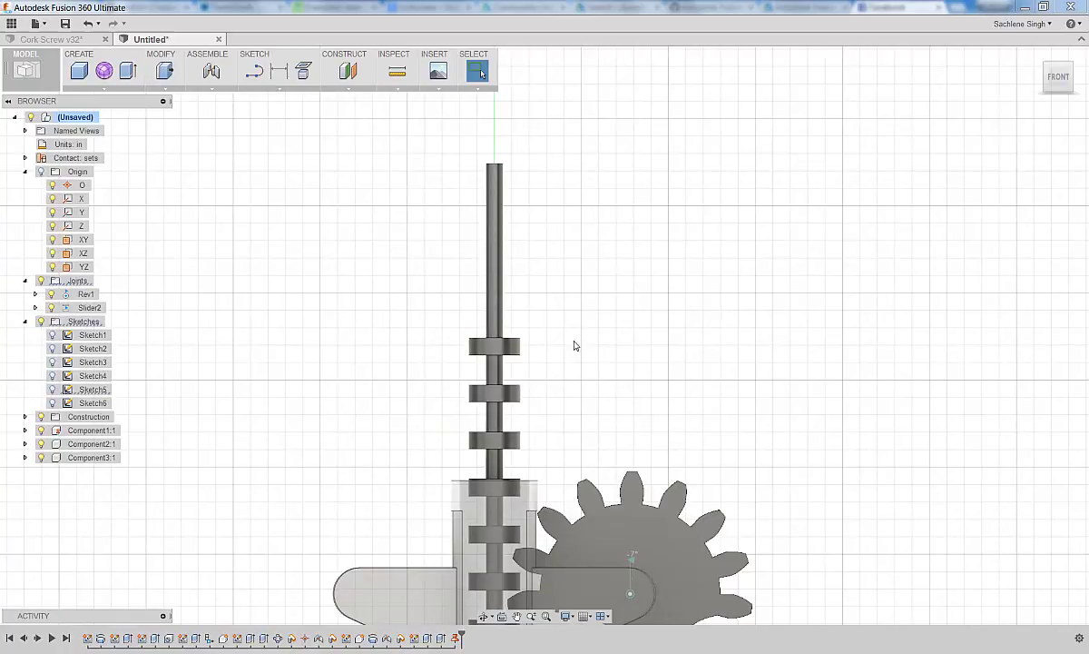
middle_click_drag(551, 311, 621, 315, "shift")
scroll(601, 310, "down", 4)
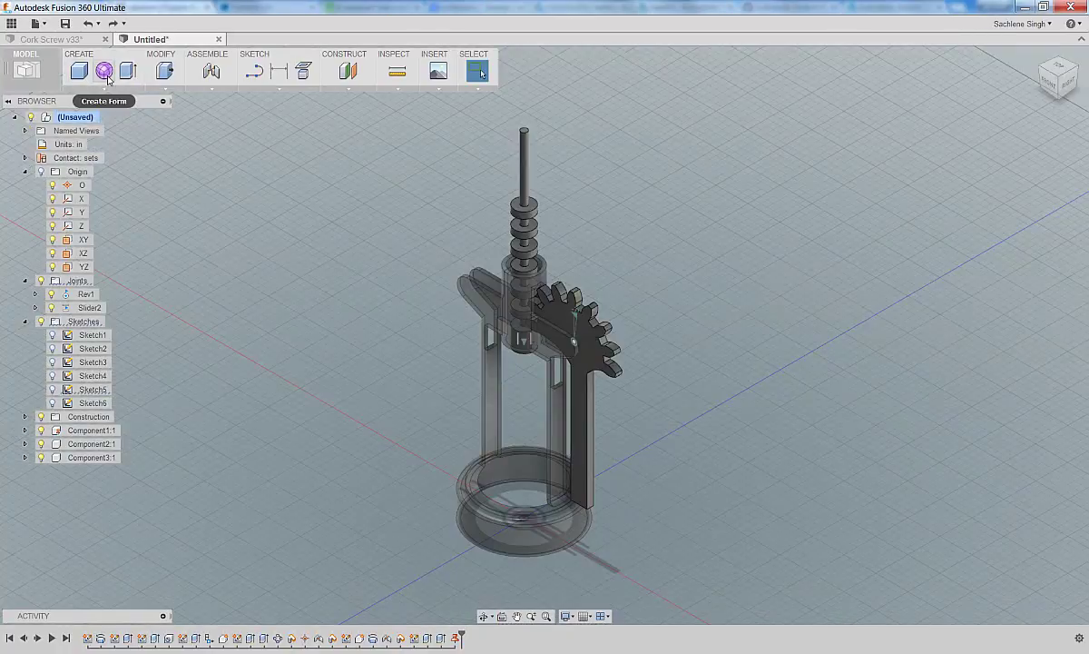
left_click(105, 75)
left_click(92, 94)
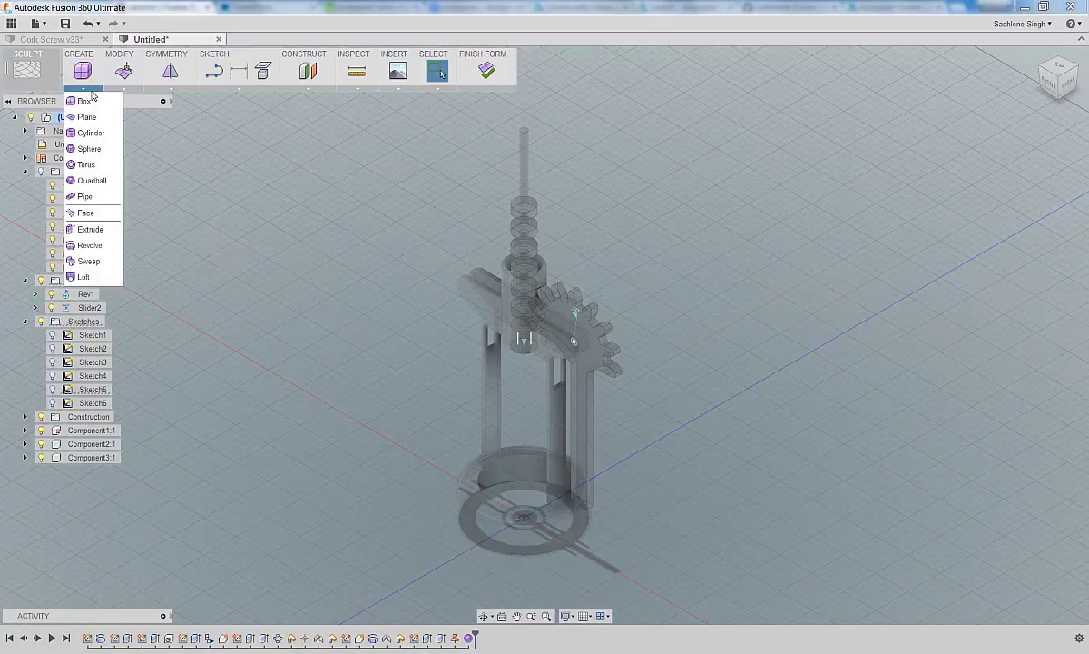
left_click(90, 132)
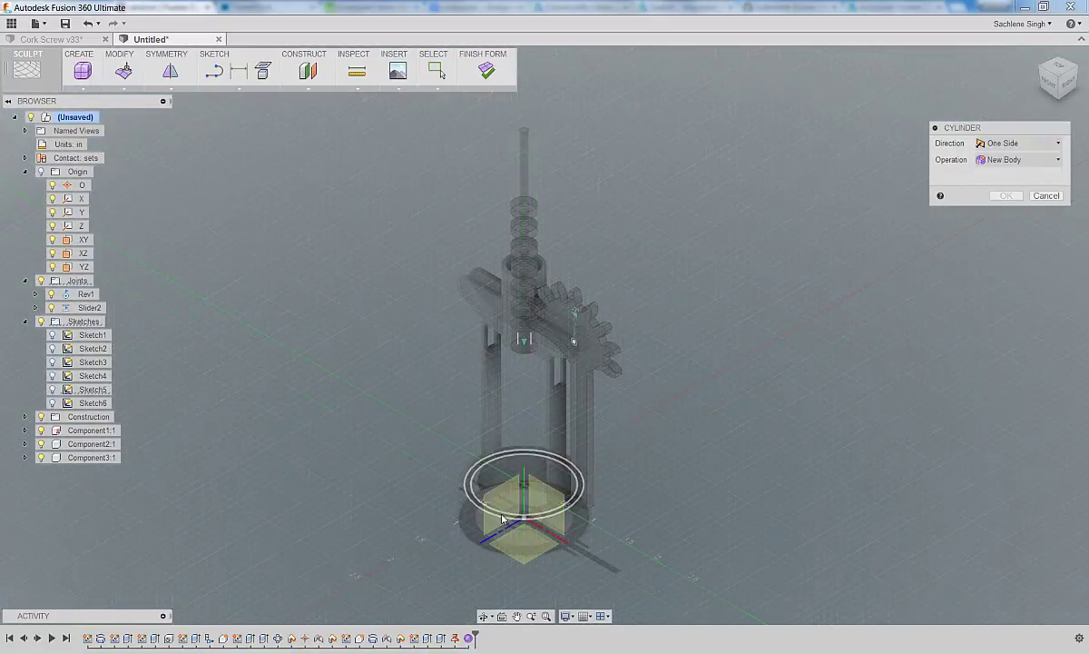
left_click(498, 528)
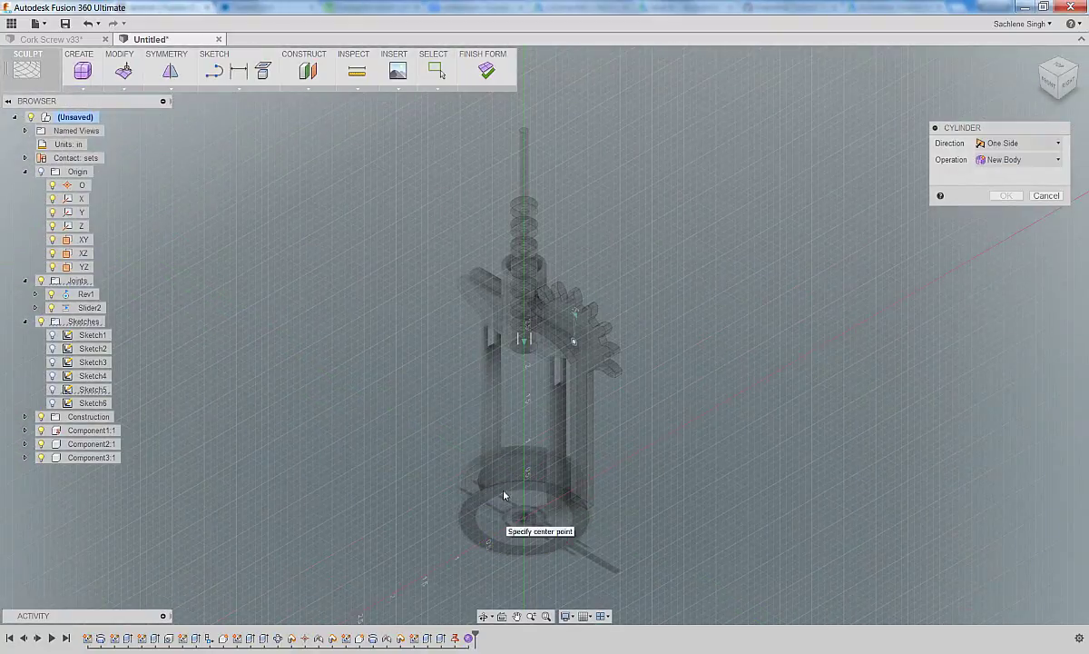
left_click(1058, 86)
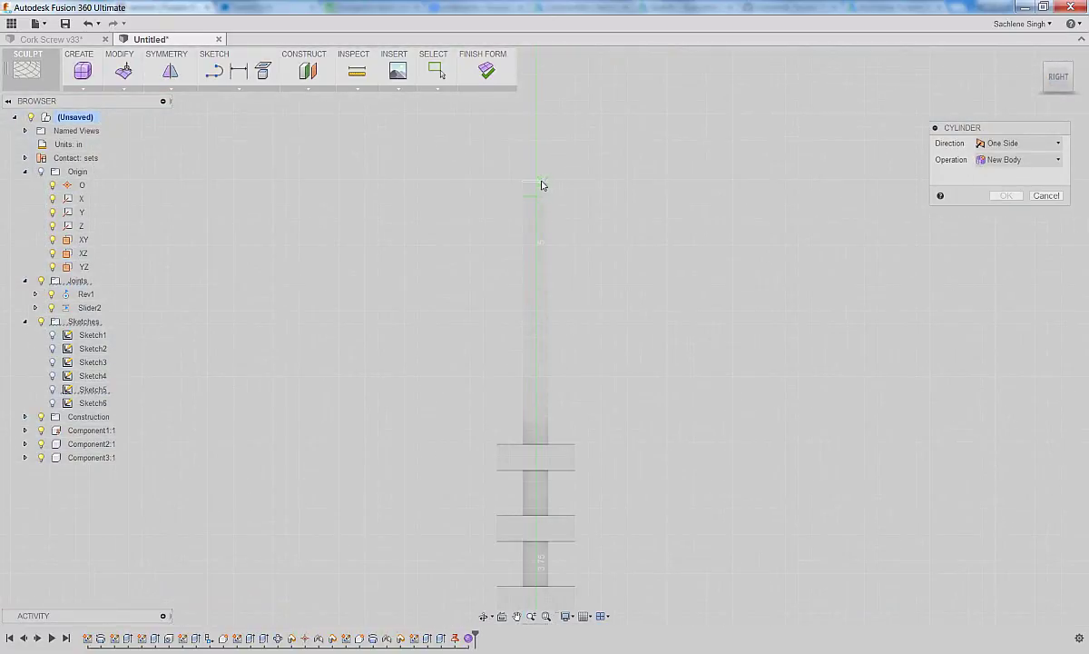
left_click(536, 182)
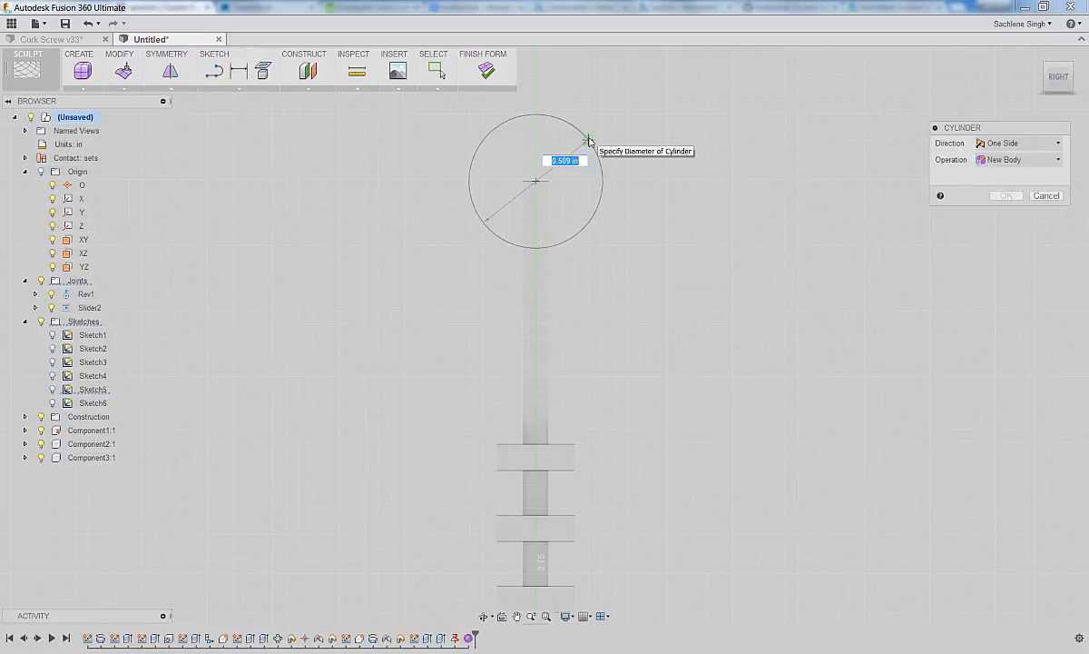
left_click(588, 141)
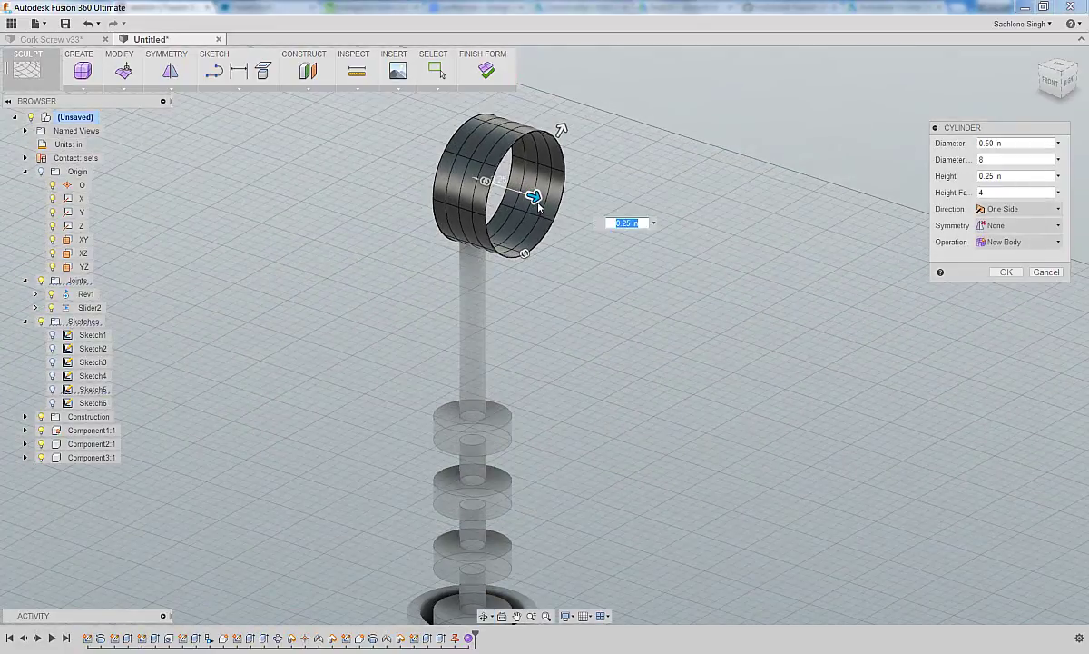
Extend the cylinder symmetrically to both sides of the rod, with a height of 2.60 in and 6 height faces.
left_click_drag(538, 206, 735, 262)
left_click(979, 210)
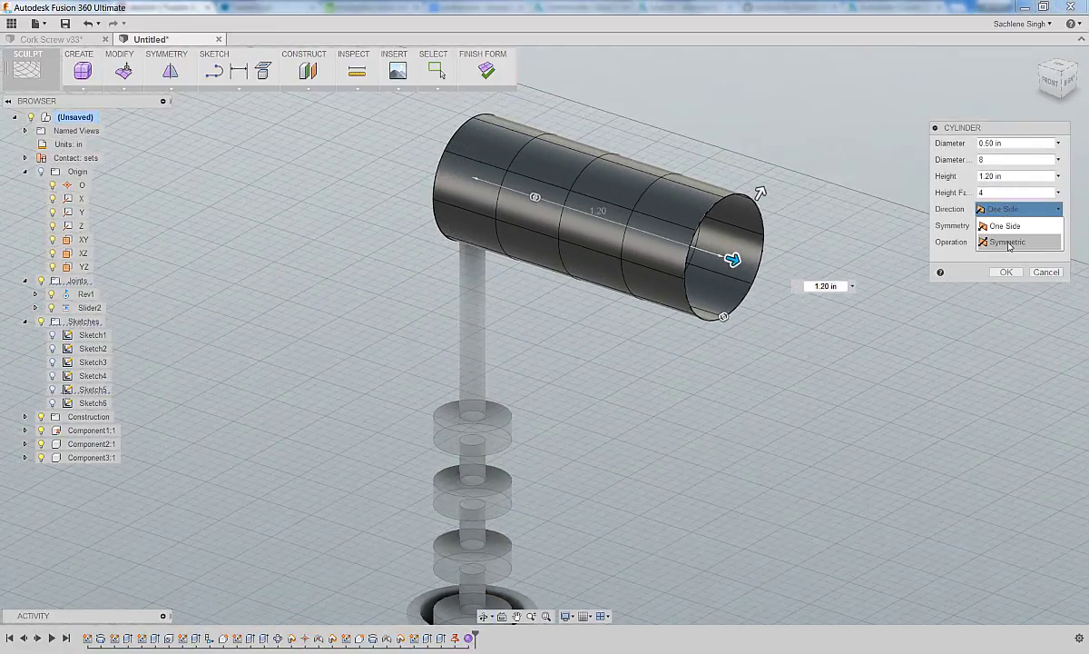
left_click(994, 230)
middle_click_drag(611, 347, 623, 375, "shift")
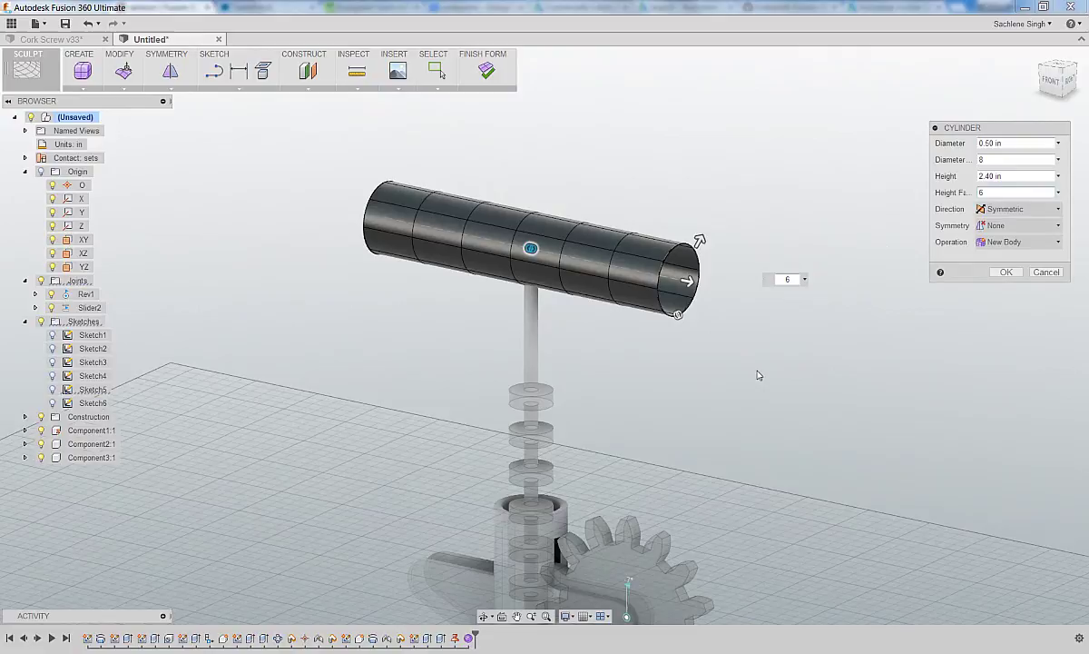
left_click_drag(687, 282, 700, 284)
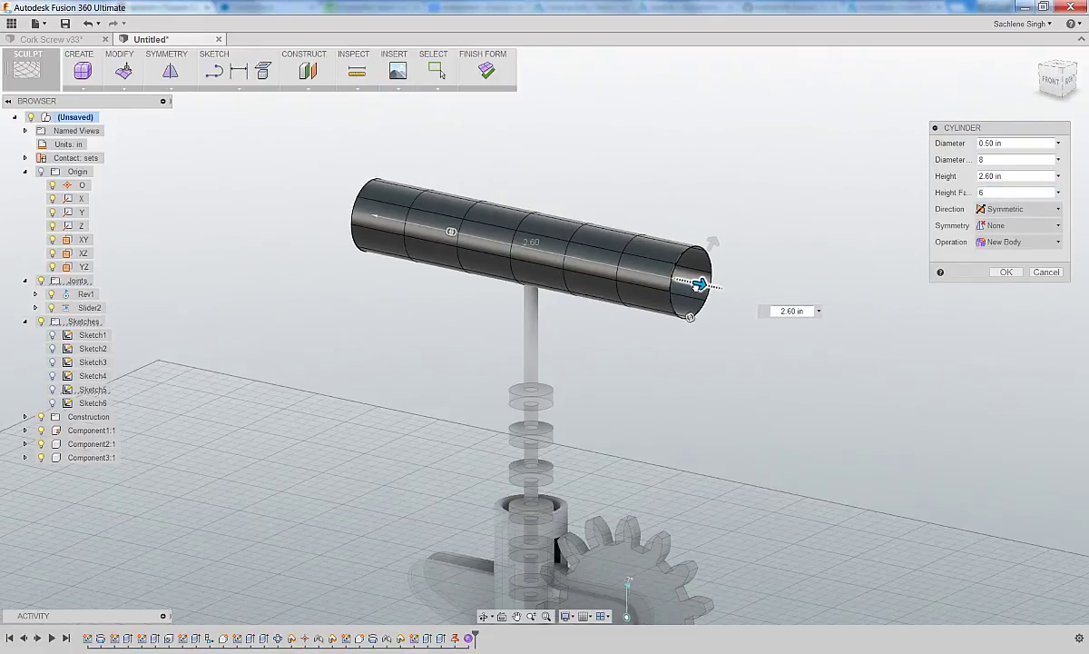
mouse_move(608, 360)
middle_mouse_down("shift")
mouse_move(637, 343)
mouse_move(607, 358)
middle_mouse_up("shift")
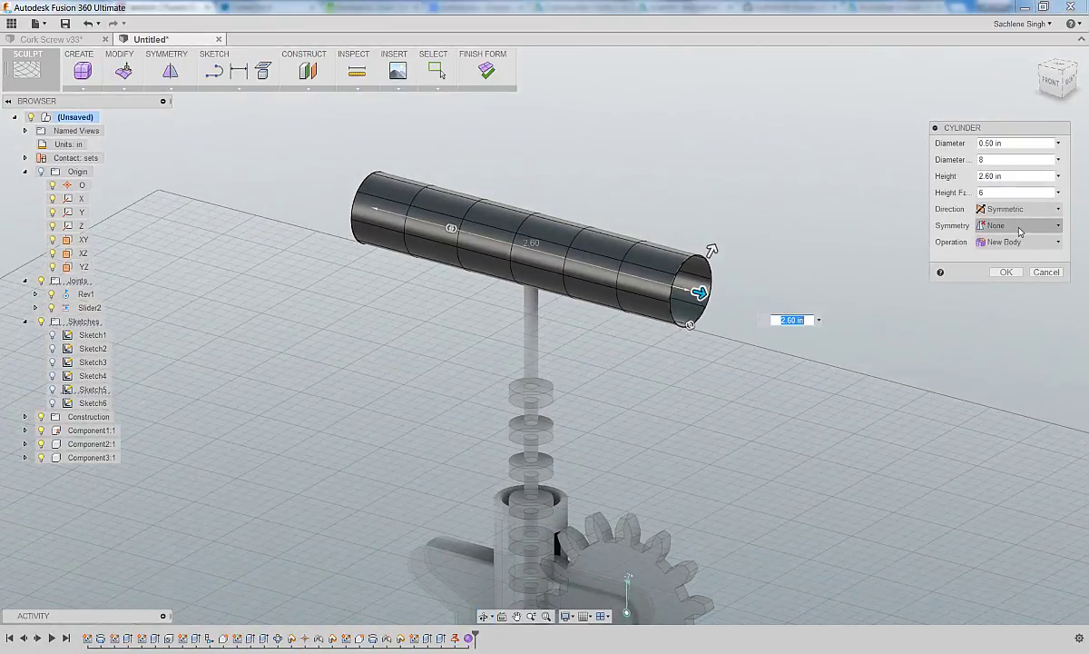
Turn on mirror symmetry in X, Y and Z for the sculpted cylinder and create it as a new body.
left_click(955, 224)
left_click(987, 259)
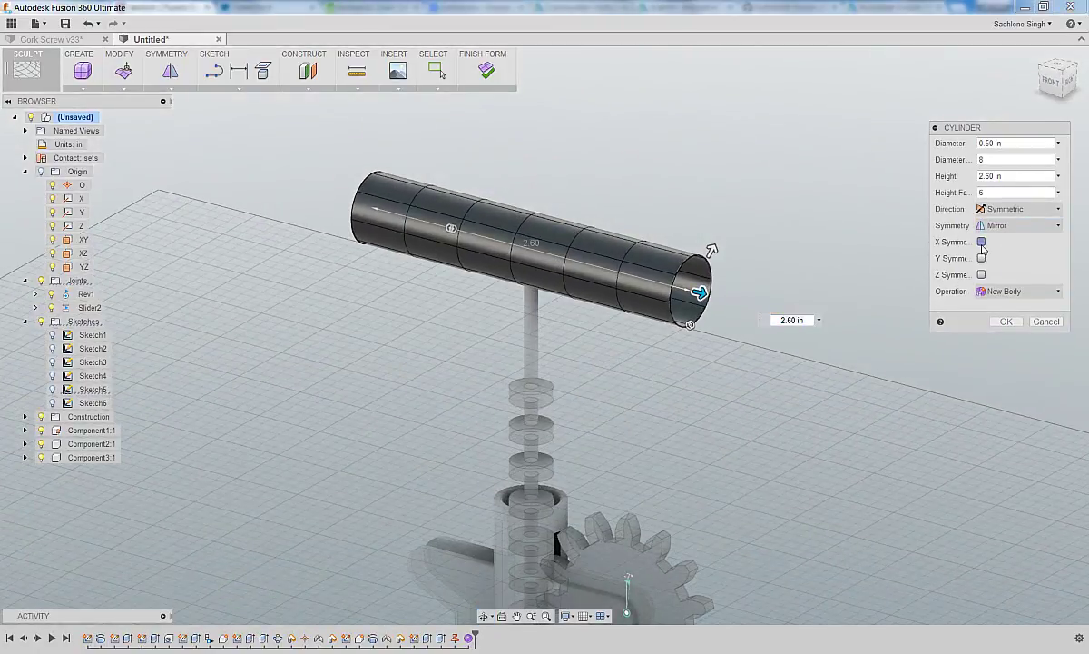
left_click(981, 241)
left_click(981, 258)
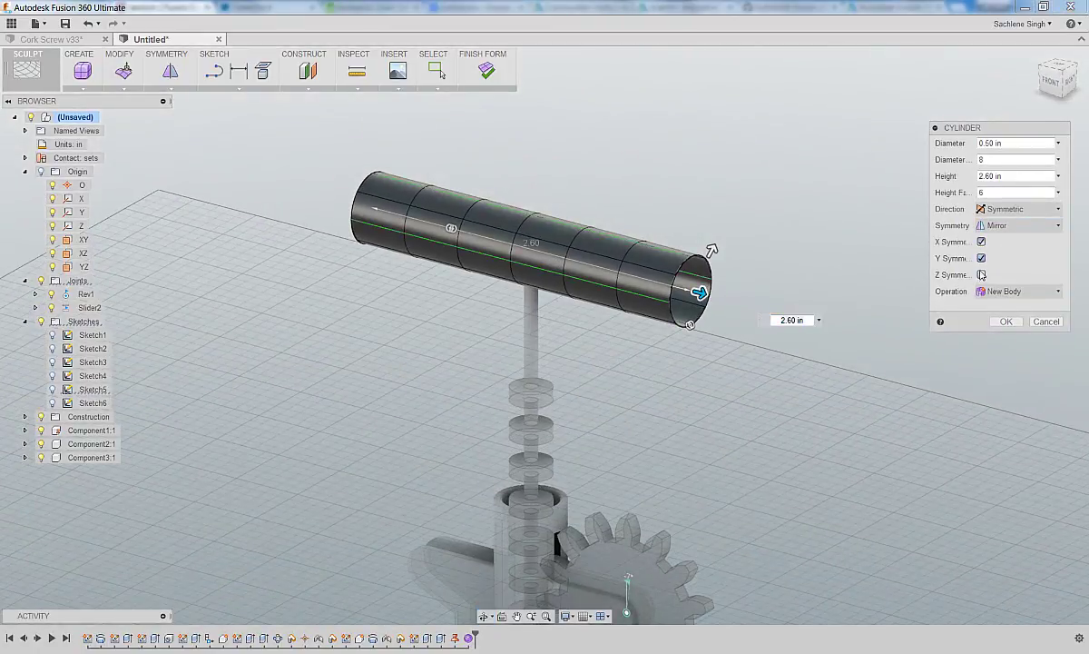
left_click(1006, 322)
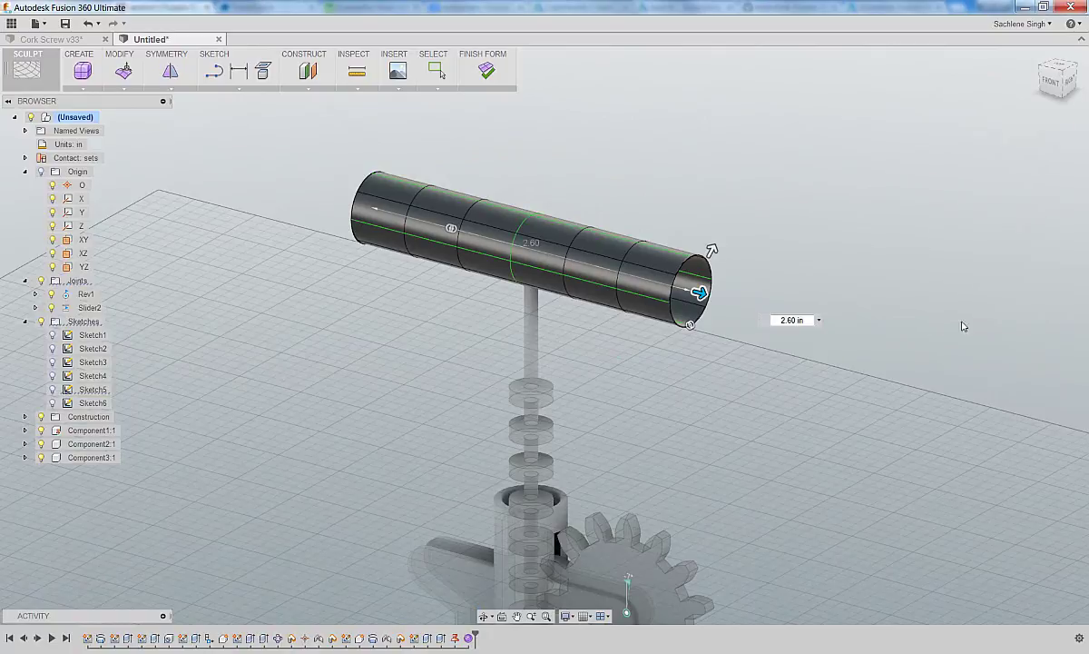
Scale the edge loops next to the cylinder's two ends uniformly to about 0.67, narrowing the handle there.
double_click(620, 280)
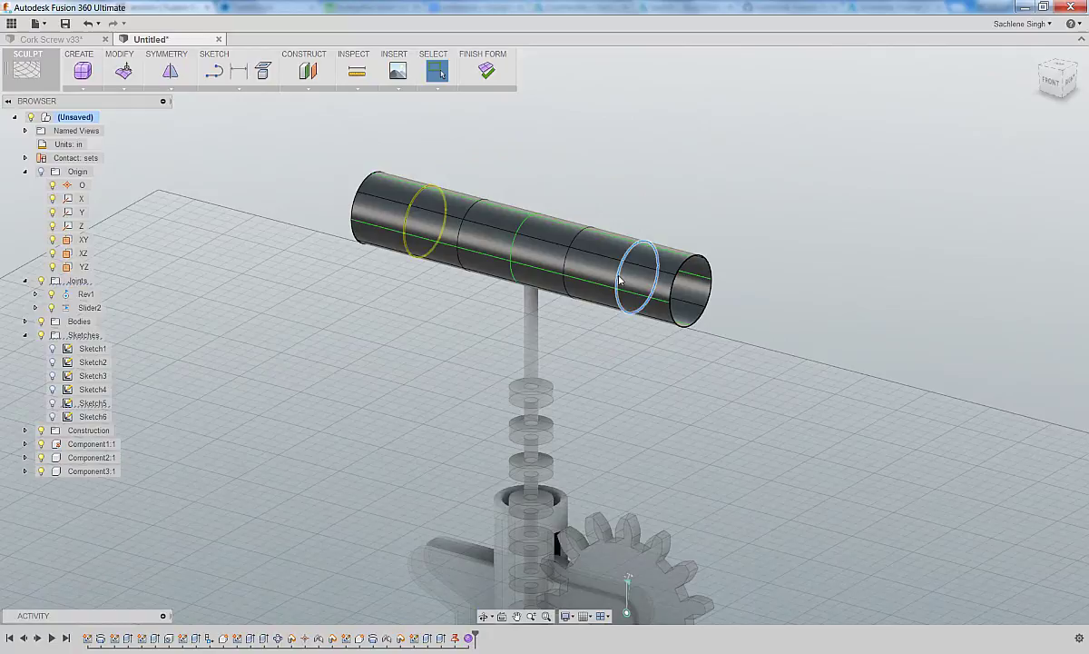
right_click(621, 276)
left_click(661, 260)
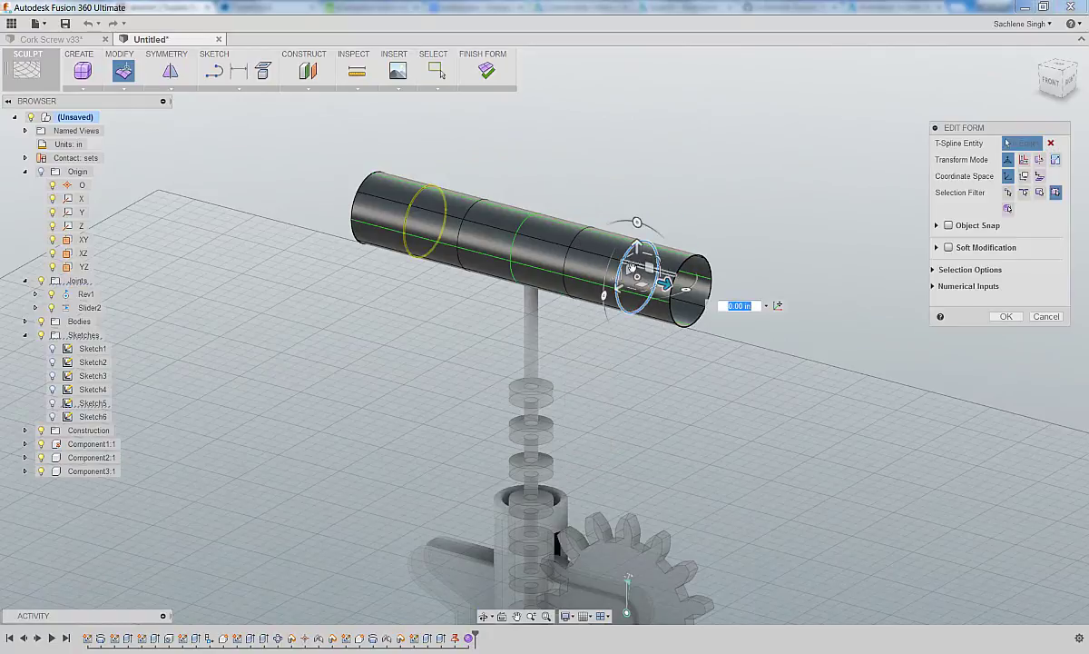
left_click_drag(638, 275, 646, 286)
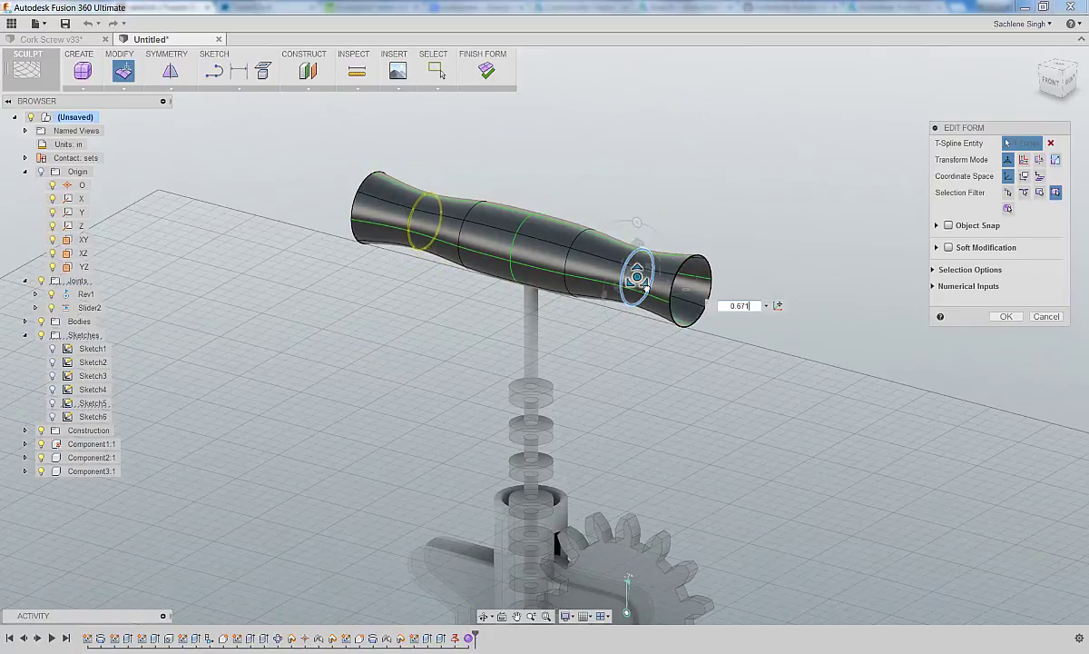
left_click(645, 379)
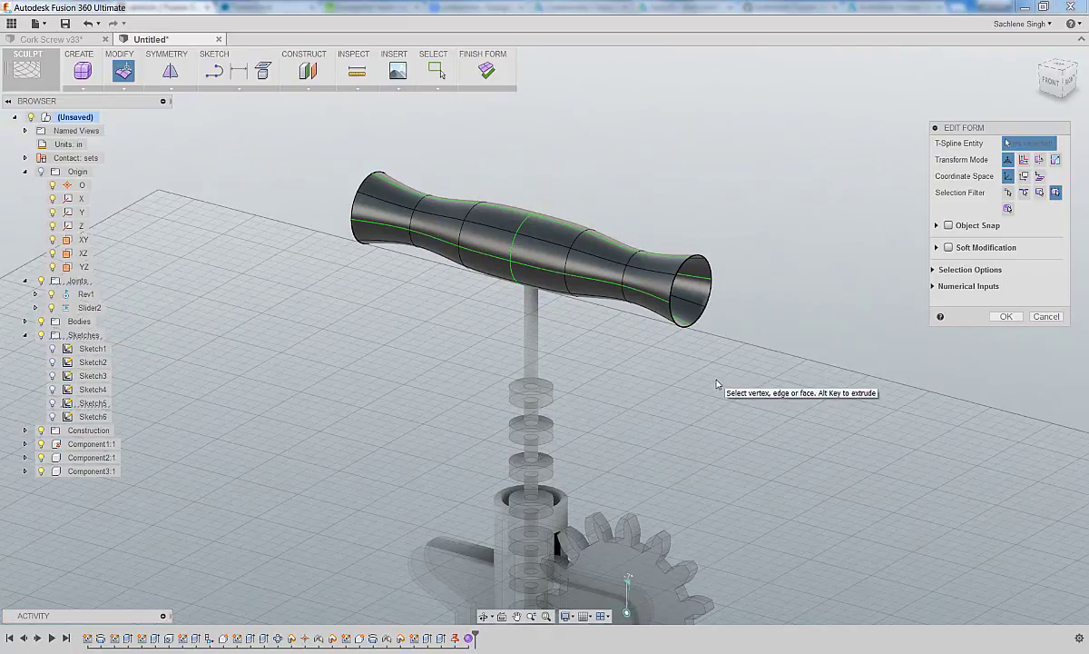
Cap both handle ends by extruding the open edge loops inward twice with uniform scaling, nearly to a point the second time.
double_click(671, 291)
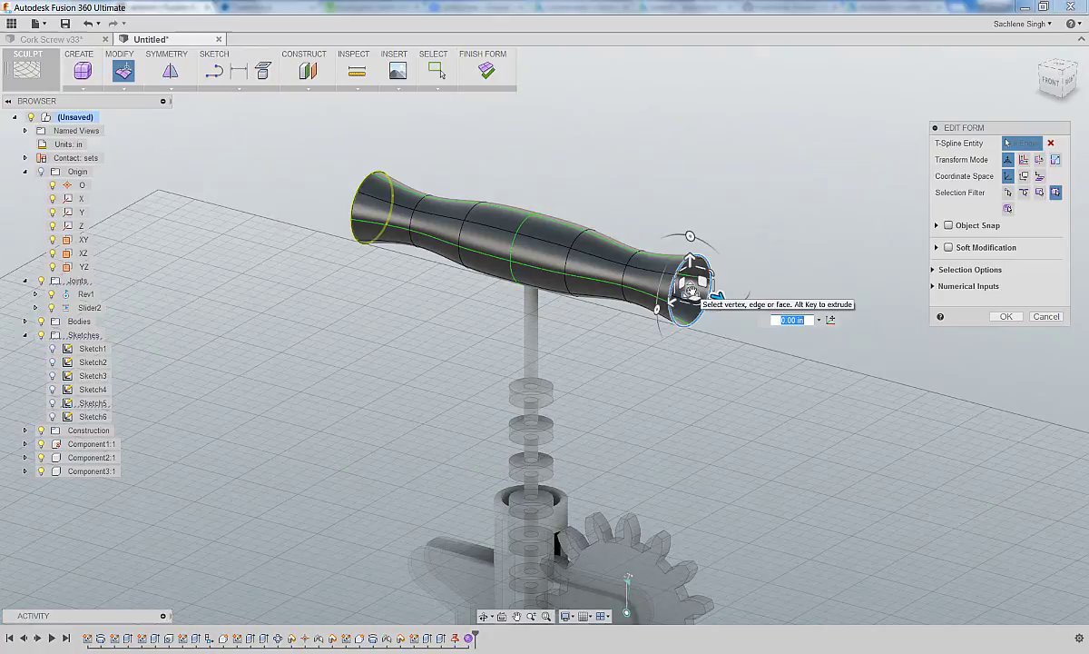
left_click_drag(690, 289, 686, 286)
scroll(687, 286, "up", 3)
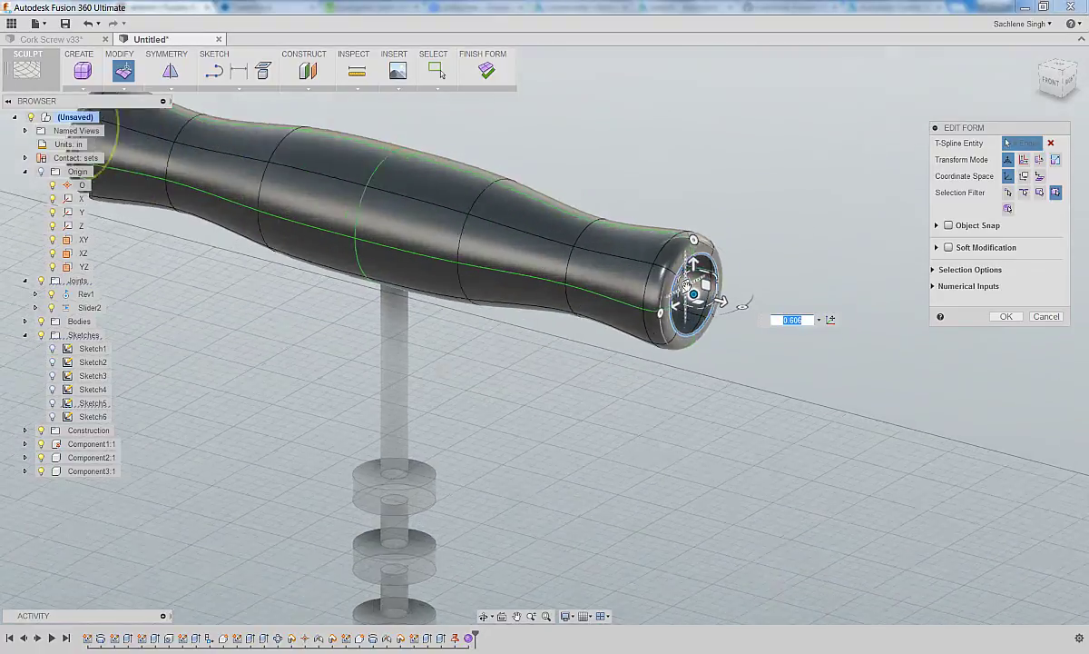
scroll(687, 286, "up", 5)
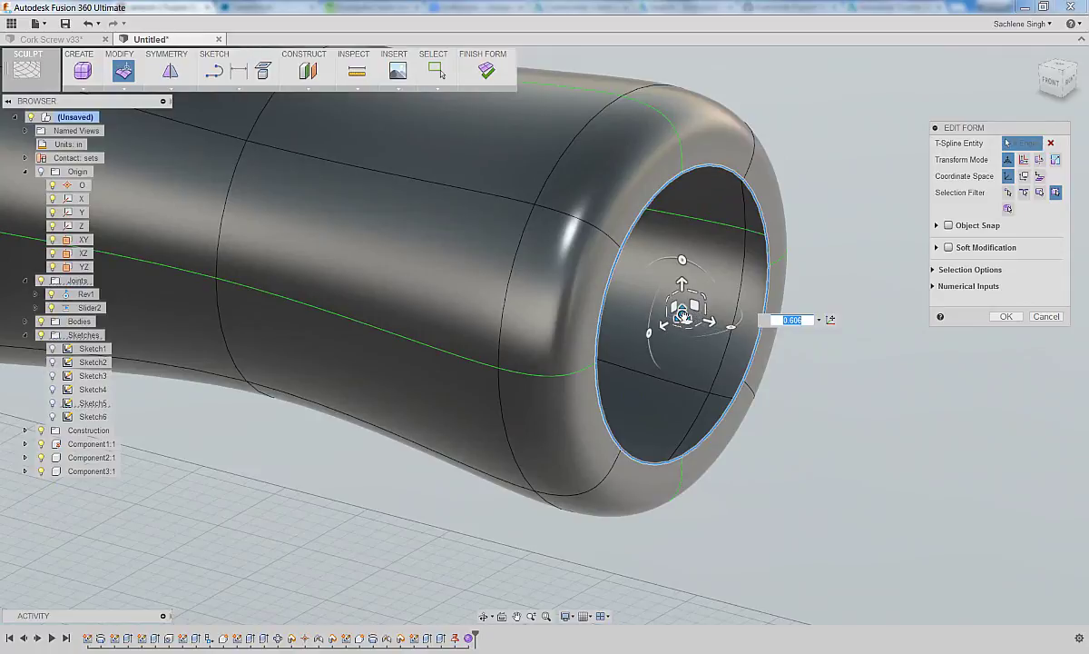
left_click_drag(683, 314, 610, 211)
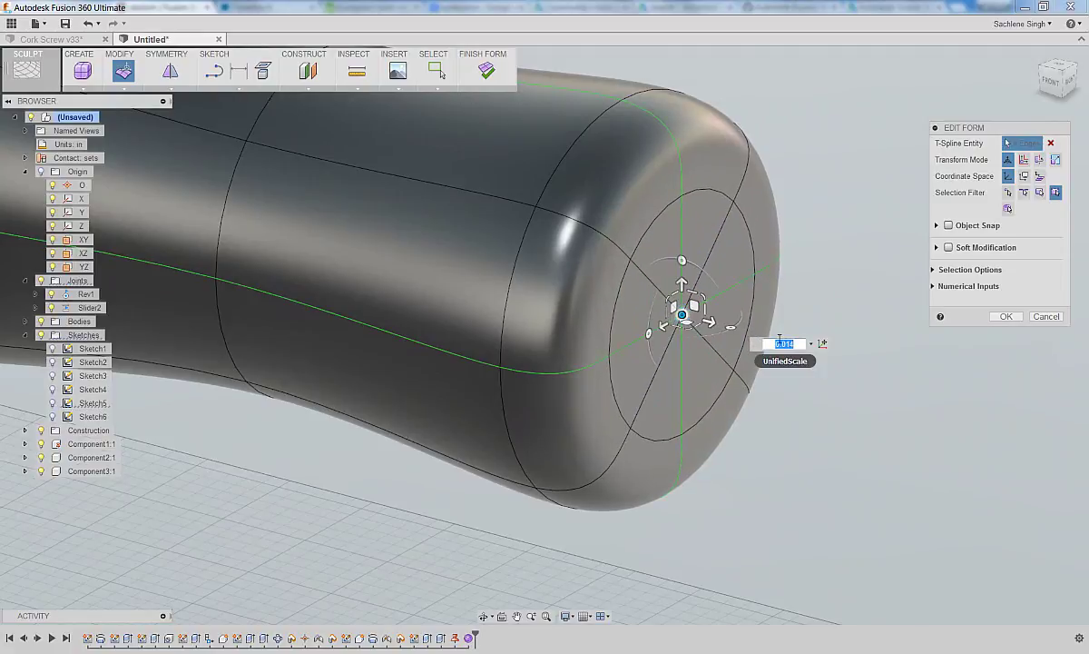
key("Return")
Finish the sculpted handle form and return to solid modelling.
scroll(554, 328, "down", 3)
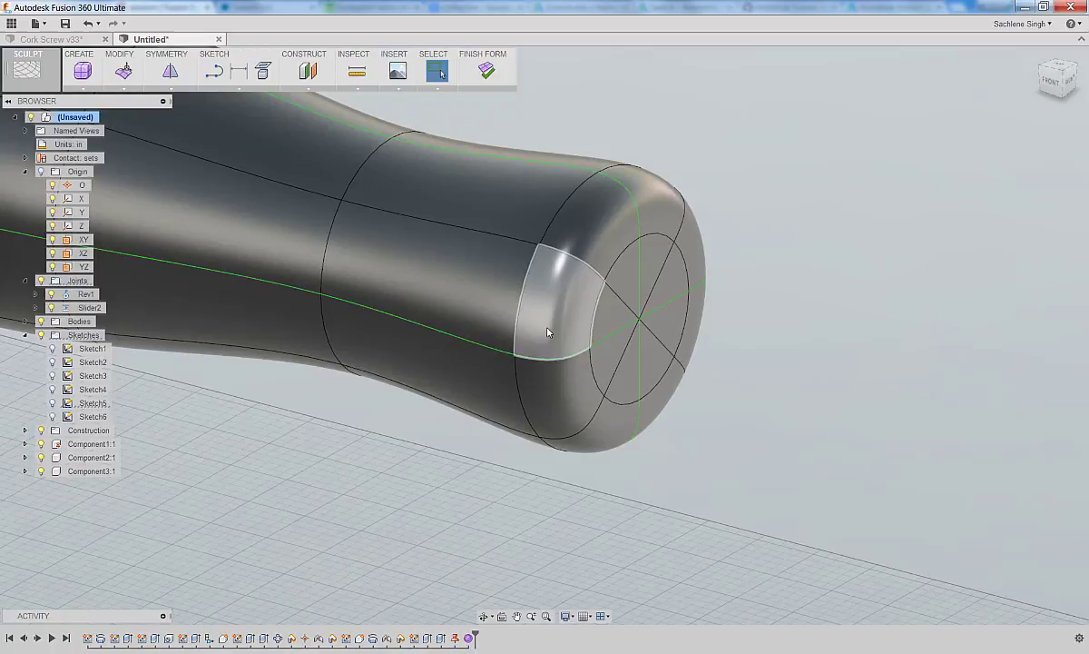
middle_click_drag(409, 461, 601, 453)
scroll(602, 454, "down", 5)
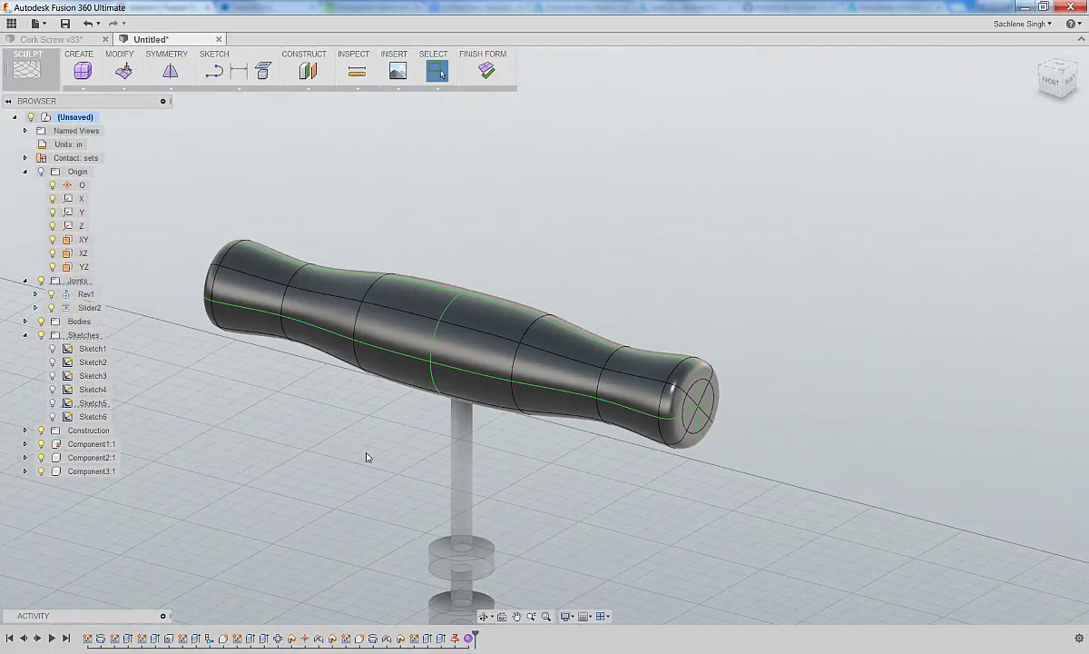
mouse_move(368, 457)
middle_mouse_down("shift")
mouse_move(452, 441)
mouse_move(365, 438)
mouse_move(372, 447)
middle_mouse_up("shift")
left_click(484, 72)
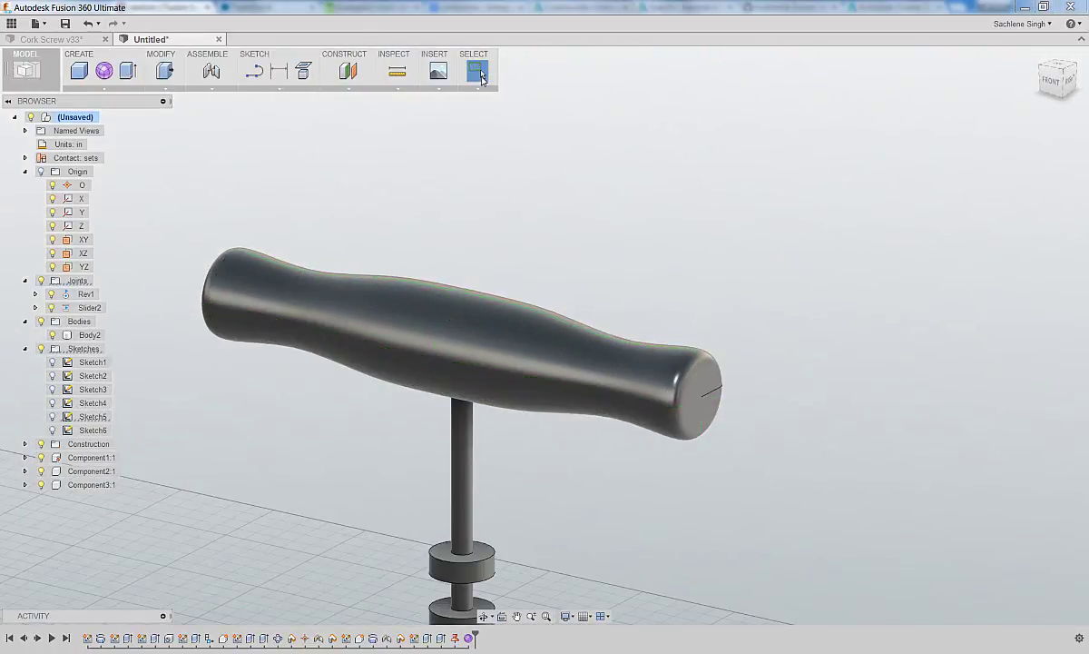
Try the Mahogany - Glossy appearance on the handle body and replace it with Cherry - Glossy.
scroll(545, 174, "down", 3)
right_click(848, 267)
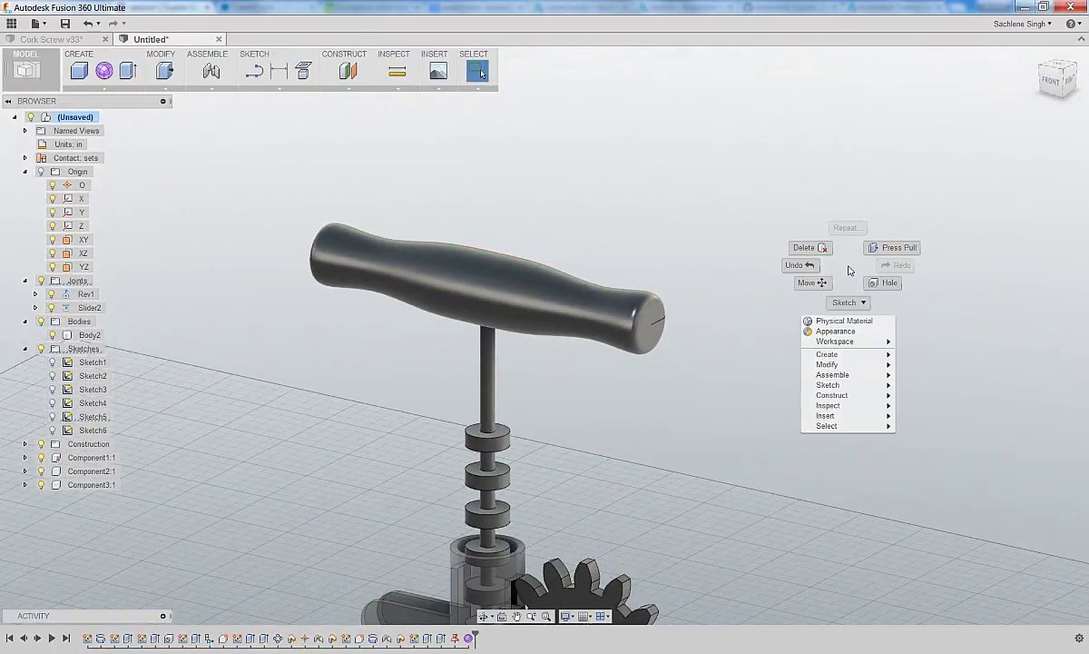
left_click(834, 330)
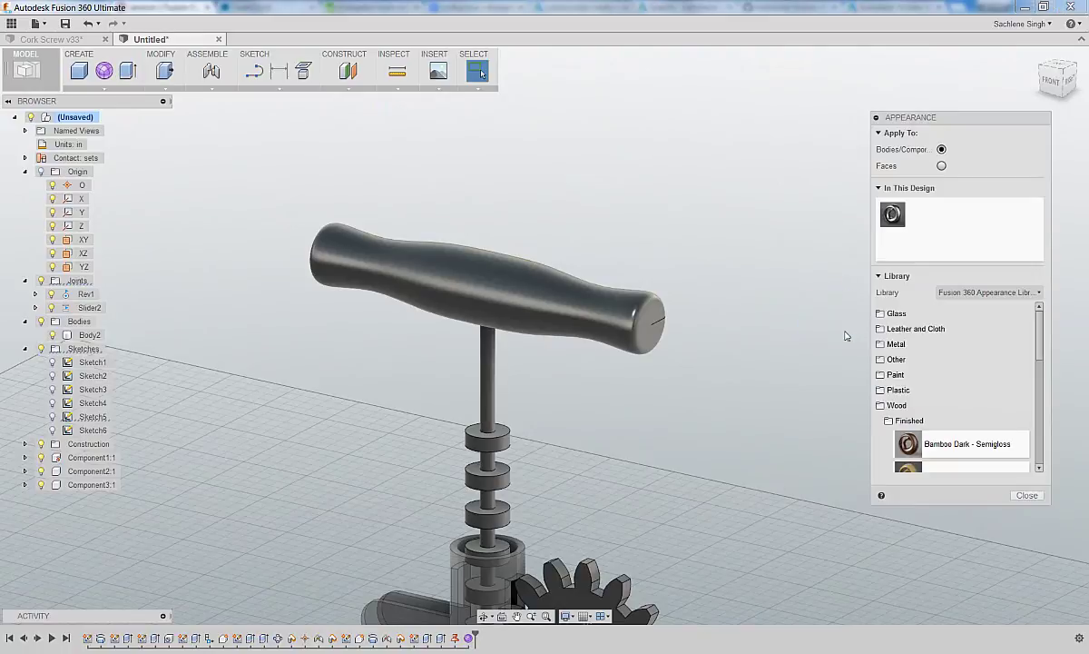
scroll(912, 381, "down", 3)
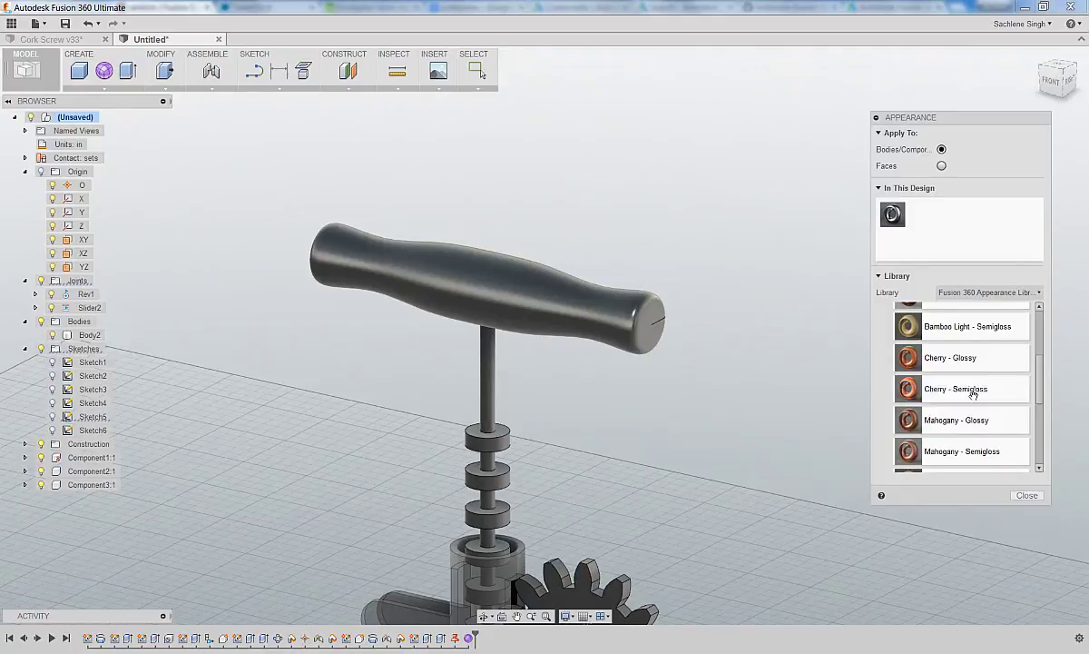
left_click_drag(674, 347, 527, 306)
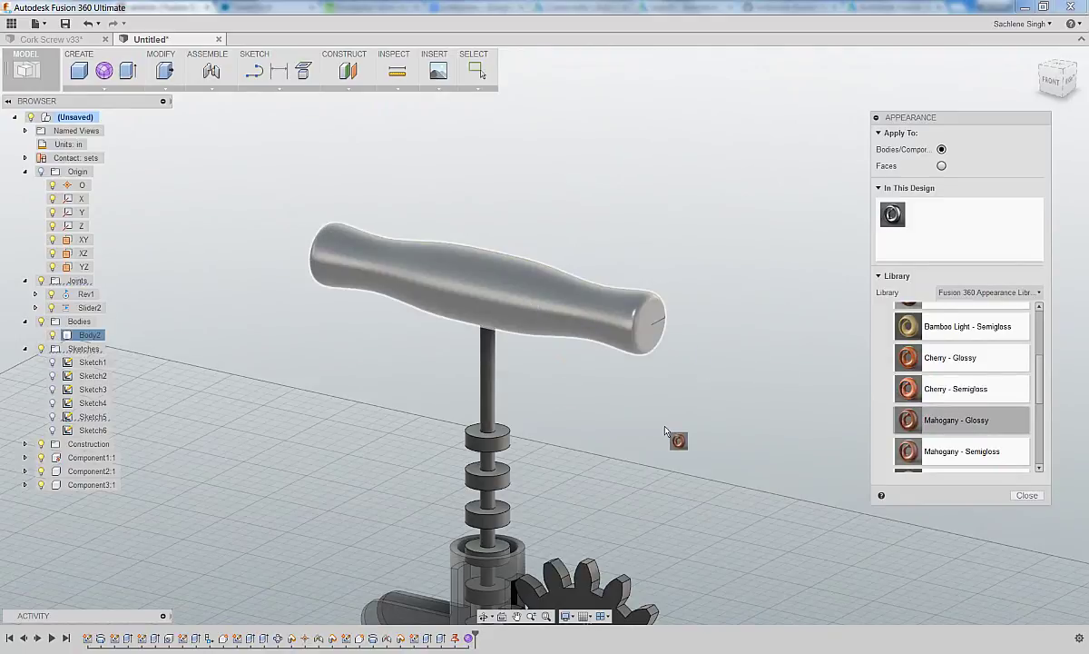
left_click_drag(665, 432, 667, 432)
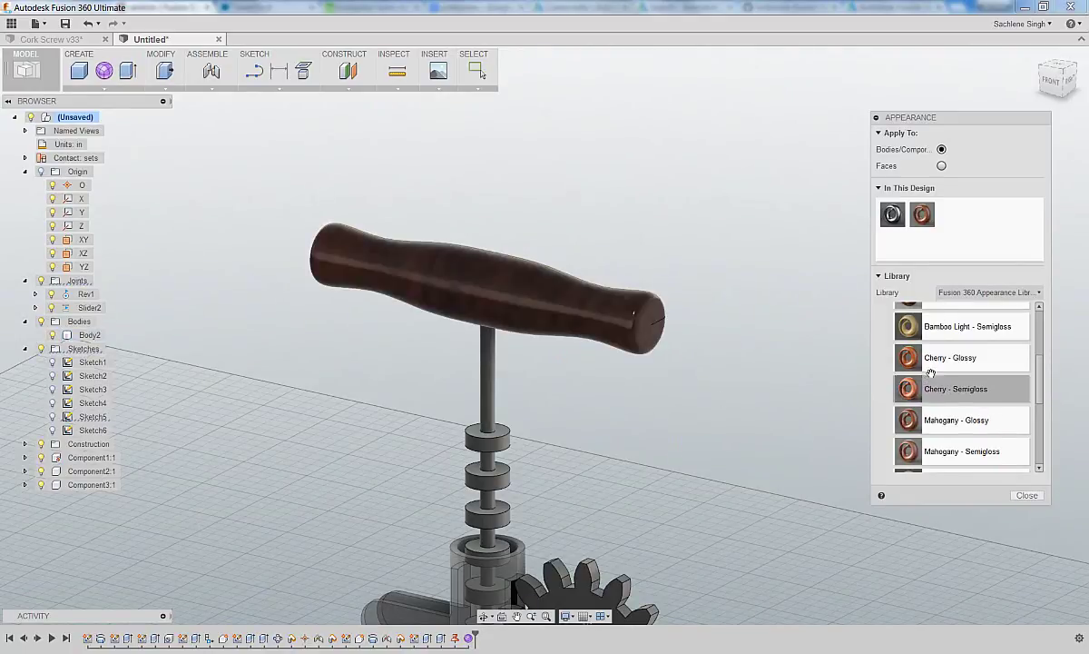
left_click_drag(907, 357, 431, 289)
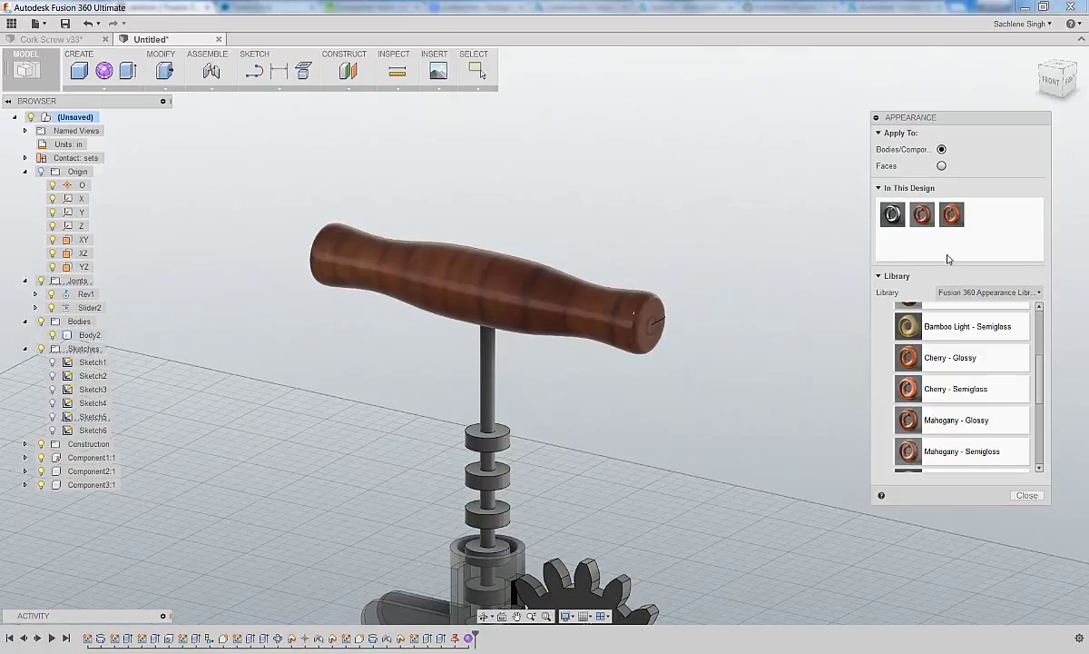
Edit the Cherry - Glossy appearance, setting its rotation to 95 and its reflectance to about 0.022, and close the appearance settings.
right_click(949, 211)
left_click(984, 222)
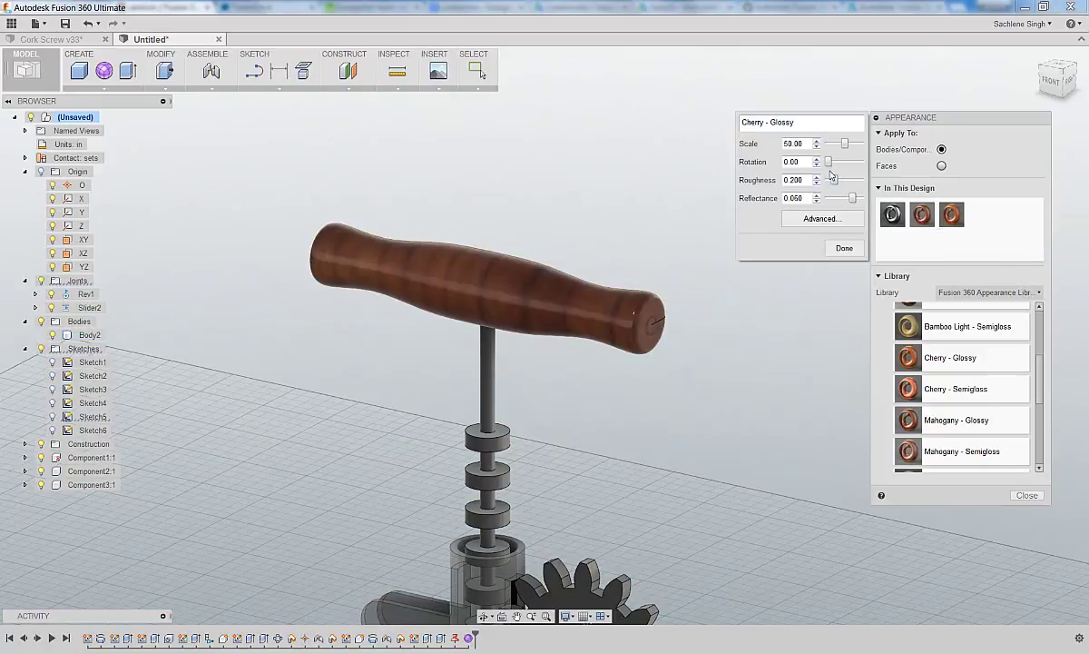
left_click_drag(829, 166, 837, 168)
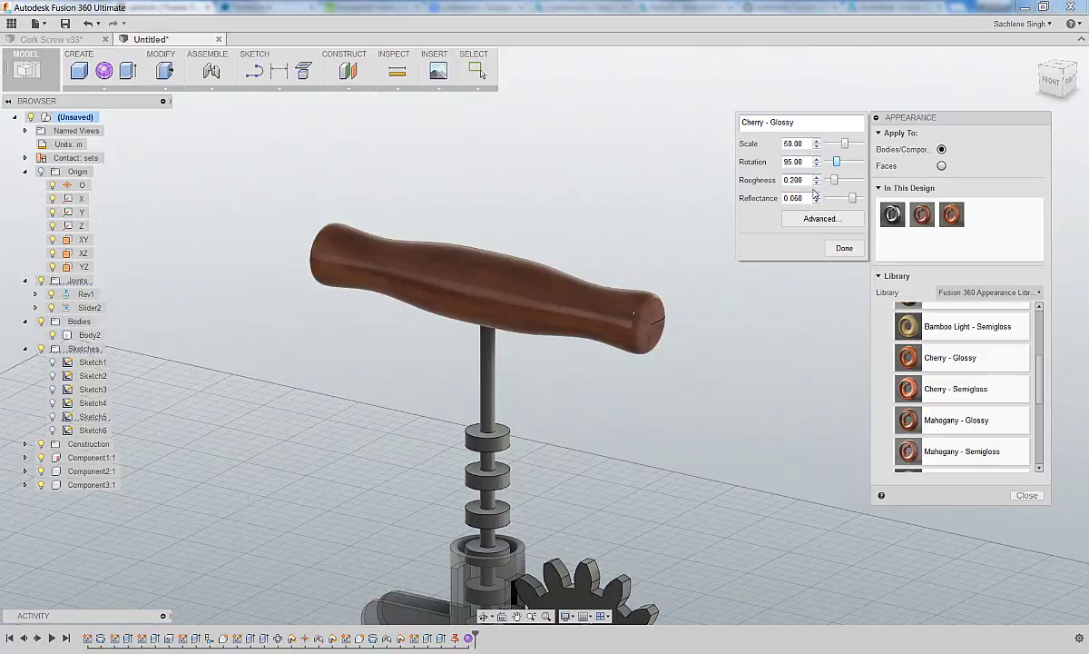
left_click_drag(853, 202, 831, 205)
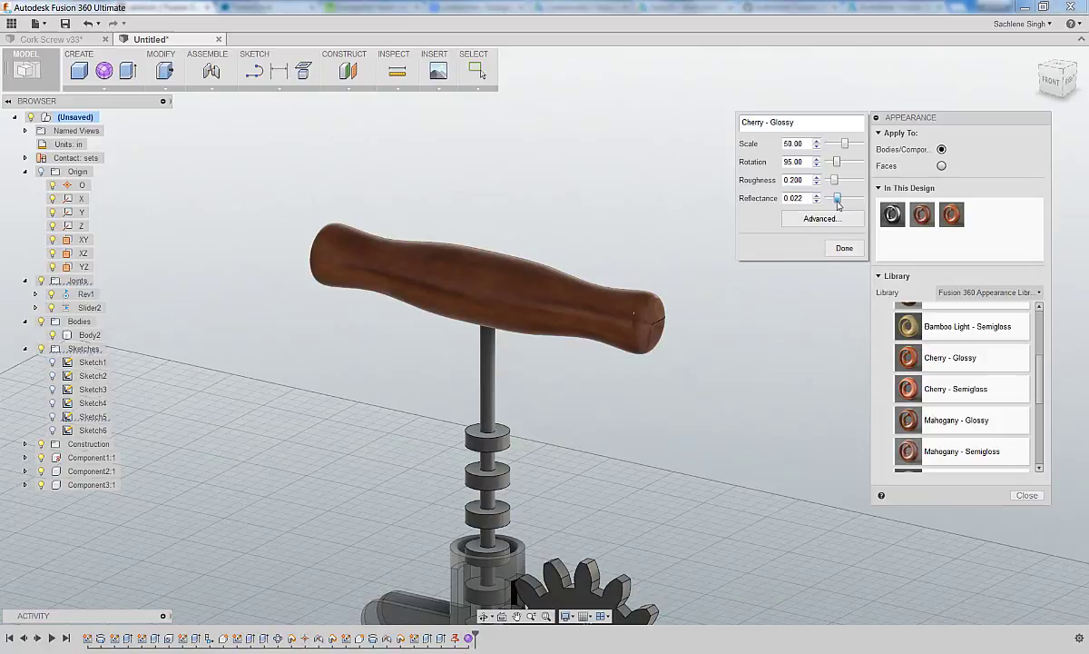
left_click(843, 249)
left_click(1027, 495)
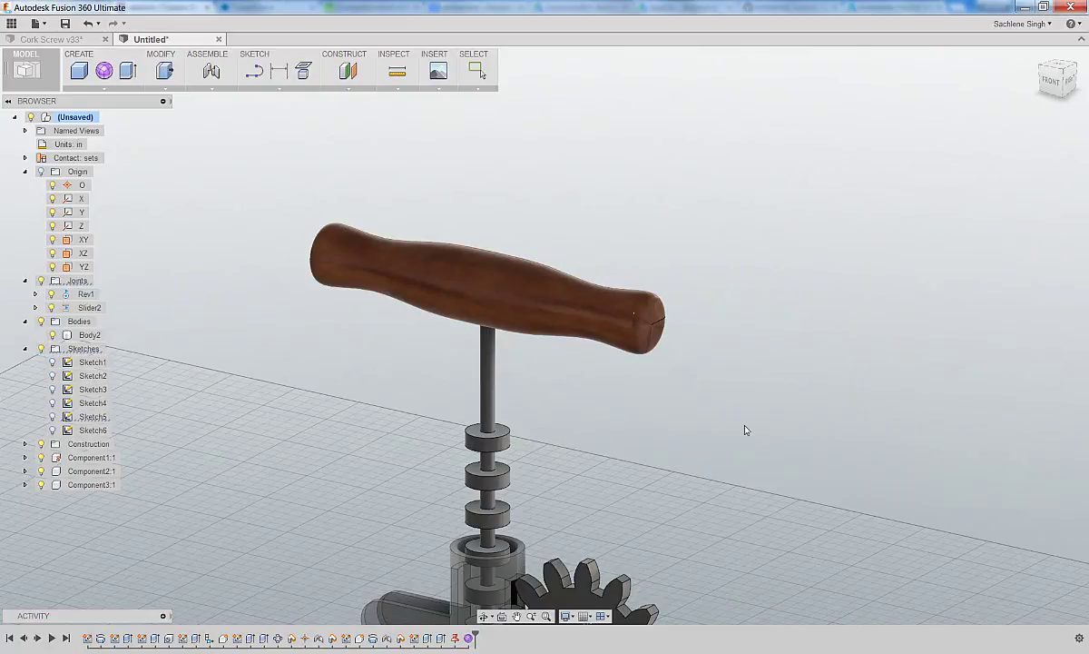
Convert the handle body into its own component.
scroll(594, 389, "down", 2)
middle_click_drag(622, 402, 628, 280)
middle_click_drag(615, 347, 618, 343, "shift")
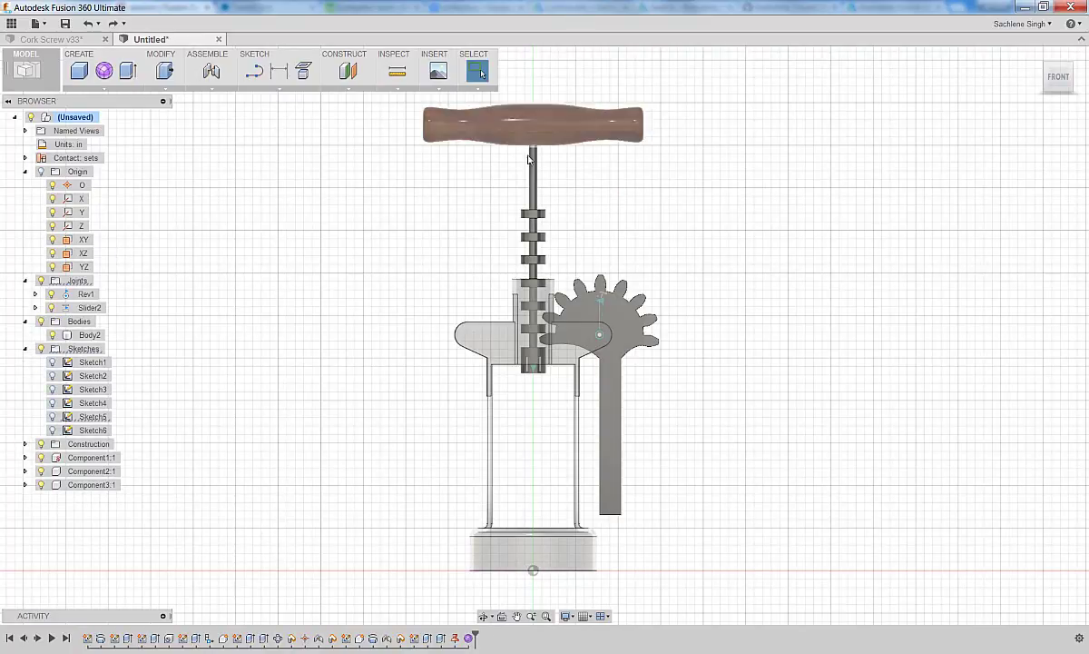
right_click(95, 335)
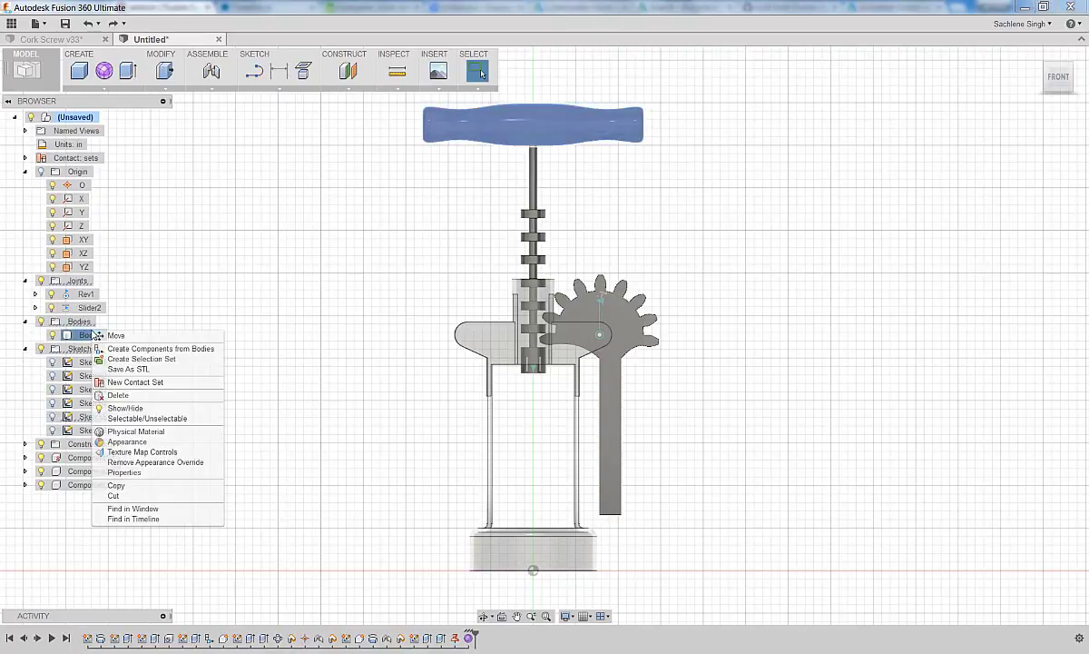
left_click(141, 349)
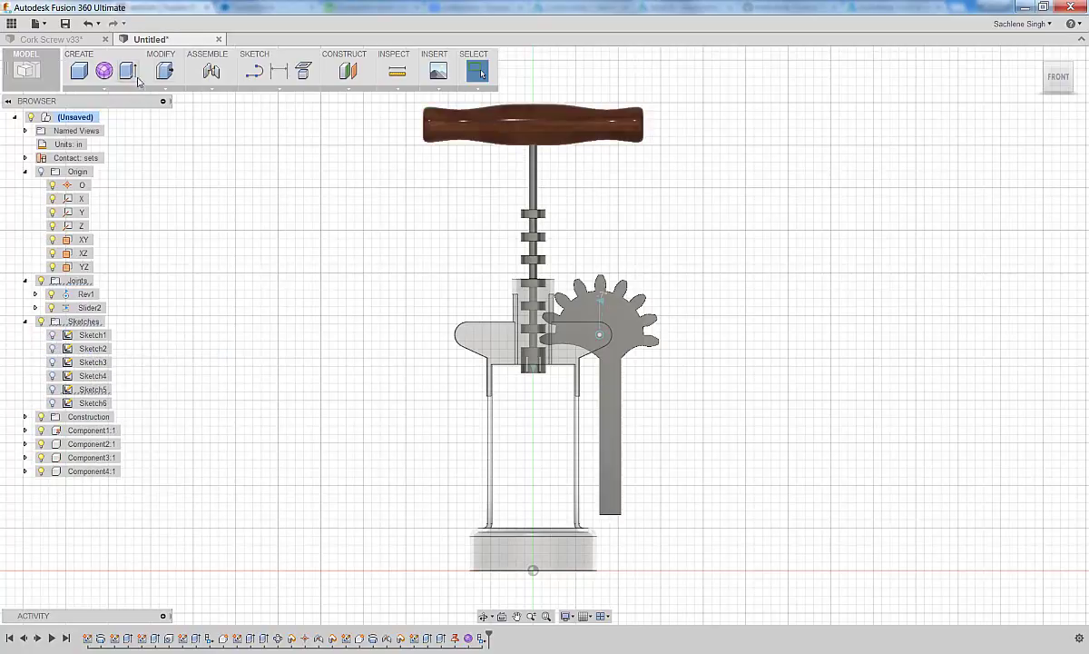
Add a rigid as-built joint between the handle and the shaft.
left_click(210, 89)
left_click(217, 113)
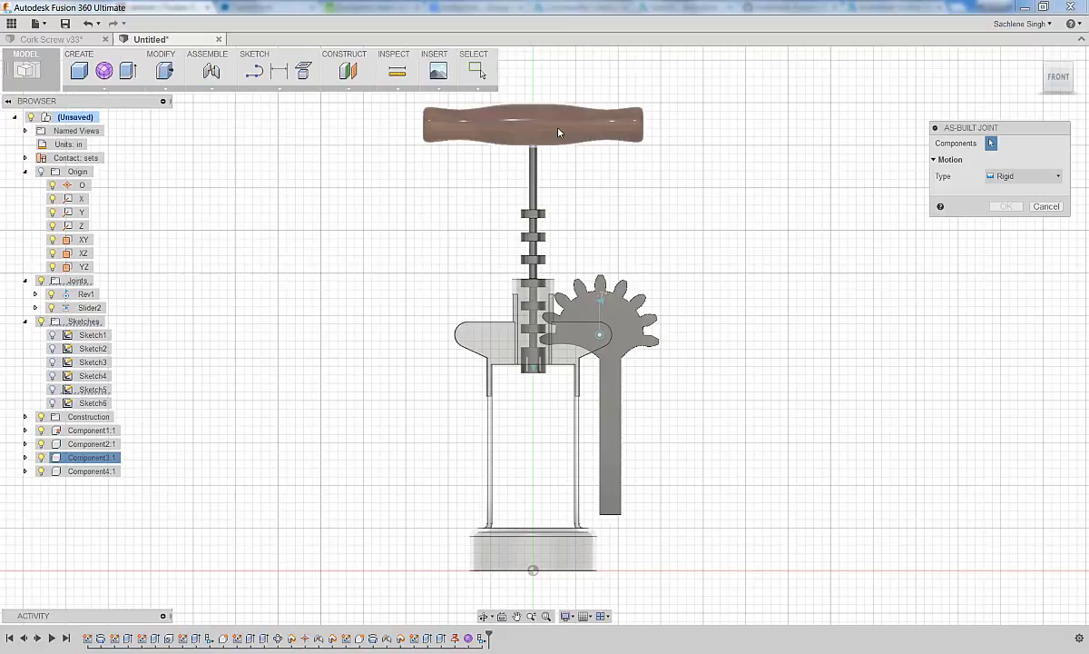
left_click(525, 118)
left_click(532, 169)
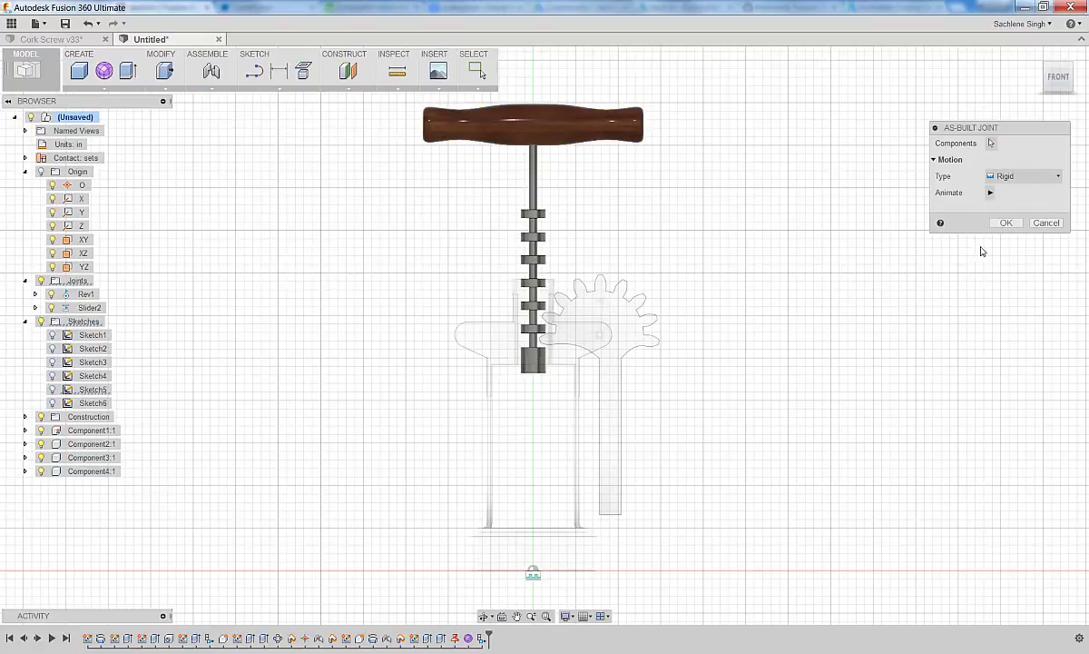
left_click(1006, 223)
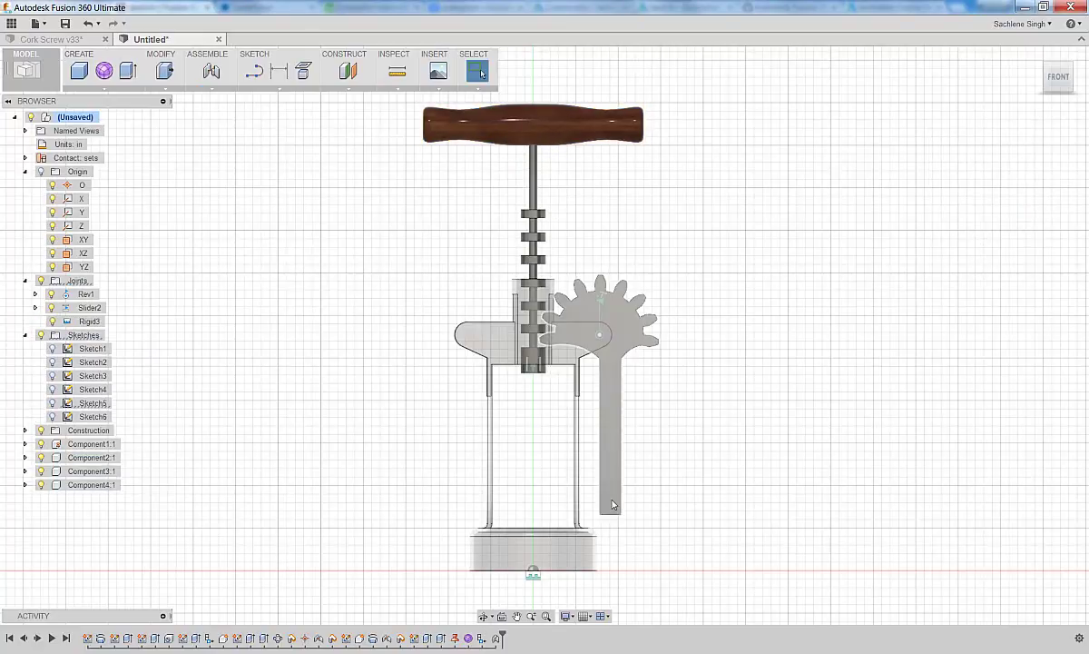
Swing the gear lever slightly outward to test the motion of the shaft and handle, and revert the position.
left_click_drag(622, 502, 626, 478)
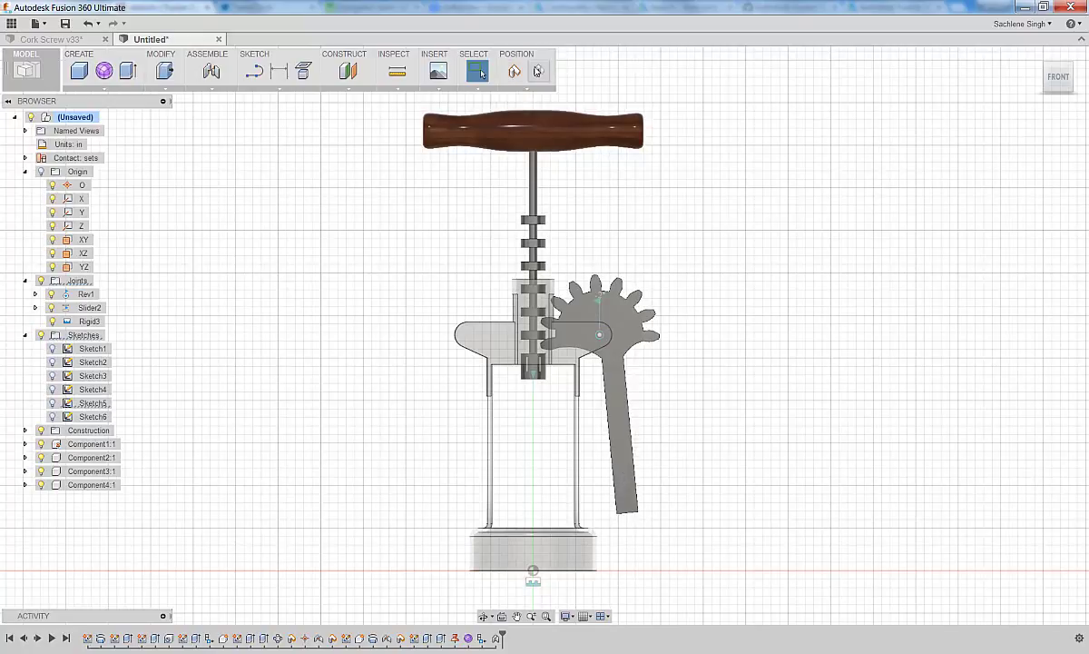
left_click(536, 73)
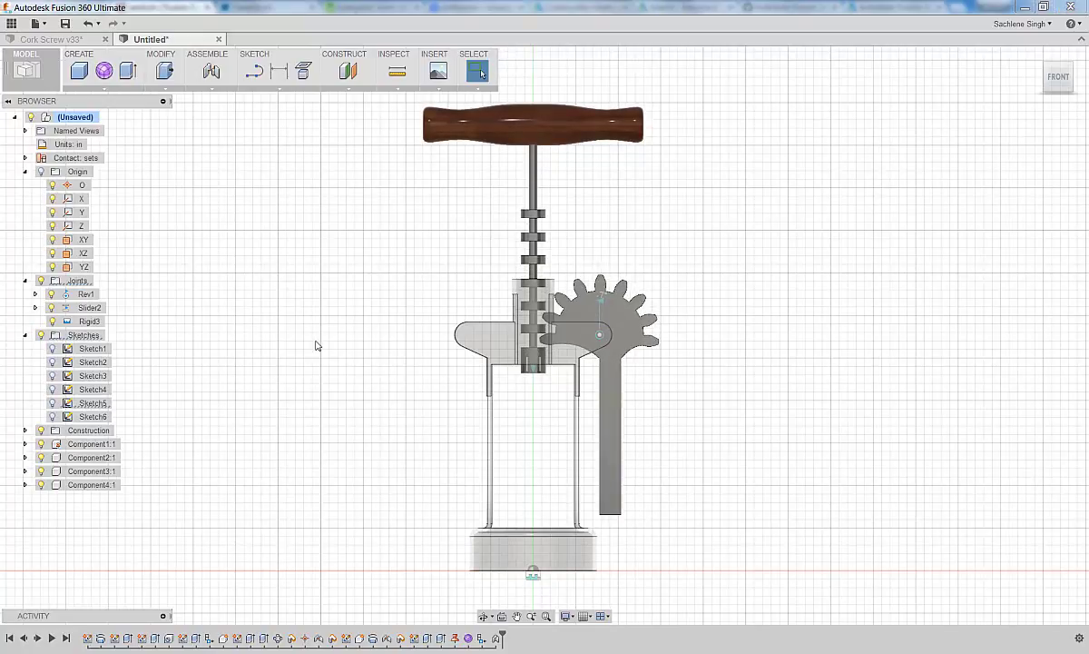